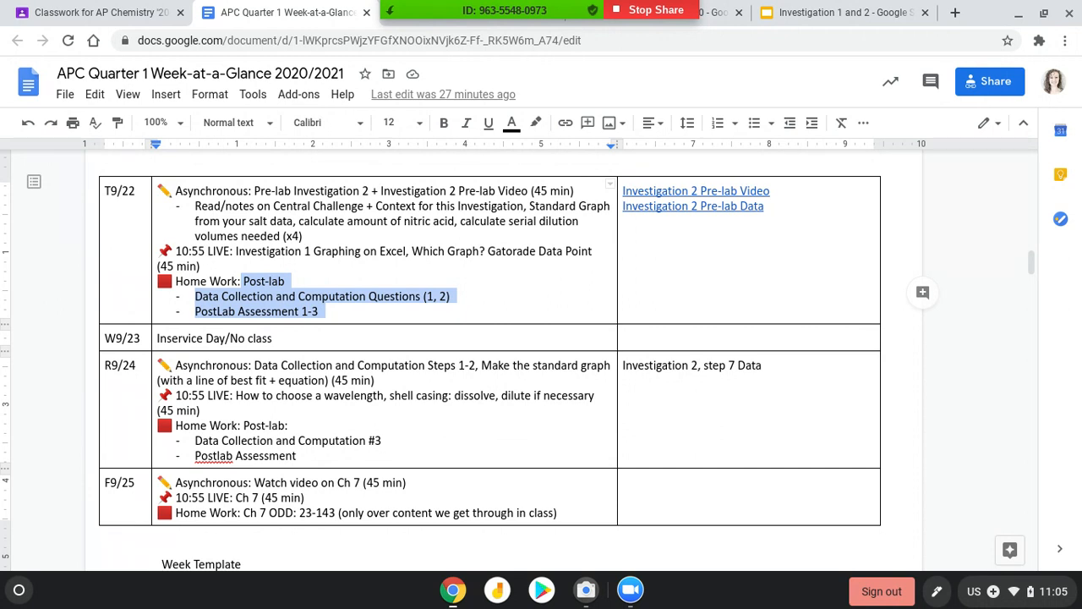
Change the PostLab Assessment item in the T9/22 homework to "1,3"
left_click(312, 312)
key("BackSpace")
type(",")
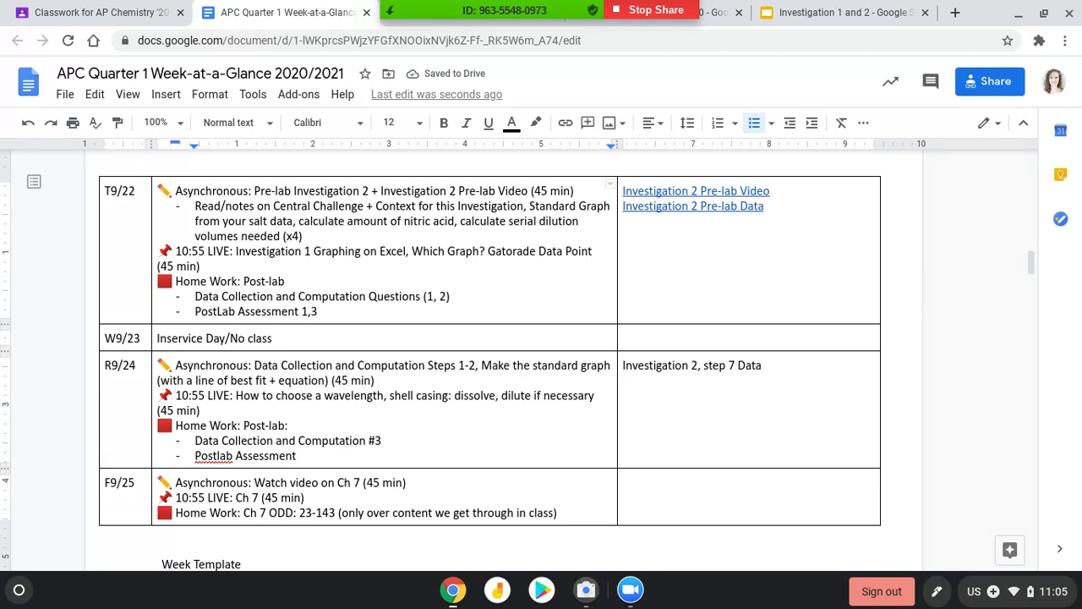
Highlight the W9/23 "Inservice Day/No class" entry and the R9/24 asynchronous task to review them
scroll(542, 355, "down", 1)
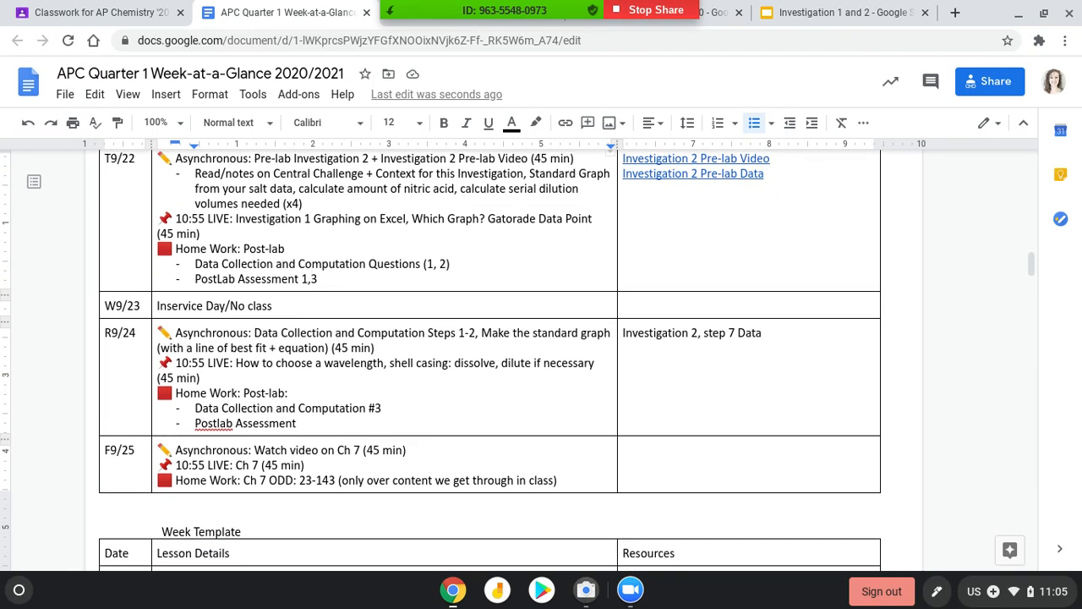
double_click(259, 305)
left_click_drag(199, 303, 159, 307)
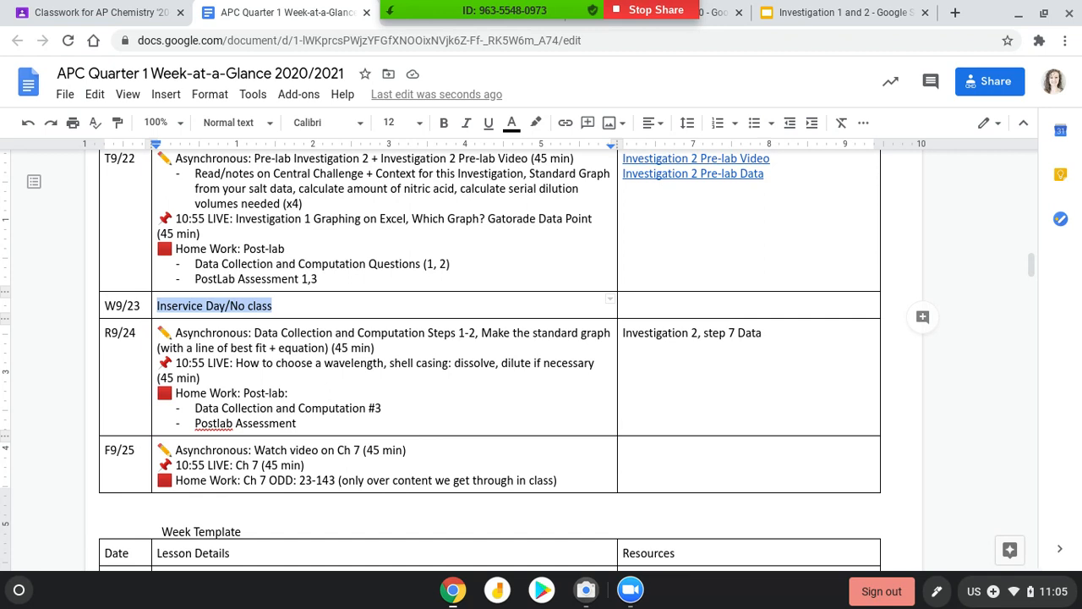
left_click(177, 332)
left_click_drag(177, 332, 408, 348)
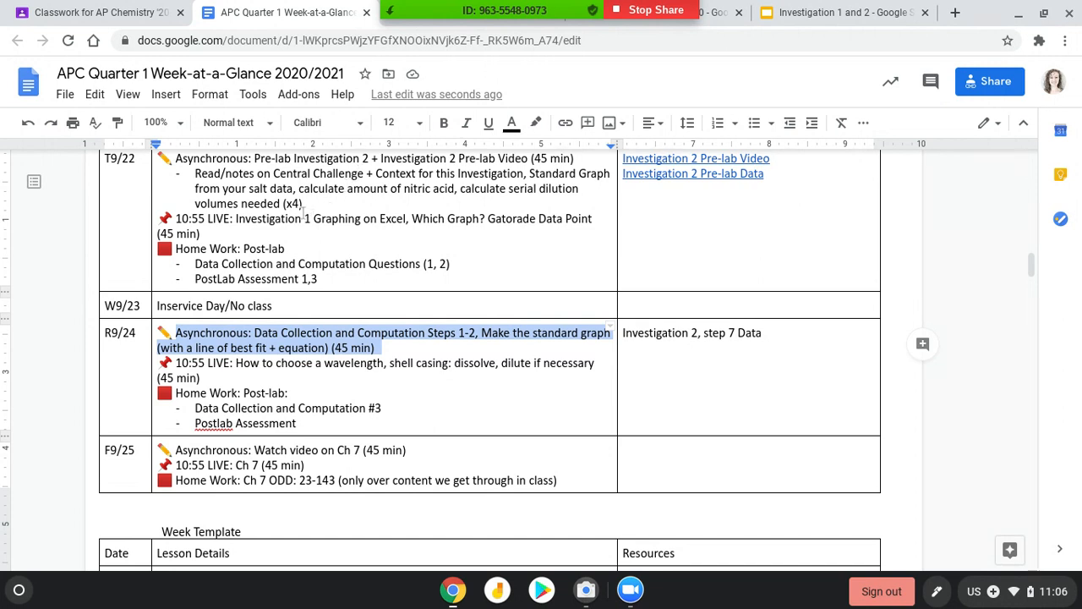
Move the T9/22 asynchronous pre-lab block with its bullet to between the 10:55 LIVE entry and Home Work, removing the leftover empty line
left_click_drag(305, 205, 154, 165)
key("ctrl+c")
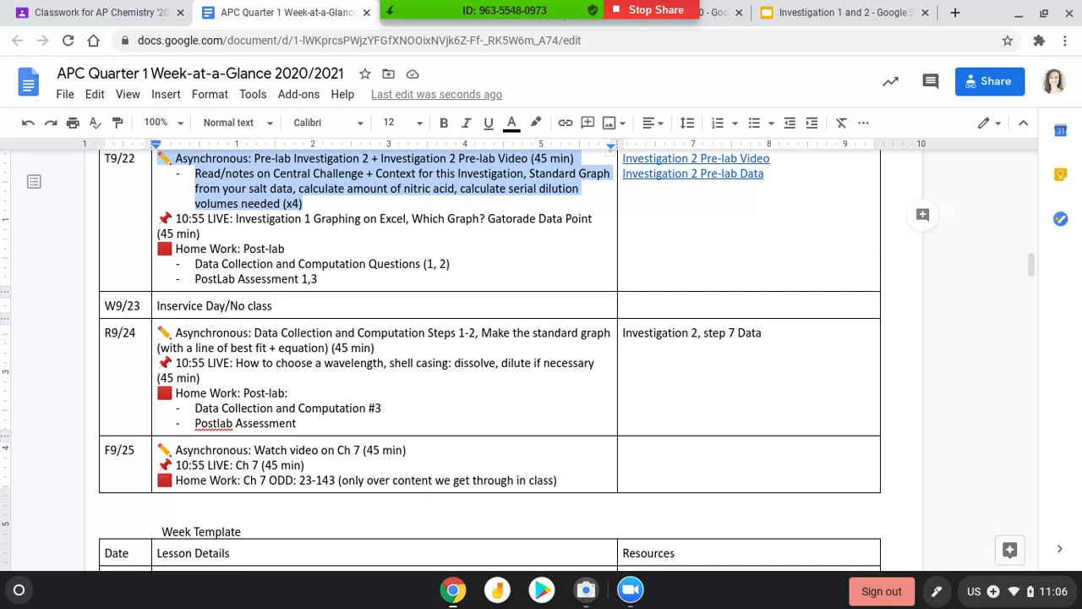
key("BackSpace")
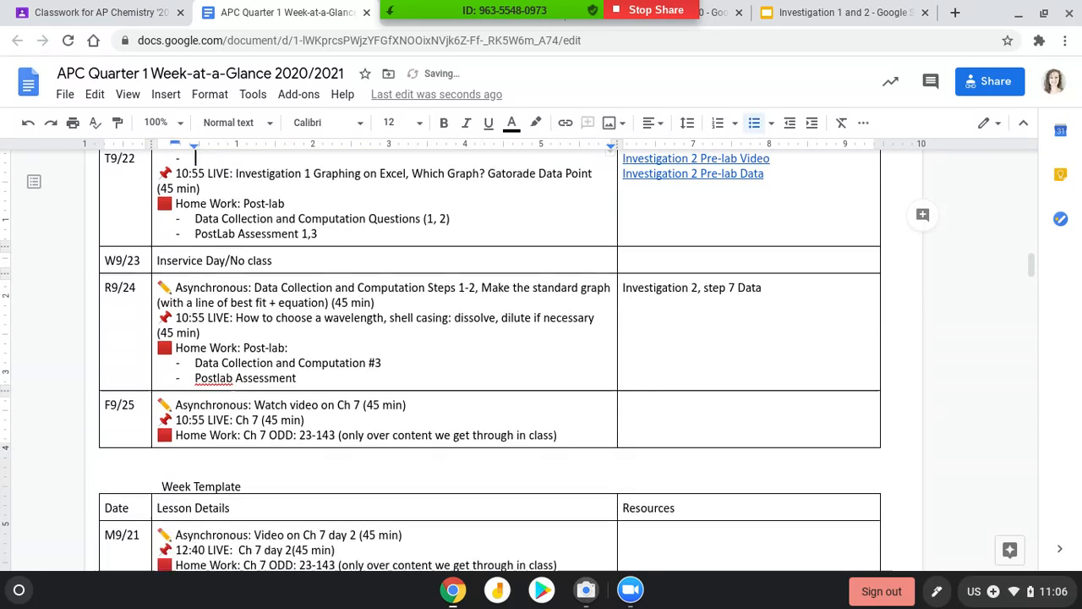
key("Return")
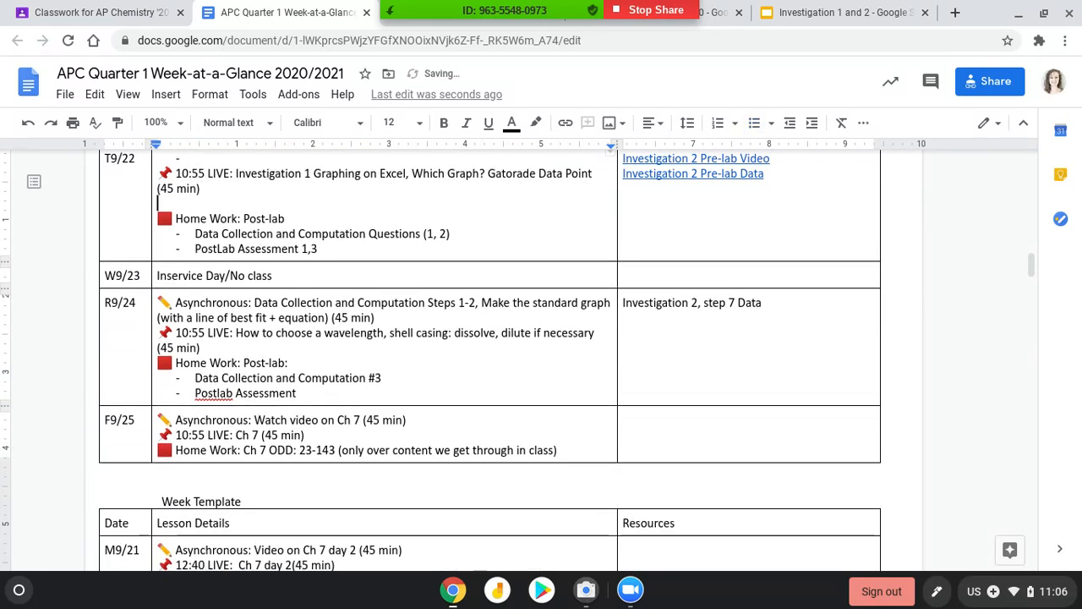
key("ctrl+v")
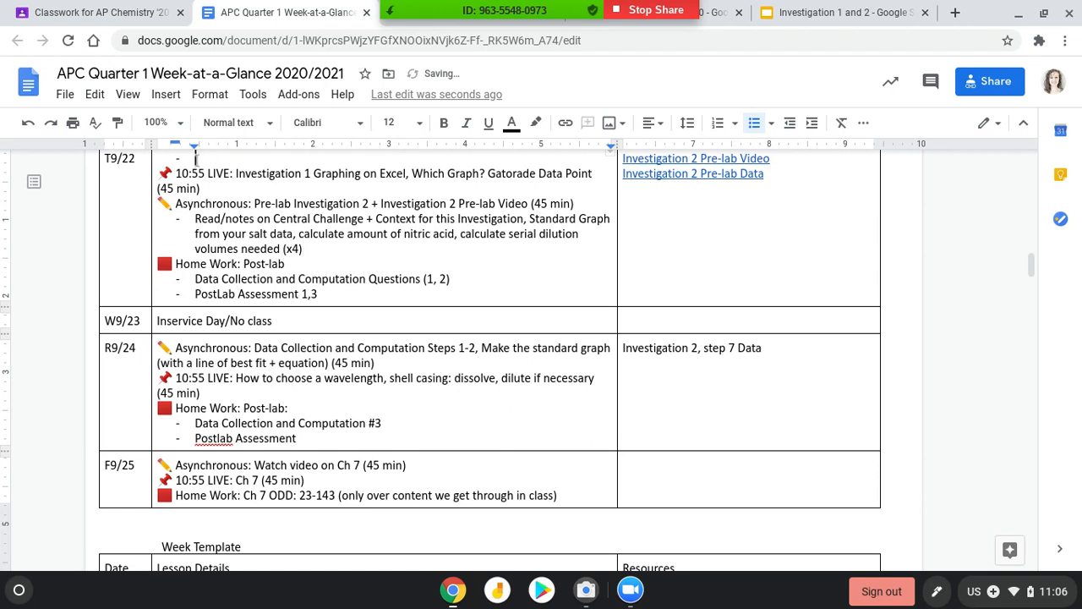
key("BackSpace")
key("Down")
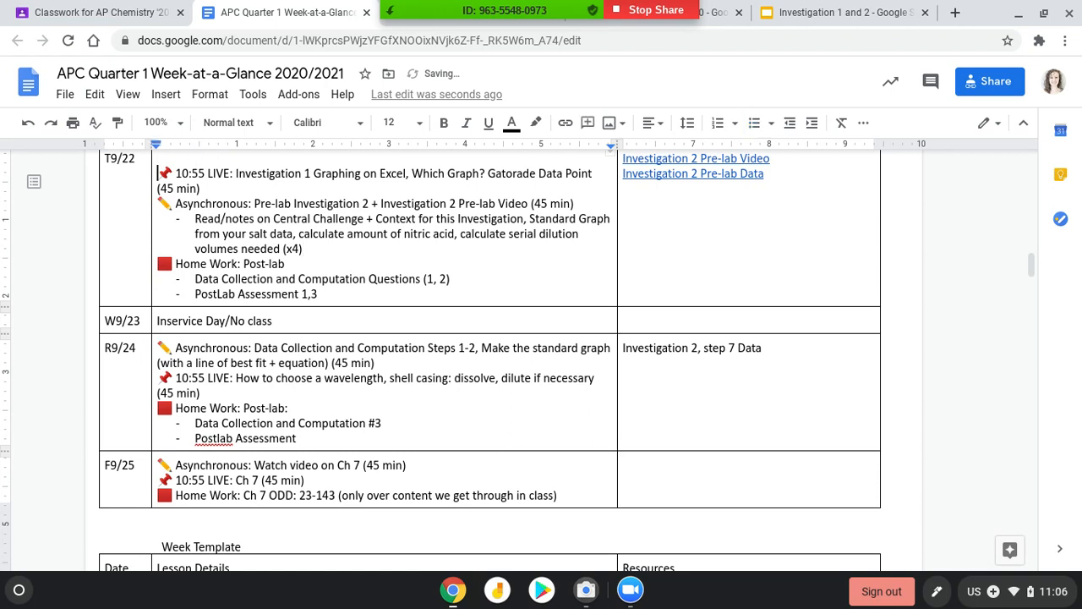
key("BackSpace")
Highlight the T9/22 asynchronous block, its two resource links, the Standard Graph task and the nitric acid calculation for review
left_click_drag(176, 189, 326, 241)
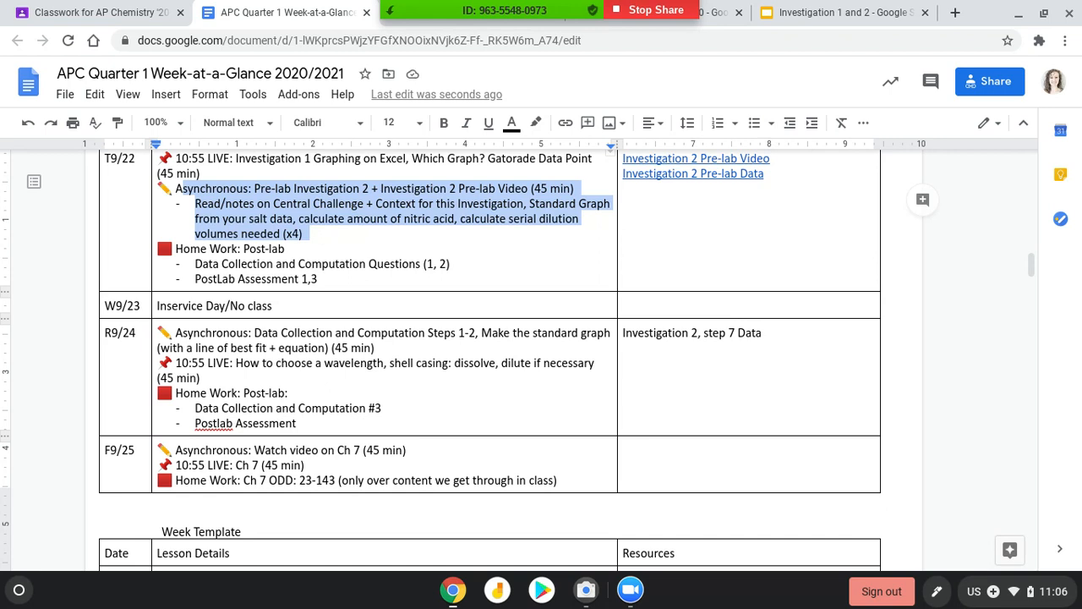
left_click(322, 204)
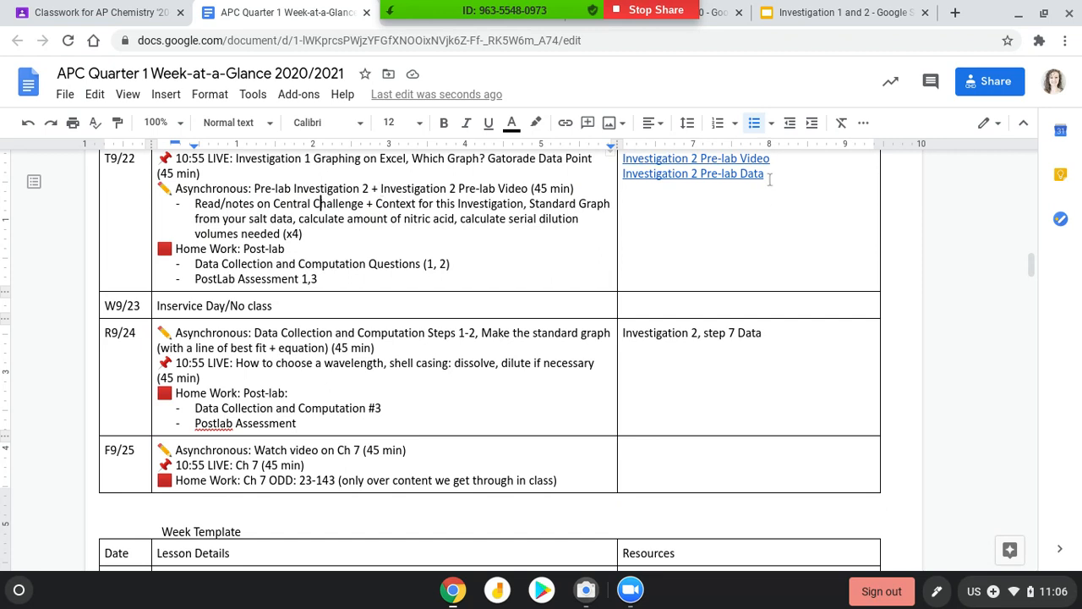
left_click_drag(764, 175, 620, 159)
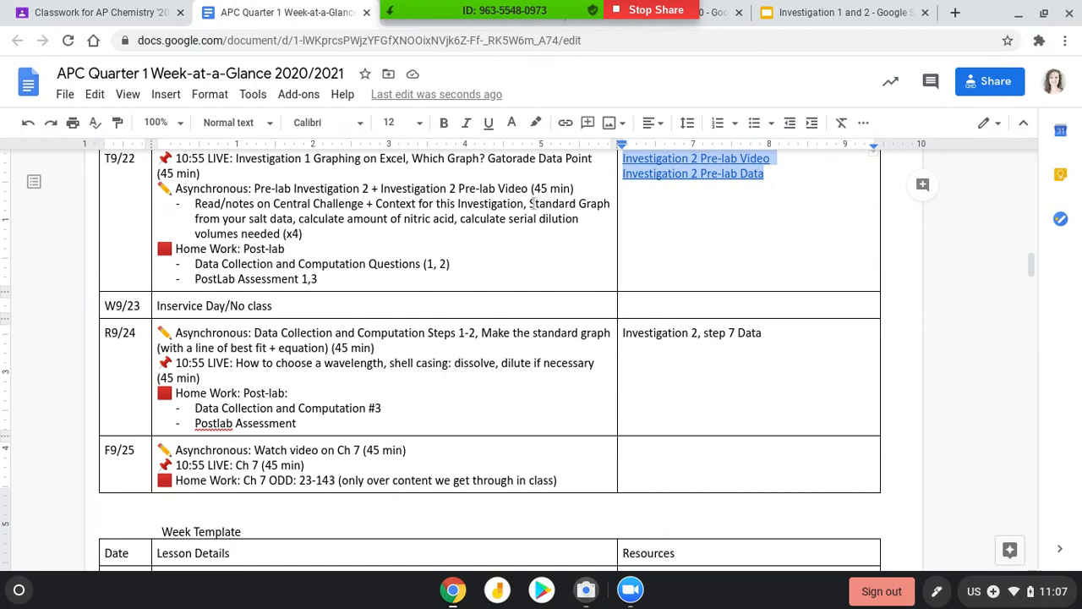
left_click_drag(528, 203, 295, 220)
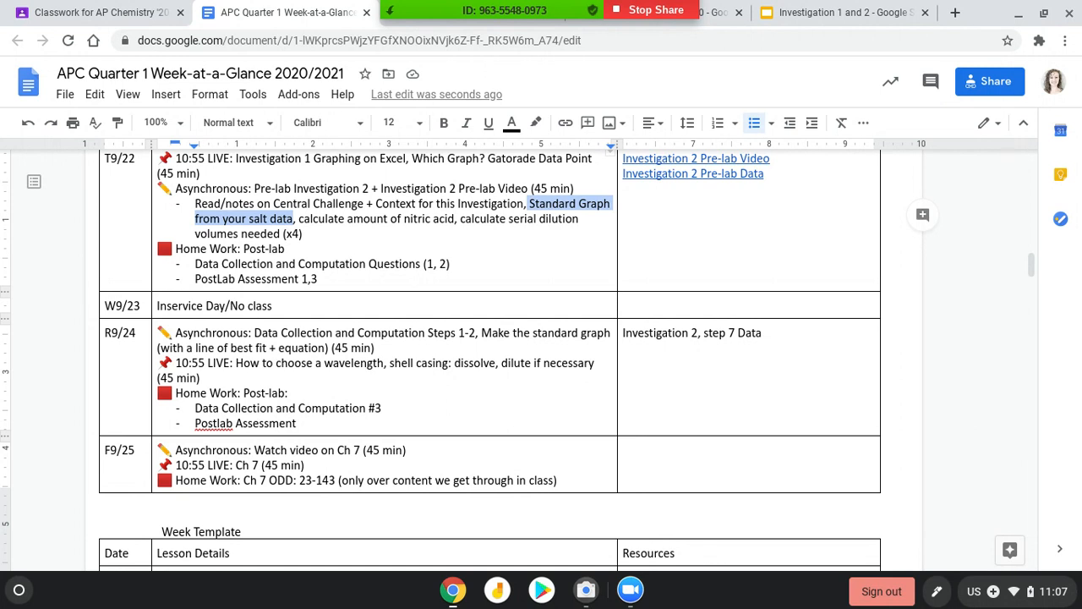
left_click_drag(298, 218, 459, 218)
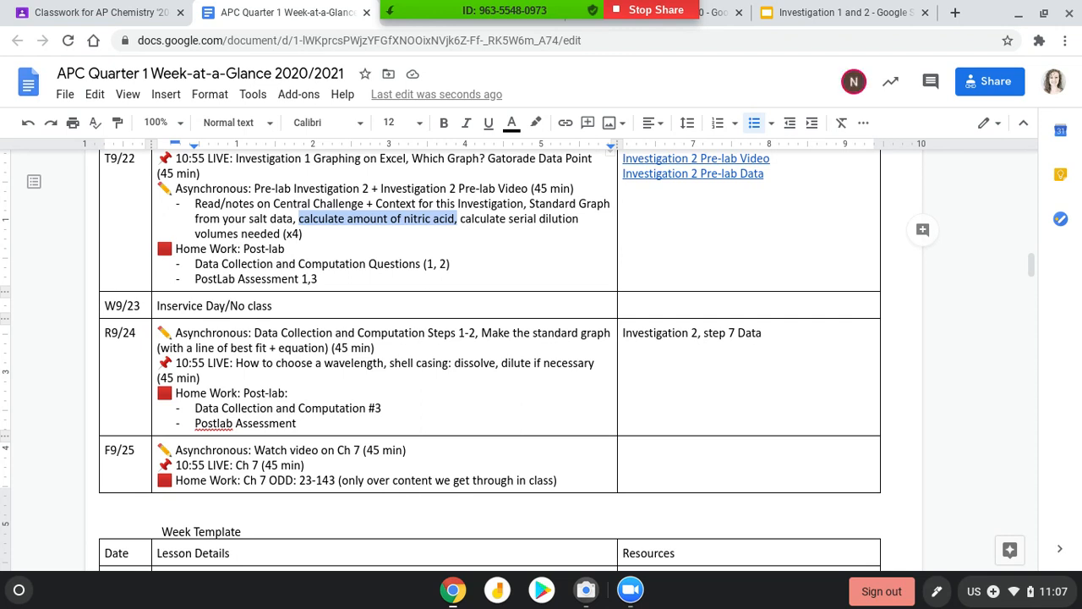
Switch to the Investigation 1 and 2 slides and advance to "Do! Calculate amount of nitric acid (mL)"
left_click(846, 13)
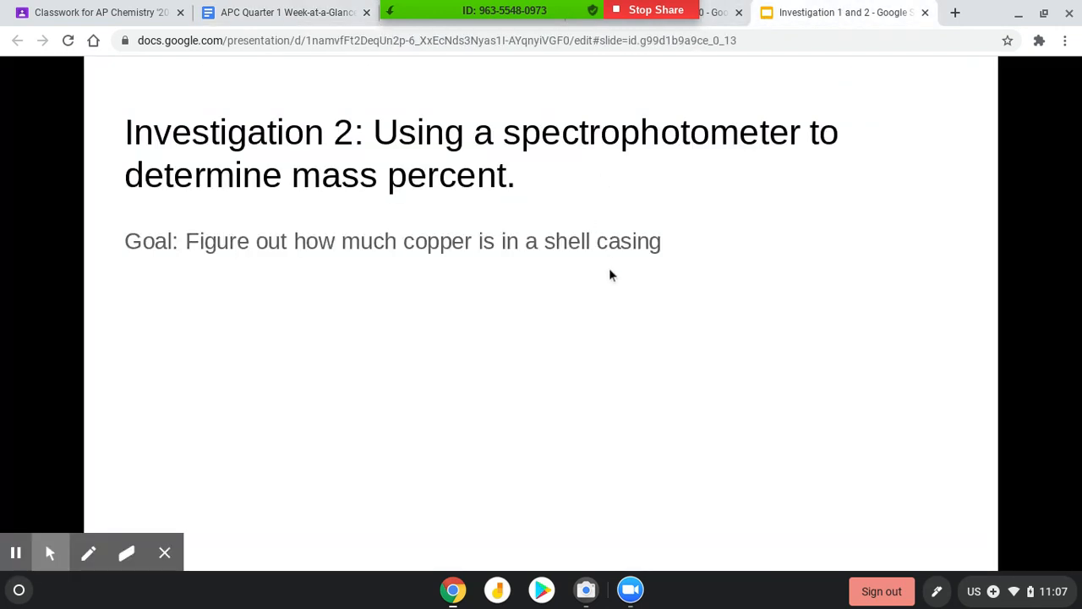
key("Right")
key("Right")
key("Right")
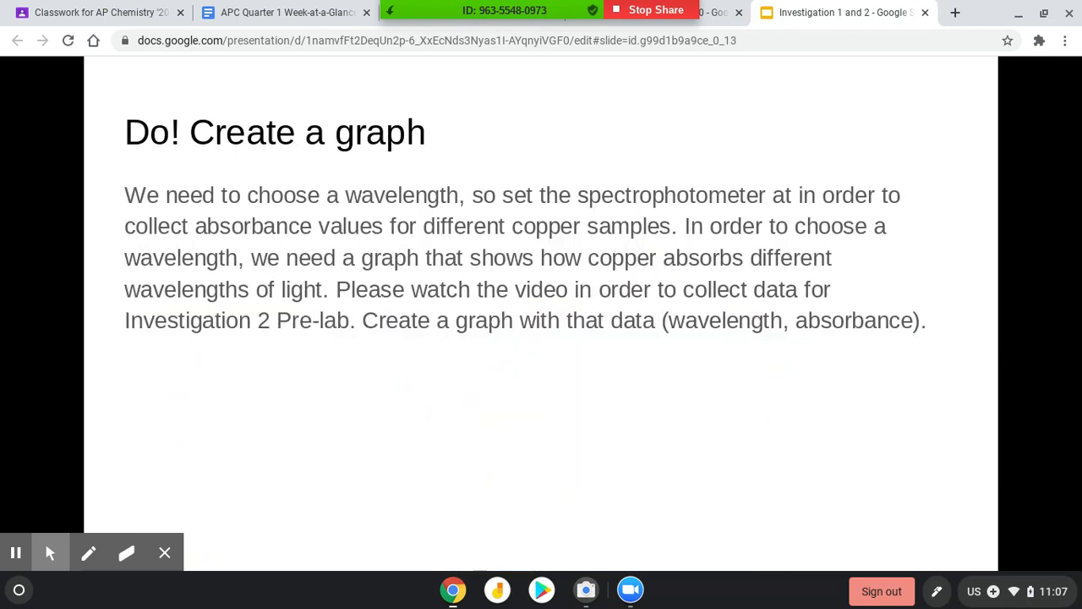
key("Right")
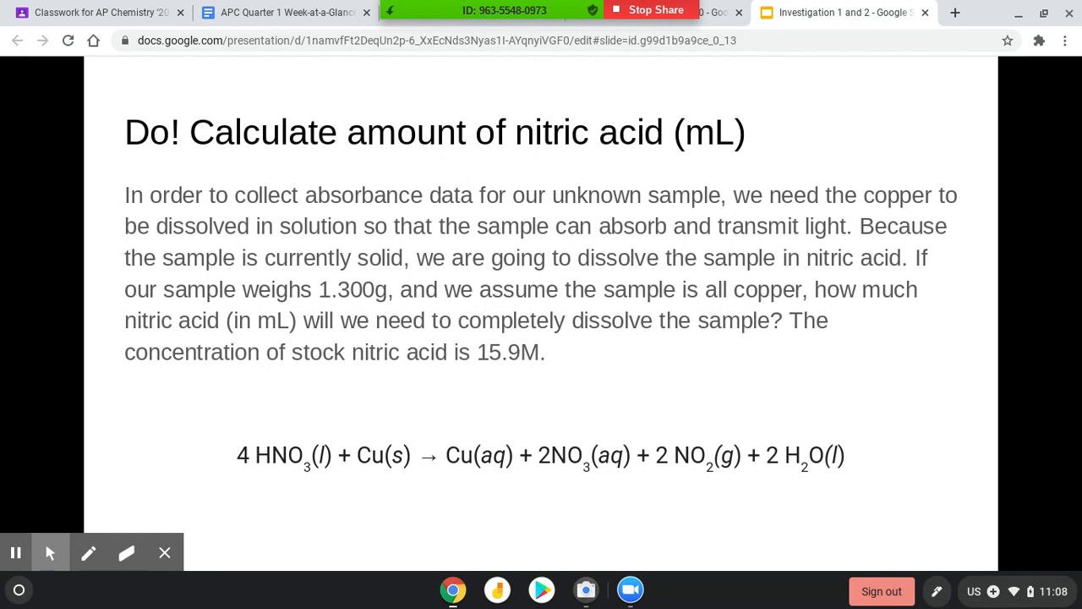
Return to the Week-at-a-Glance document and highlight "calculate serial dilution volumes needed (x4)" in the T9/22 row
left_click(297, 19)
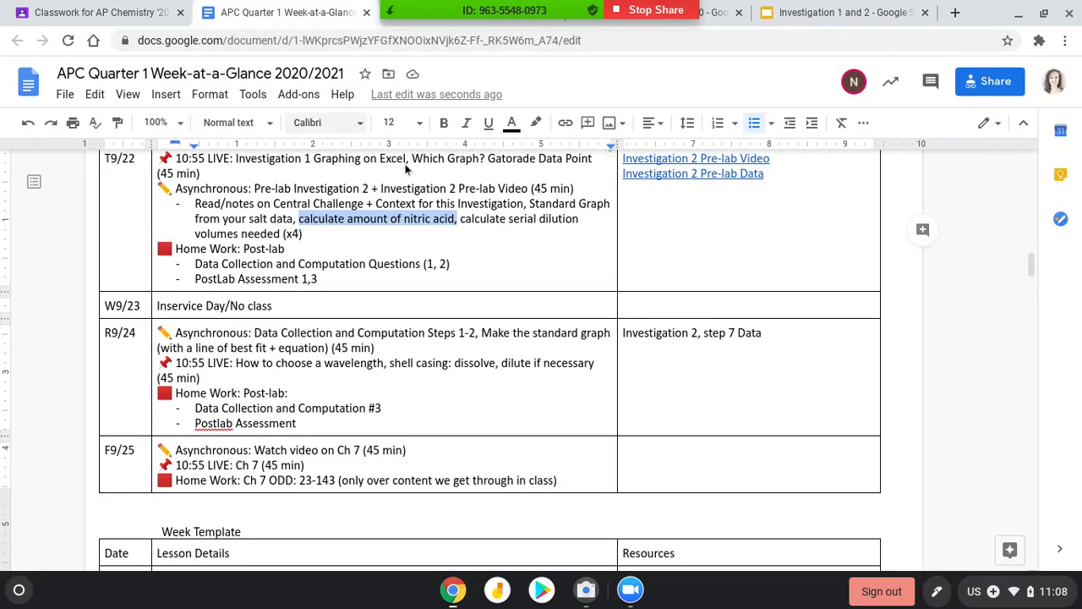
left_click(461, 220)
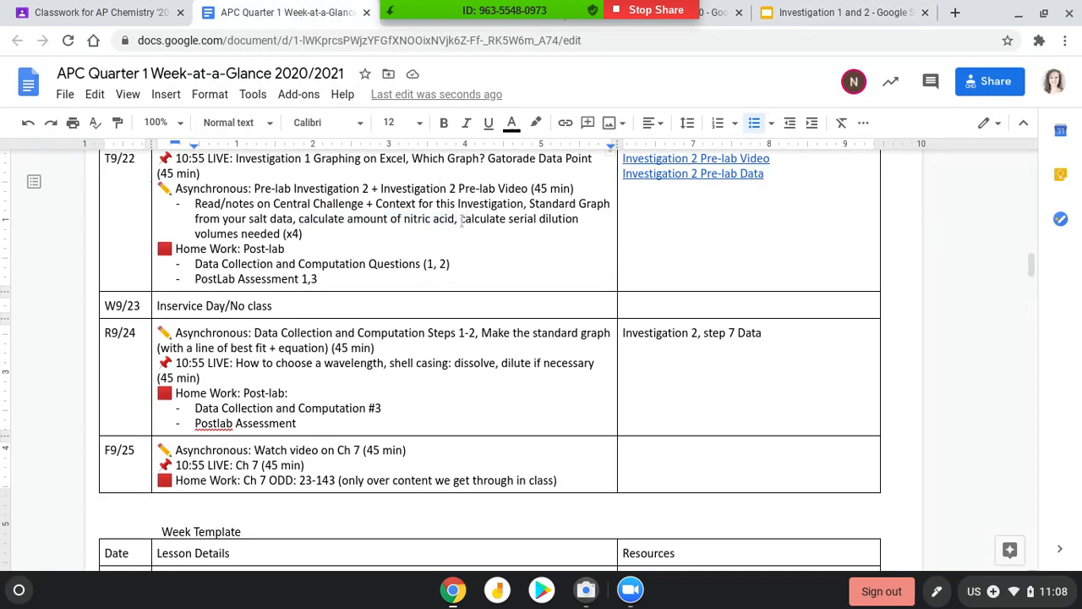
left_click_drag(462, 220, 470, 226)
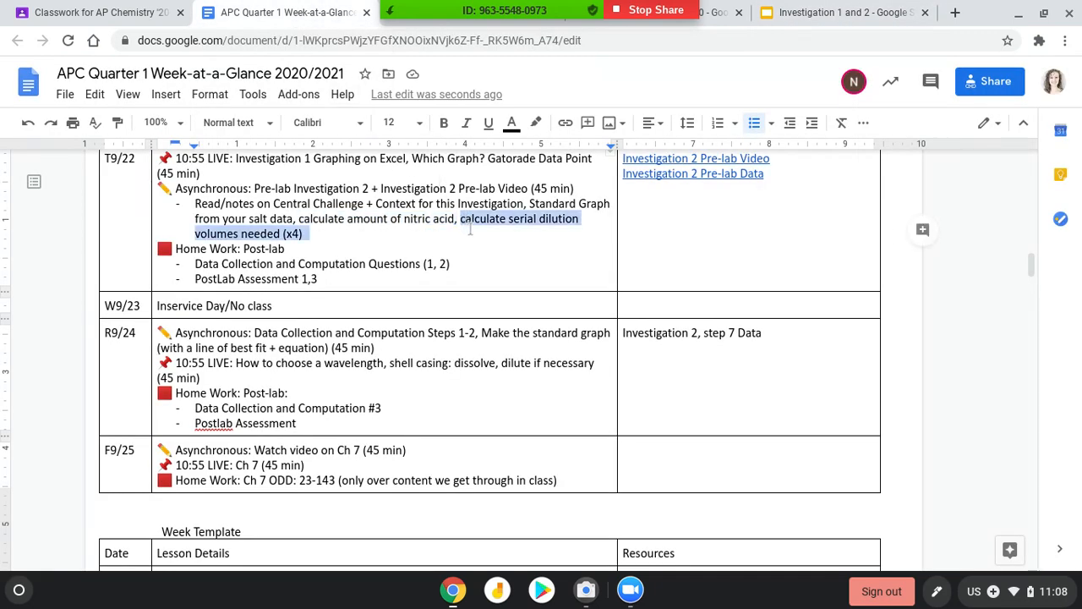
Switch to the Investigation 1 and 2 slides and show the "Serial Dilution process" and "Do! Calculate amount of solutions" slides
left_click(824, 21)
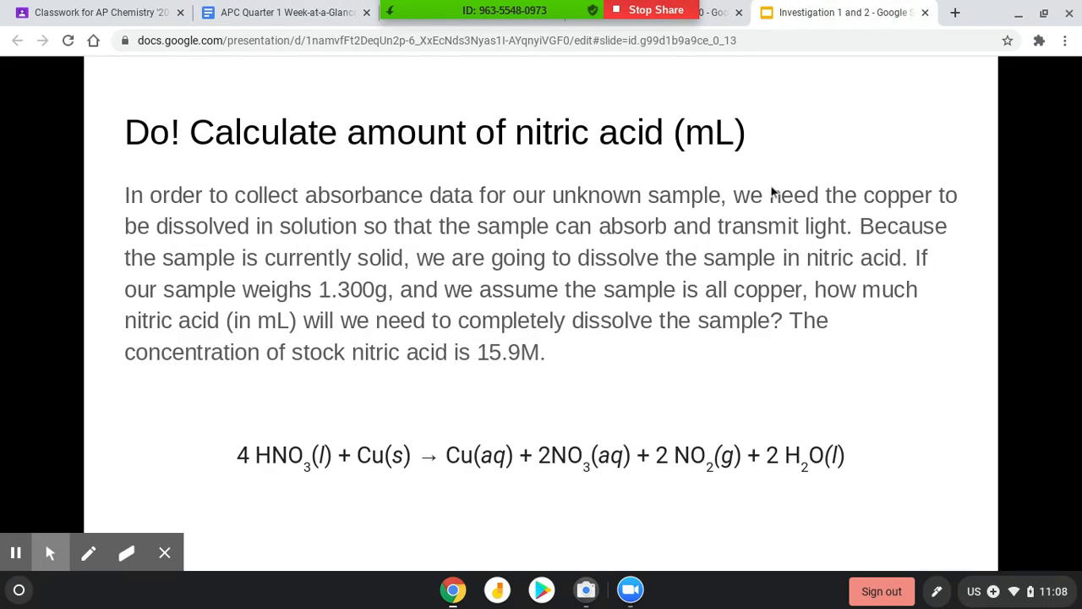
key("Right")
key("Right")
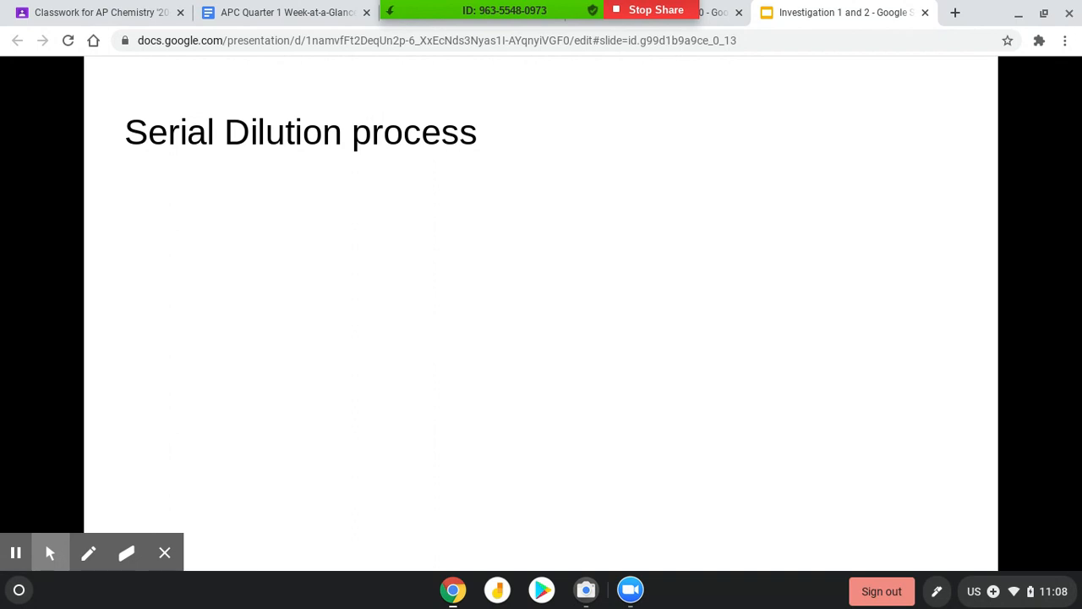
key("Right")
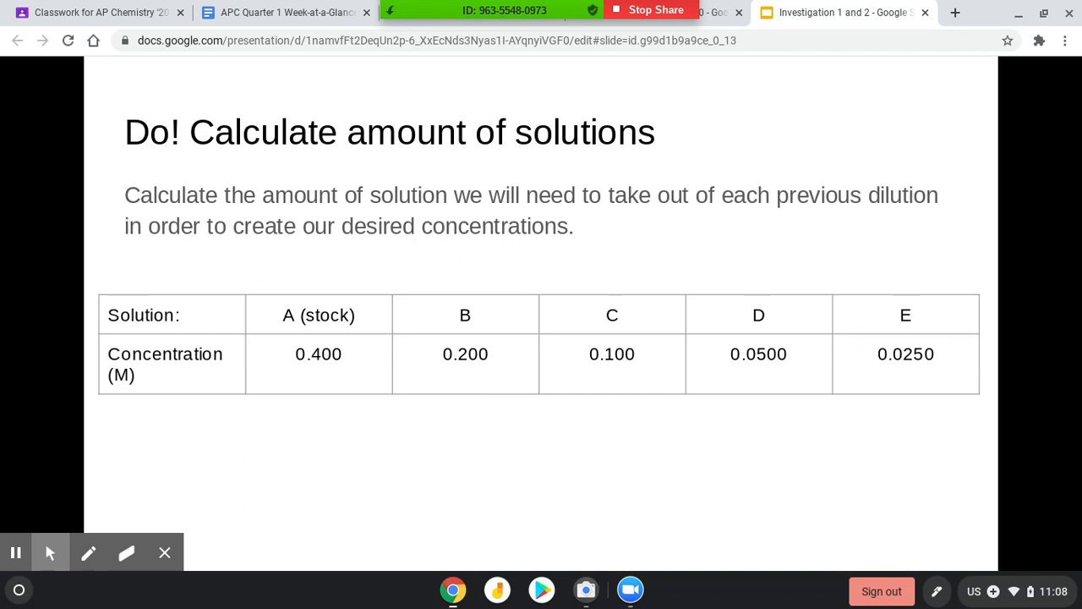
key("Right")
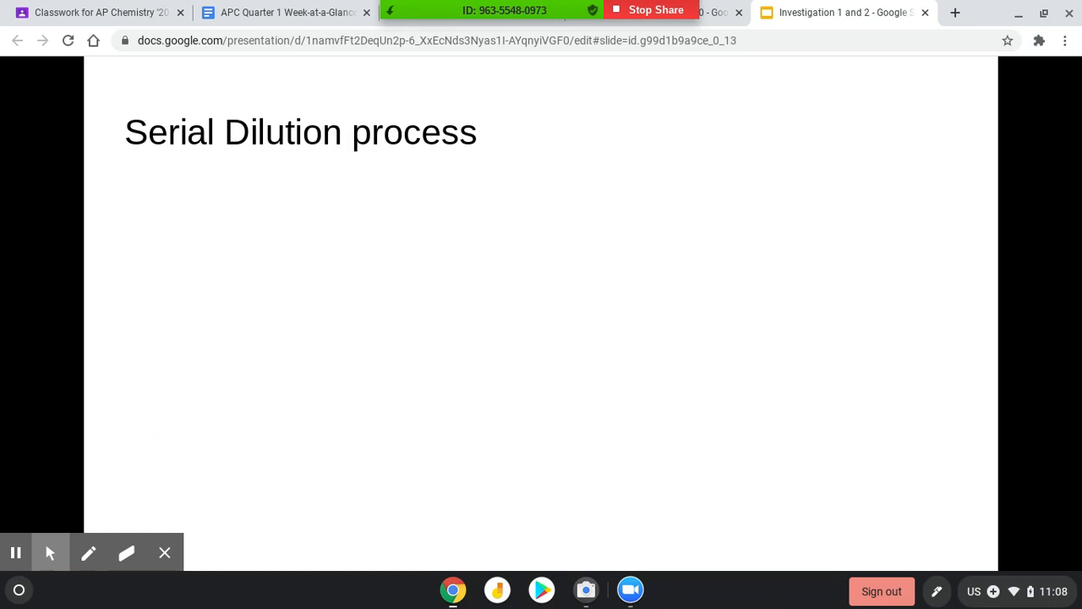
Go back to the Week-at-a-Glance document and highlight the whole T9/22 asynchronous block, including its bullet
left_click(288, 19)
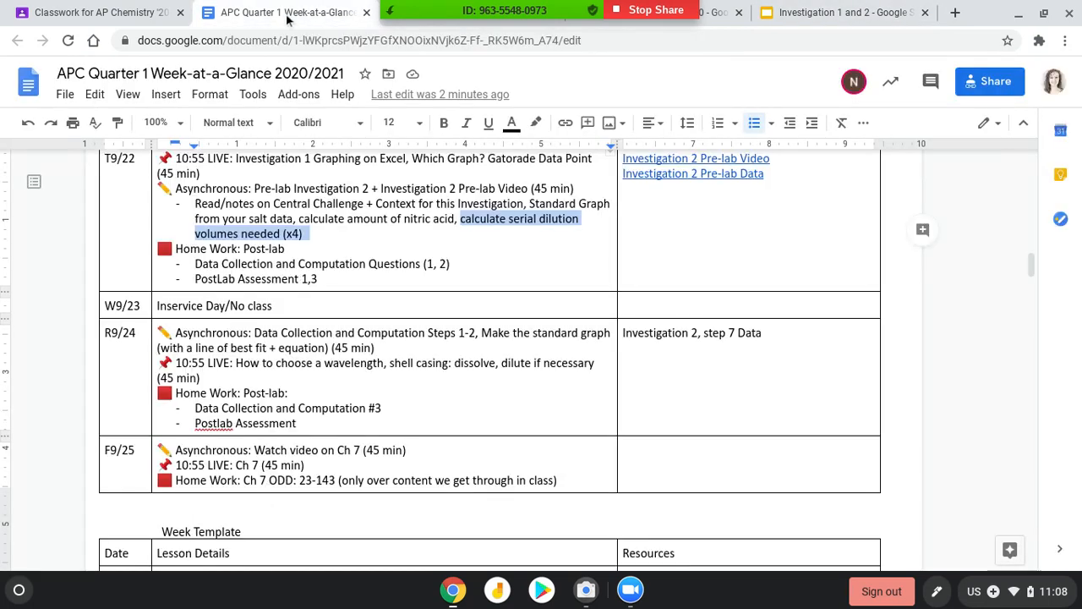
left_click(334, 233)
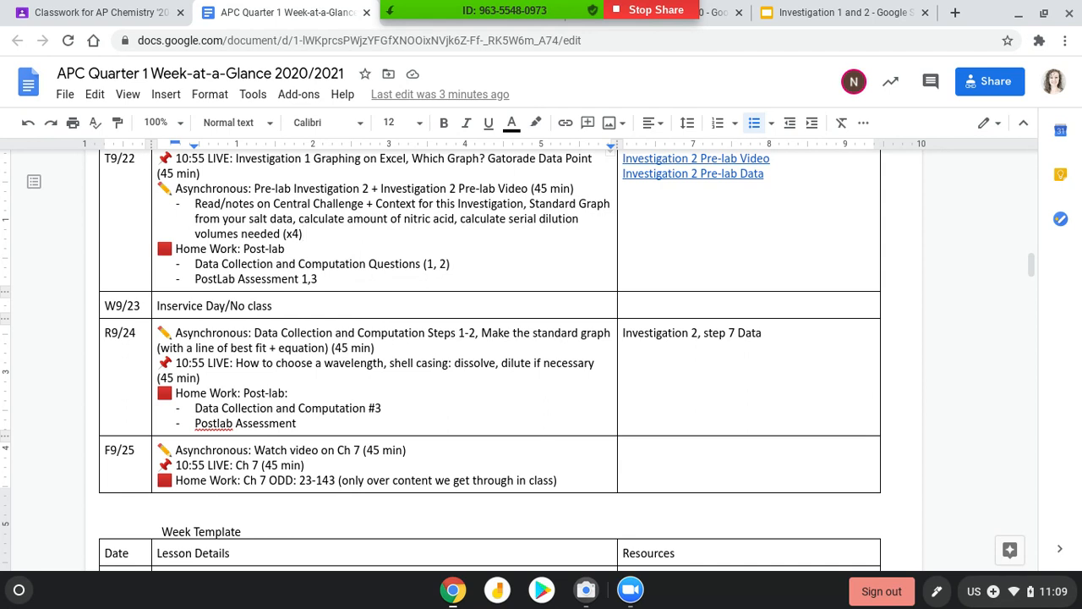
left_click_drag(304, 234, 158, 188)
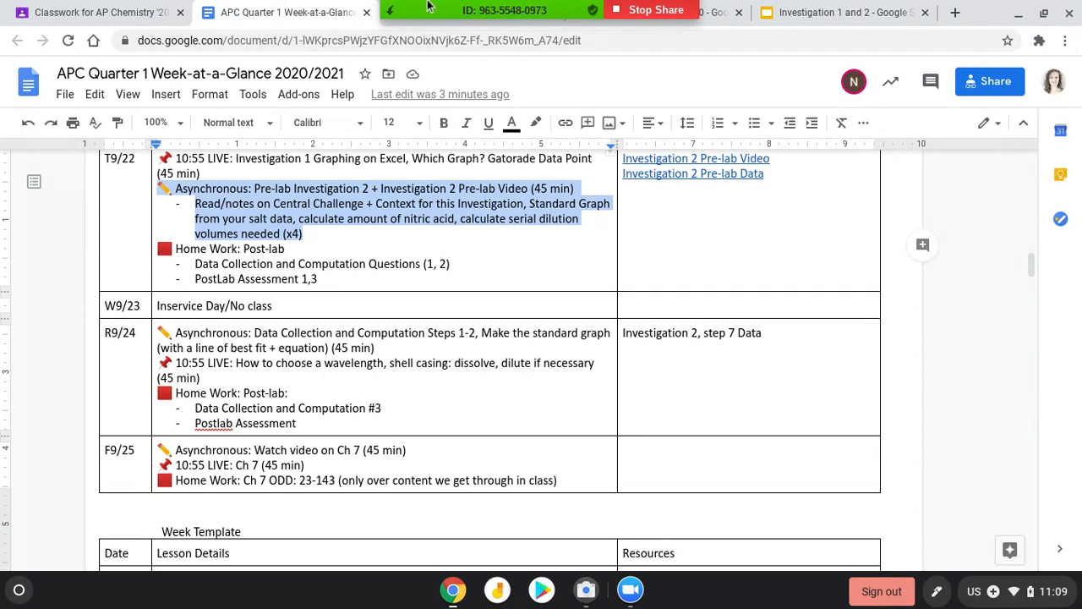
Switch to the Investigation 1 data spreadsheet and enter the header "Concentration" in cell I1
left_click(711, 12)
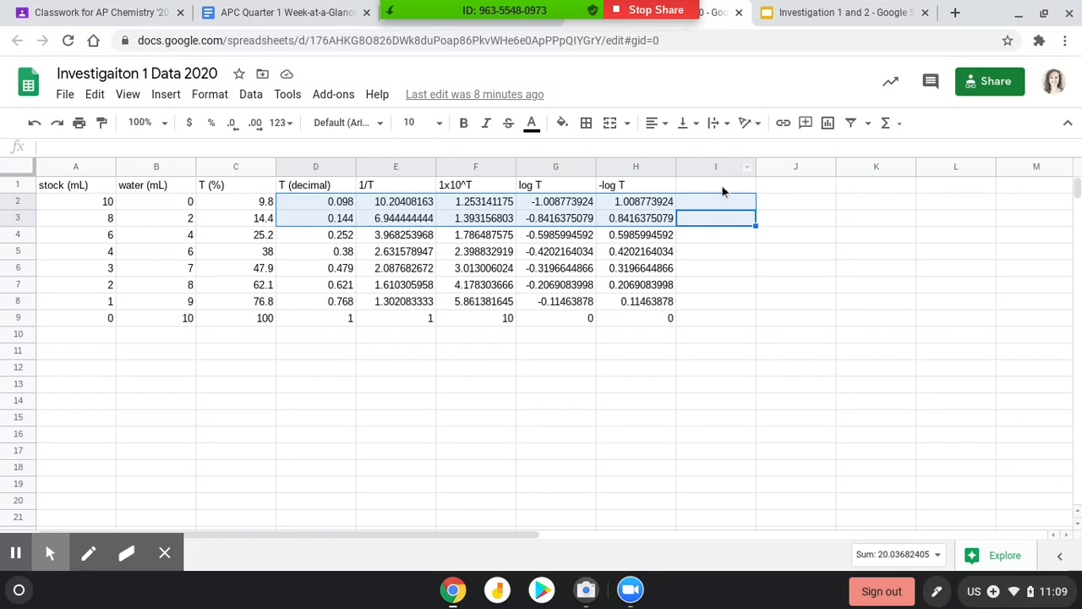
left_click(722, 190)
type("Concentration")
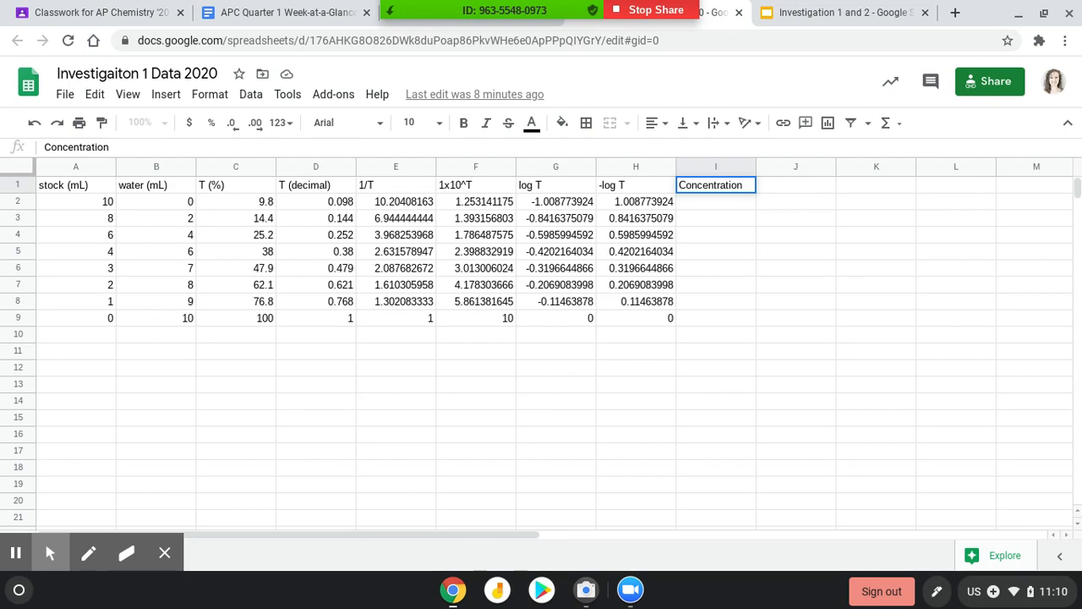
Highlight "Dilution calculations," in the document's F9/25 homework above Week 3, and return to the data spreadsheet to commit the Concentration header
left_click(249, 12)
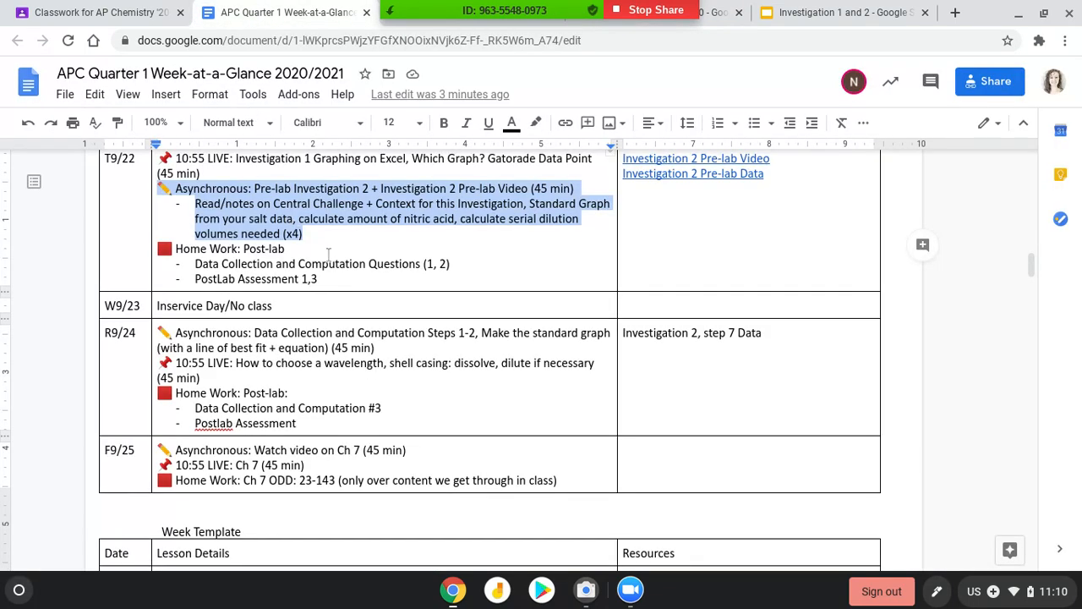
scroll(329, 254, "up", 5)
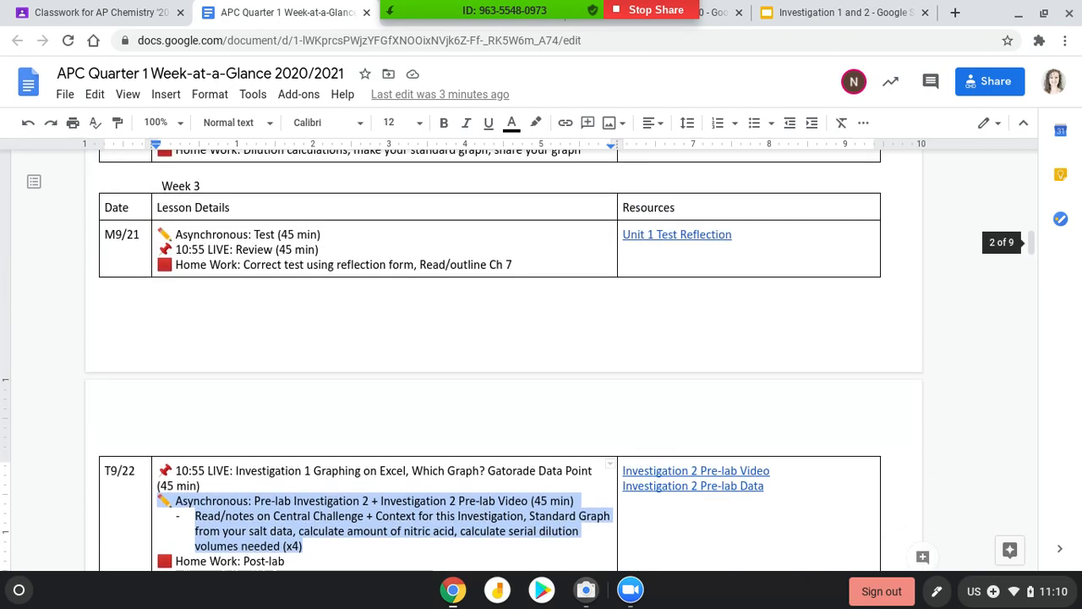
scroll(366, 267, "up", 3)
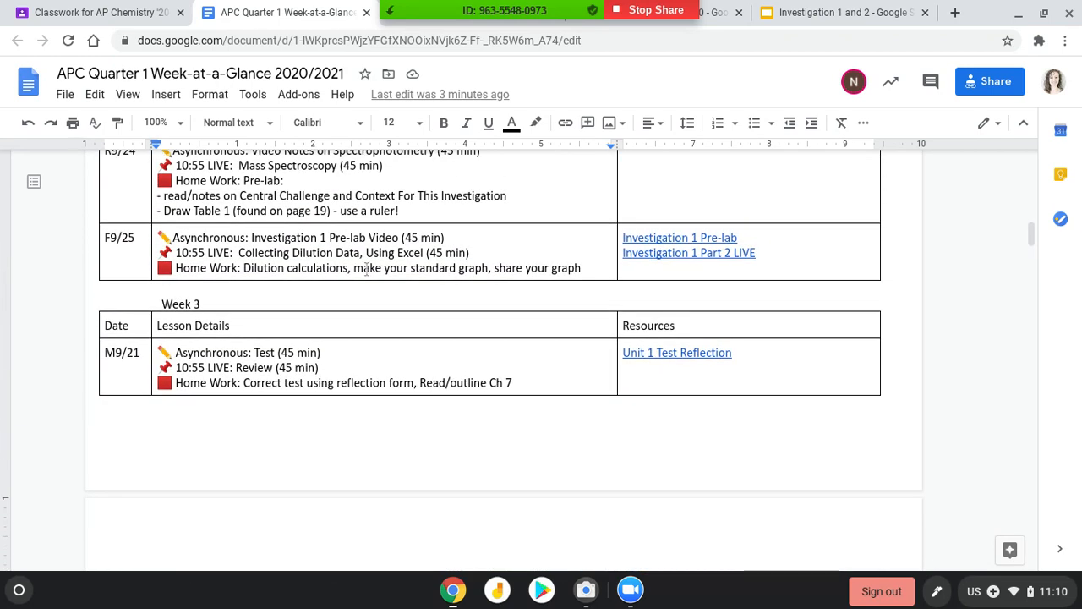
left_click_drag(350, 267, 244, 270)
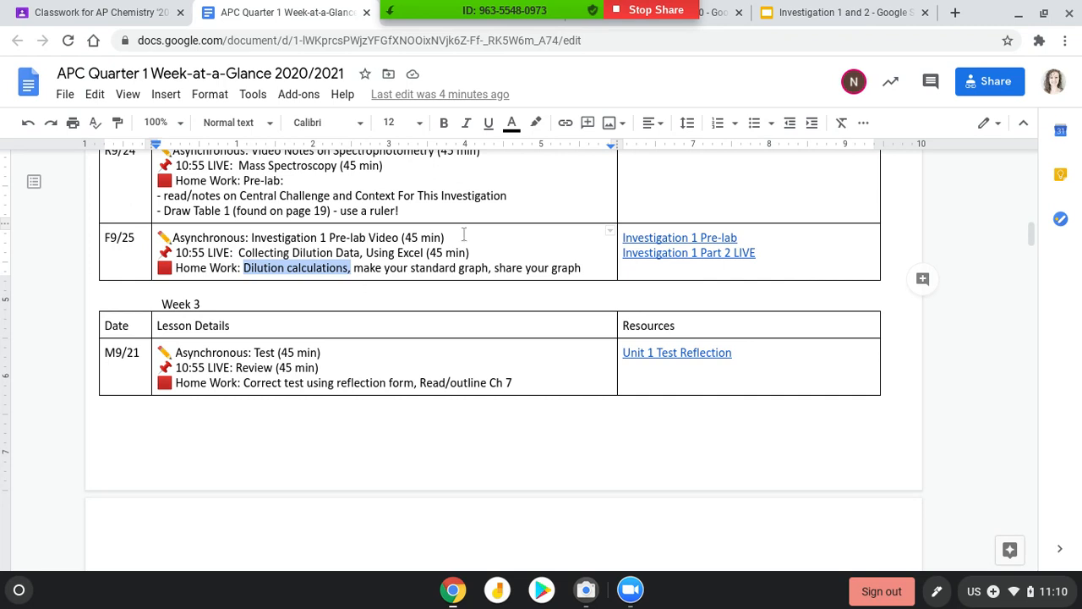
left_click(717, 12)
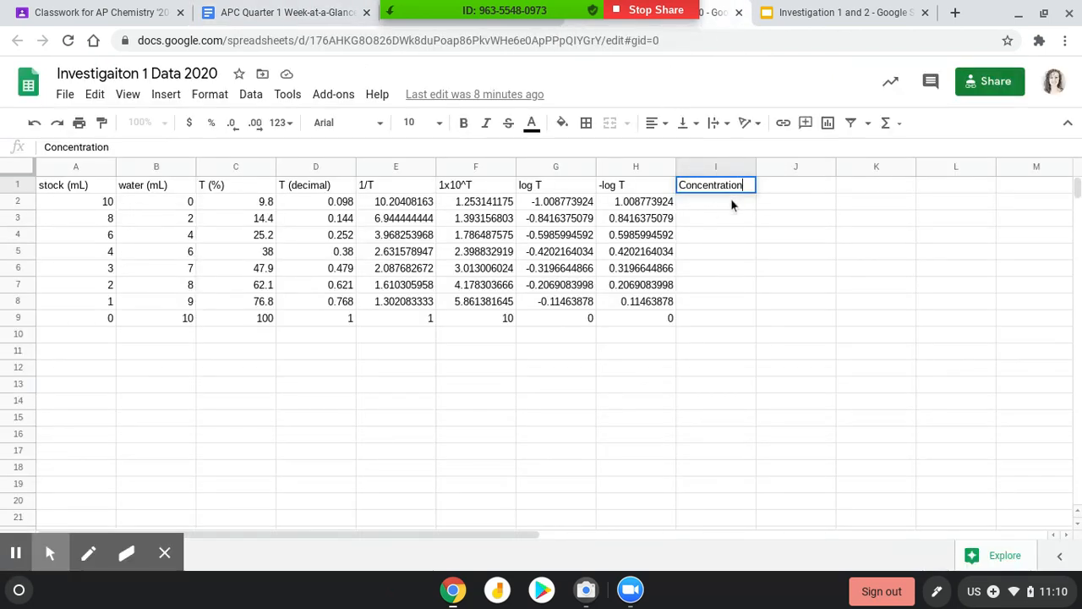
key("Return")
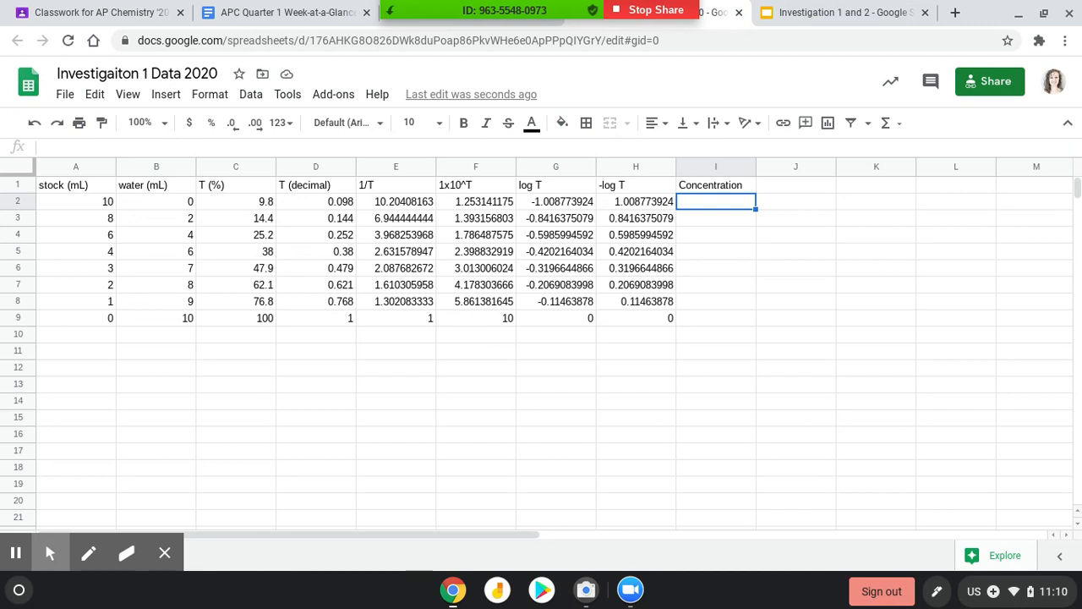
Fill the Concentration column with placeholder values 10, 9, 8, 7, 6, 5, 4 and 3 in cells I2 through I9
type("10")
key("Return")
type("9")
key("Return")
type("8")
key("Return")
type("7")
key("Return")
type("6")
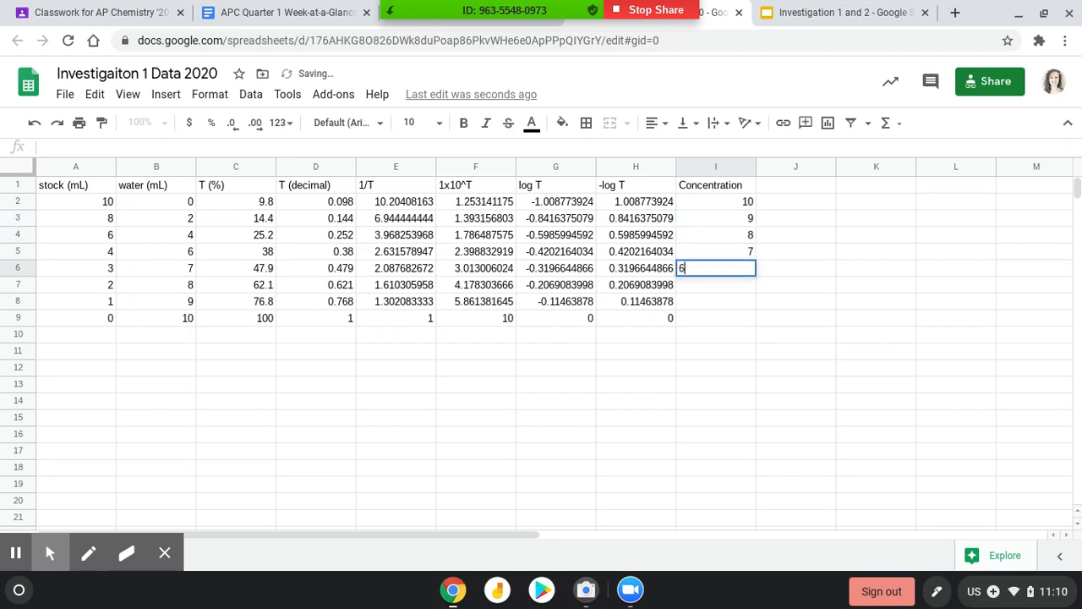
key("Return")
type("5")
key("Return")
type("4")
key("Return")
type("3")
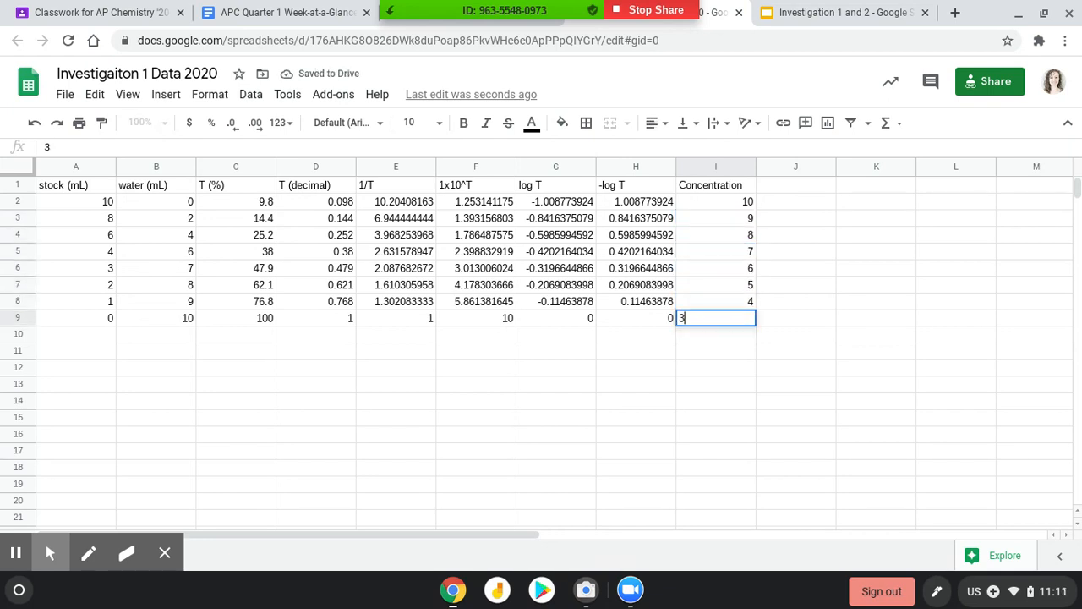
key("Return")
Enter "NOTE: NOT the actual concentrations! These numbers should come from your calculations!" in cell I10 below the Concentration values
type("NO")
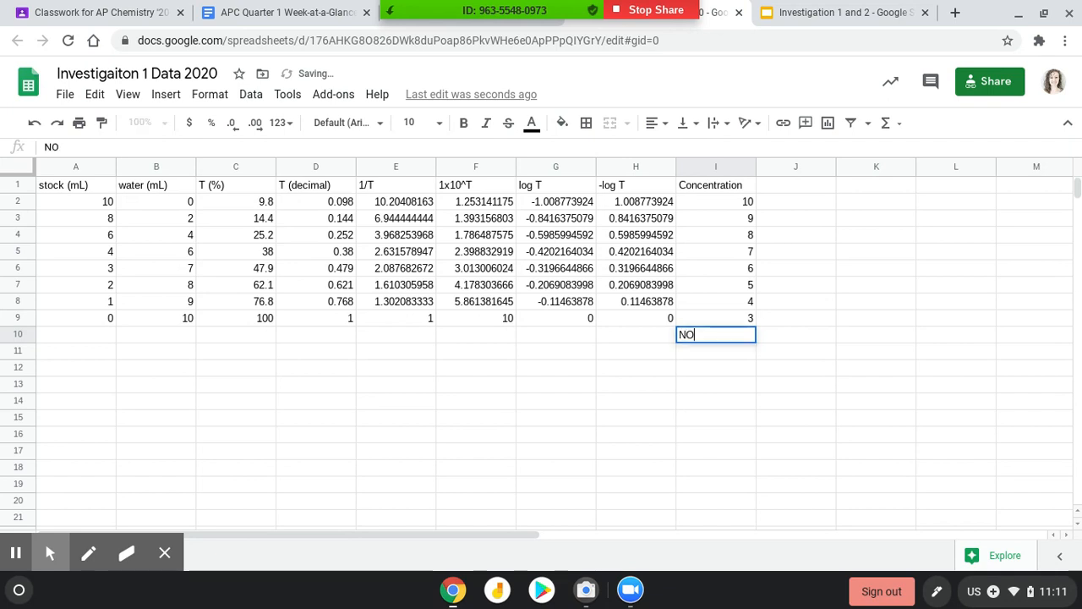
type("TE: NOT")
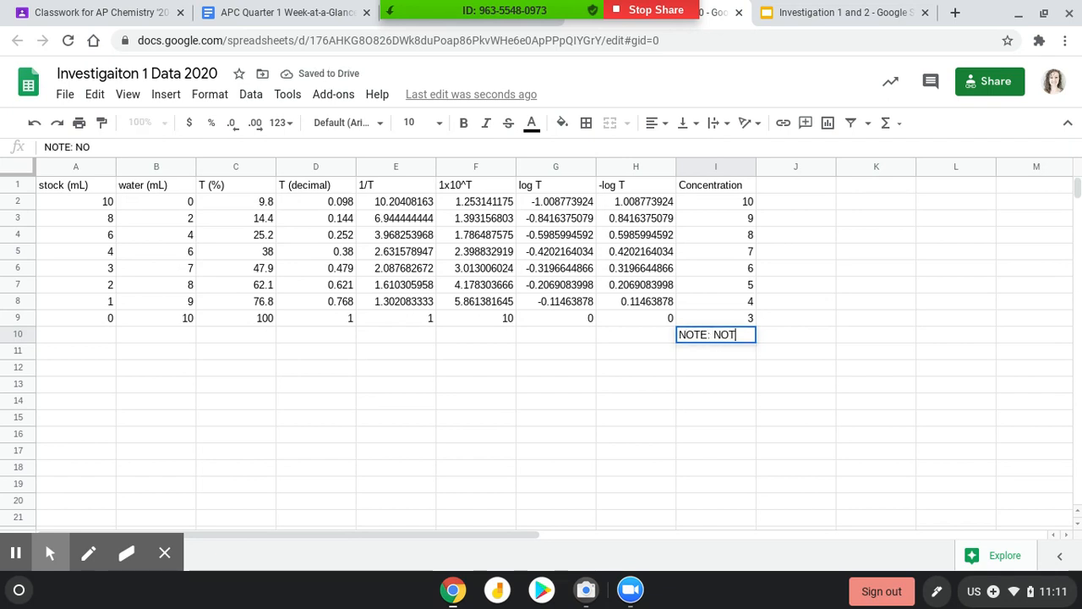
type(" the actua")
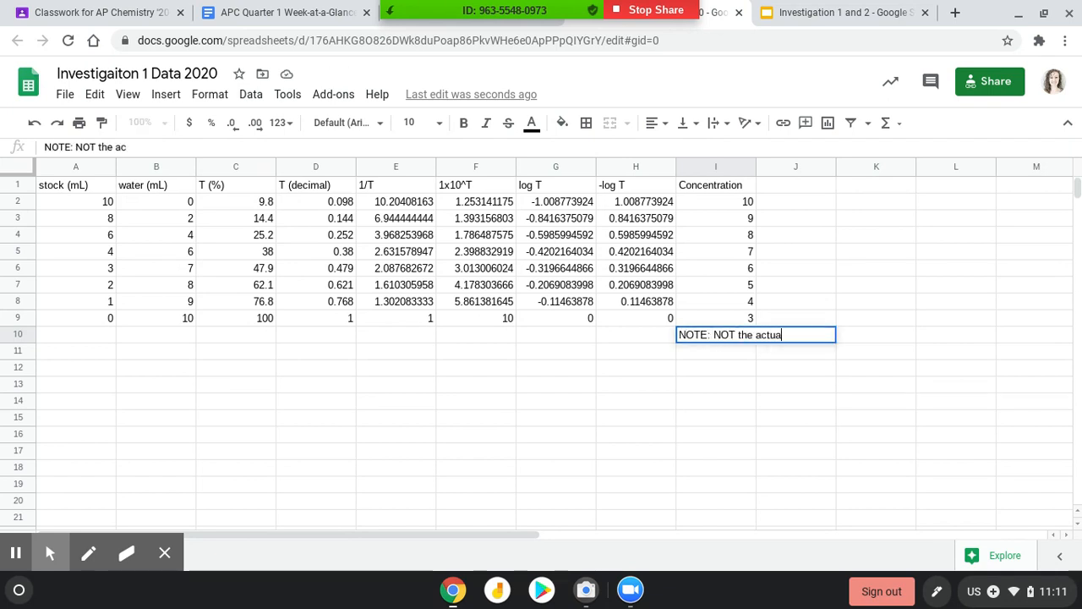
type("l concentration")
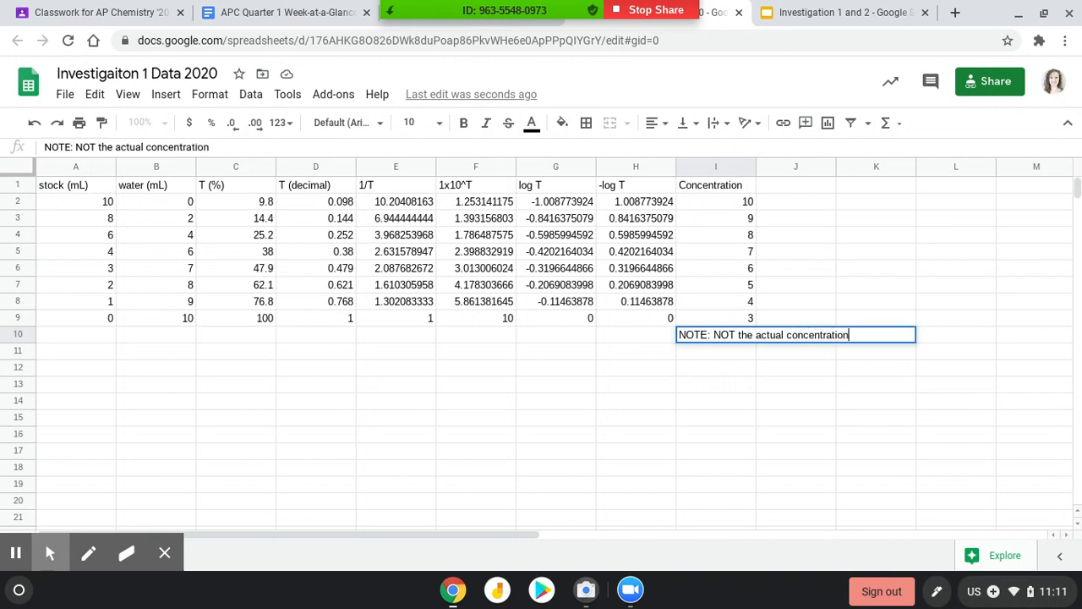
type("s! Th")
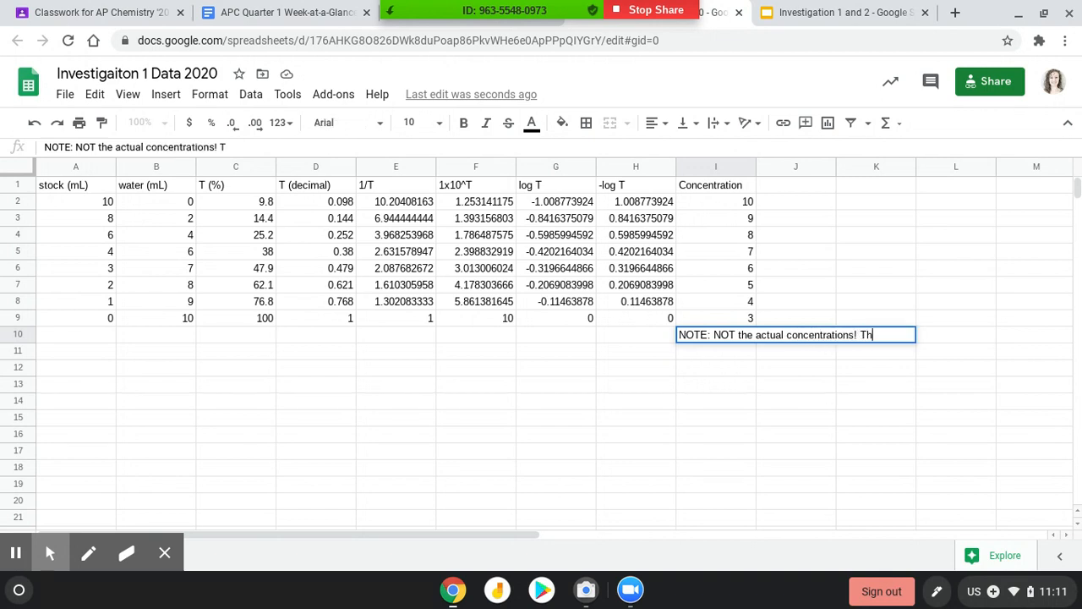
type("ese numbers shou")
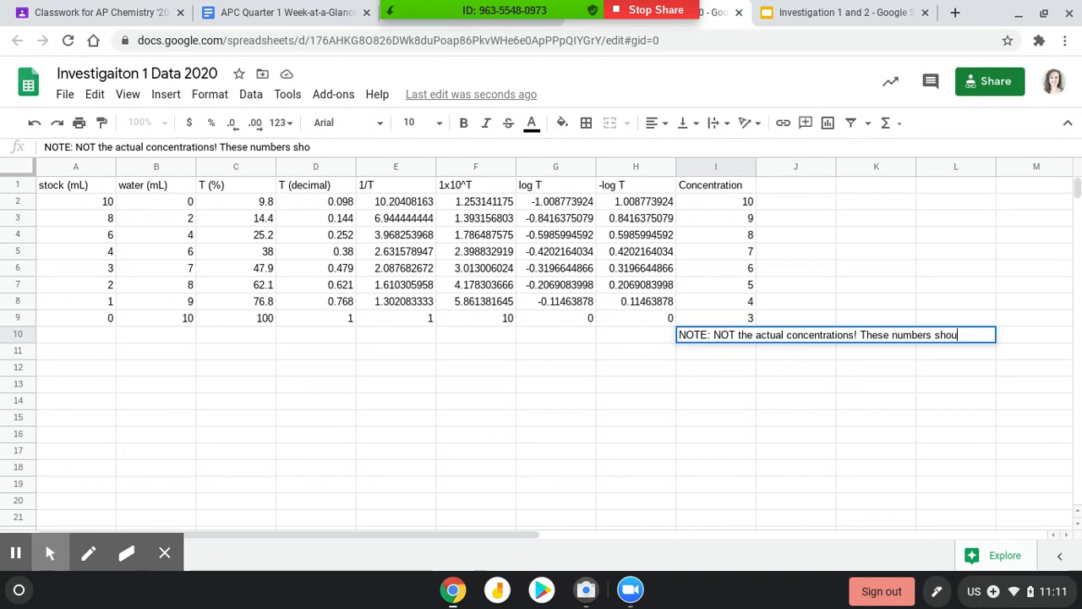
type("ld come from your ")
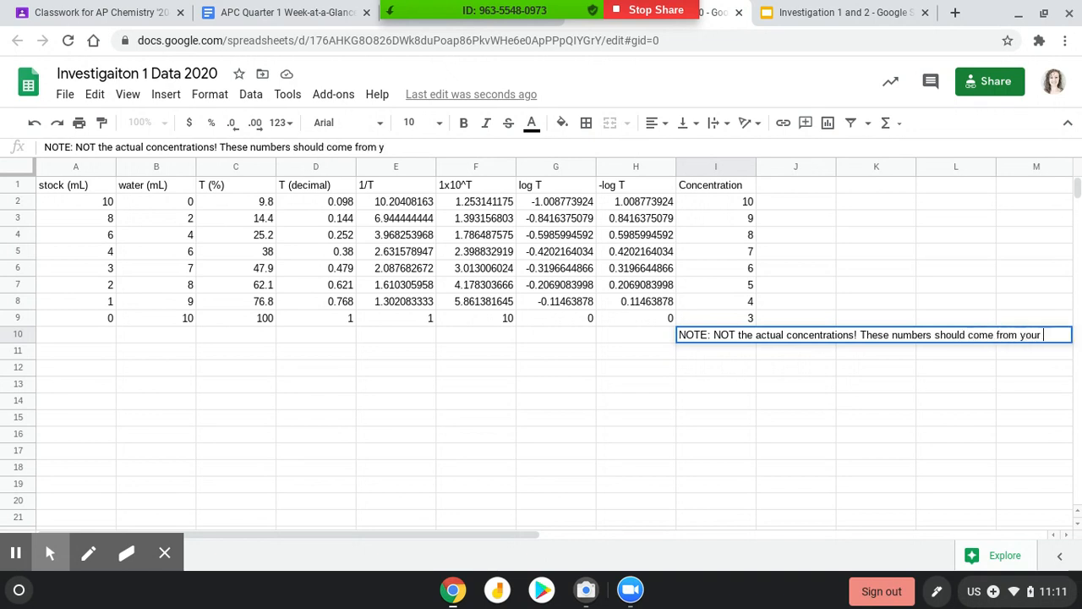
type("calculations!")
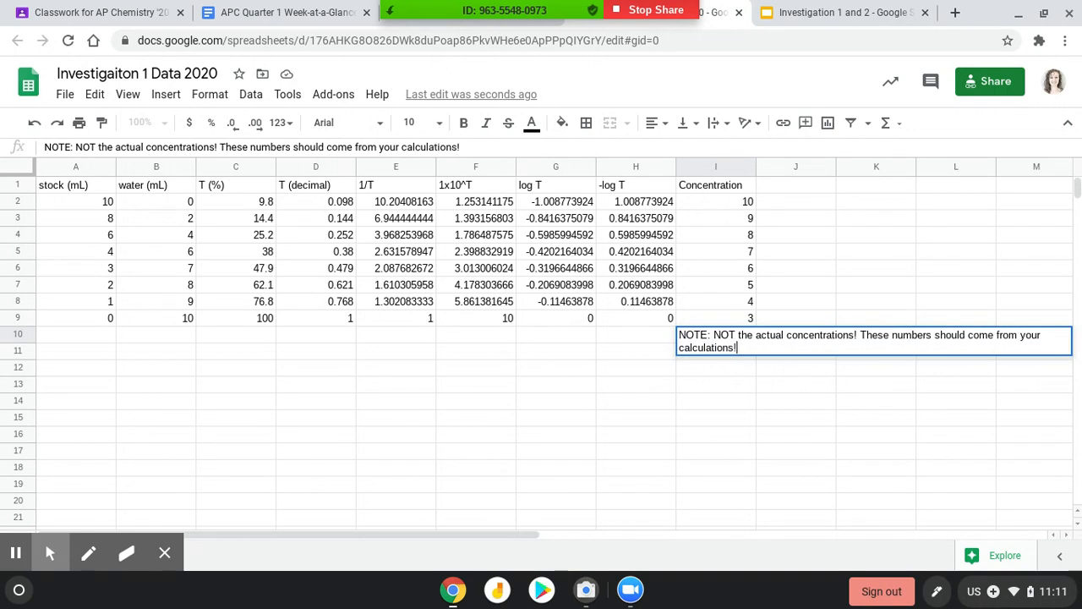
key("Return")
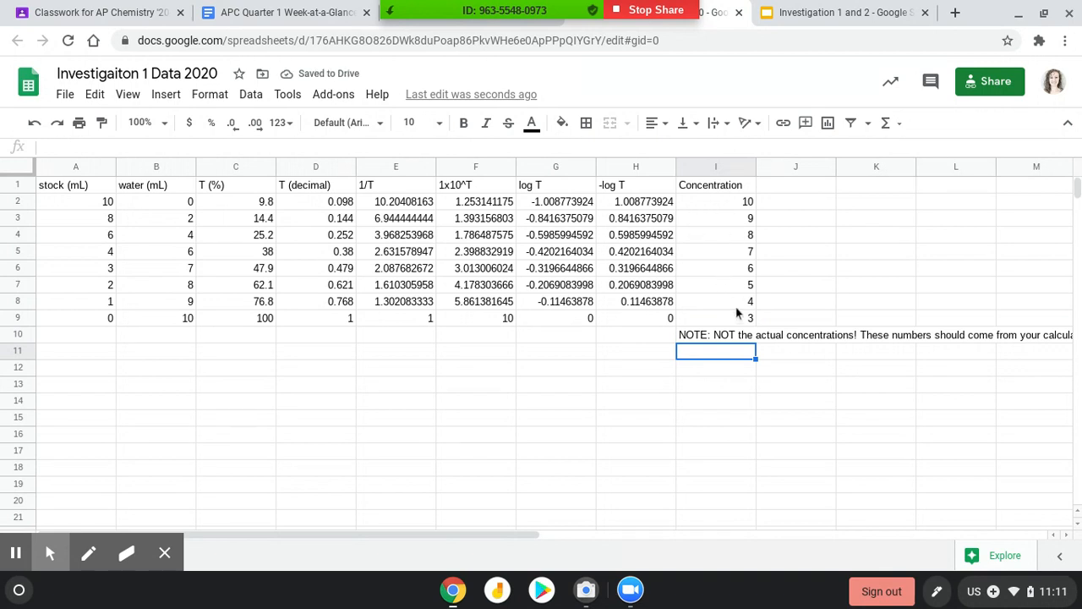
Add "^^" in front of the note in cell I10
left_click(720, 337)
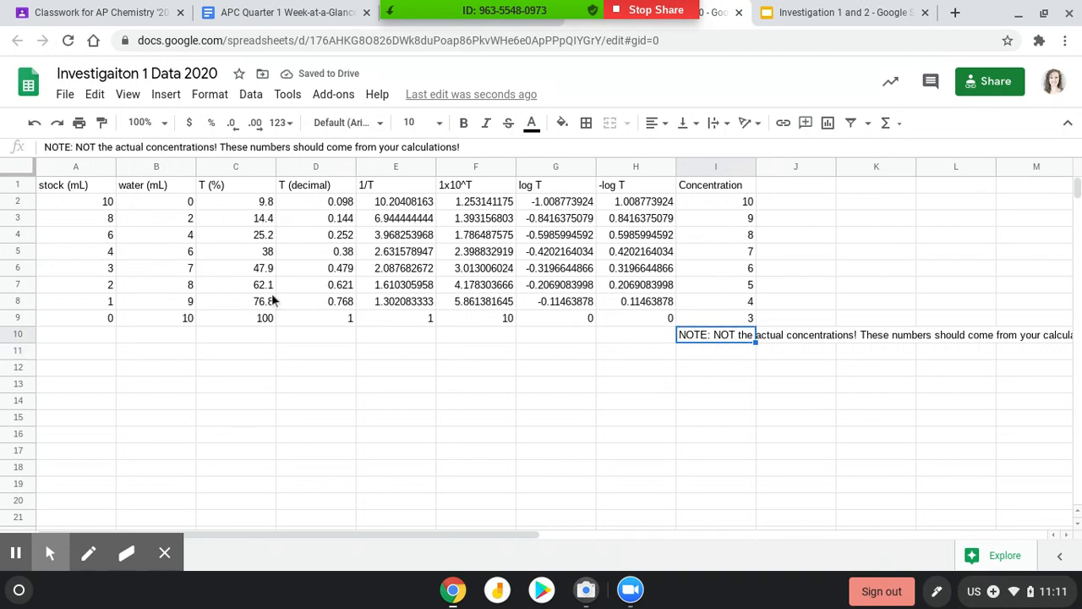
left_click(45, 147)
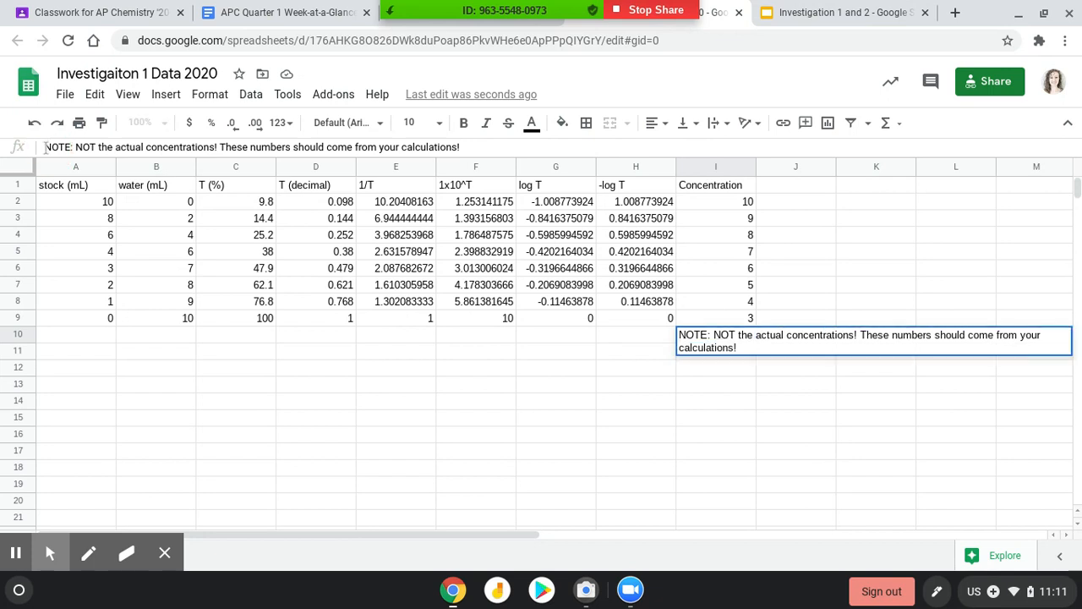
type("^^")
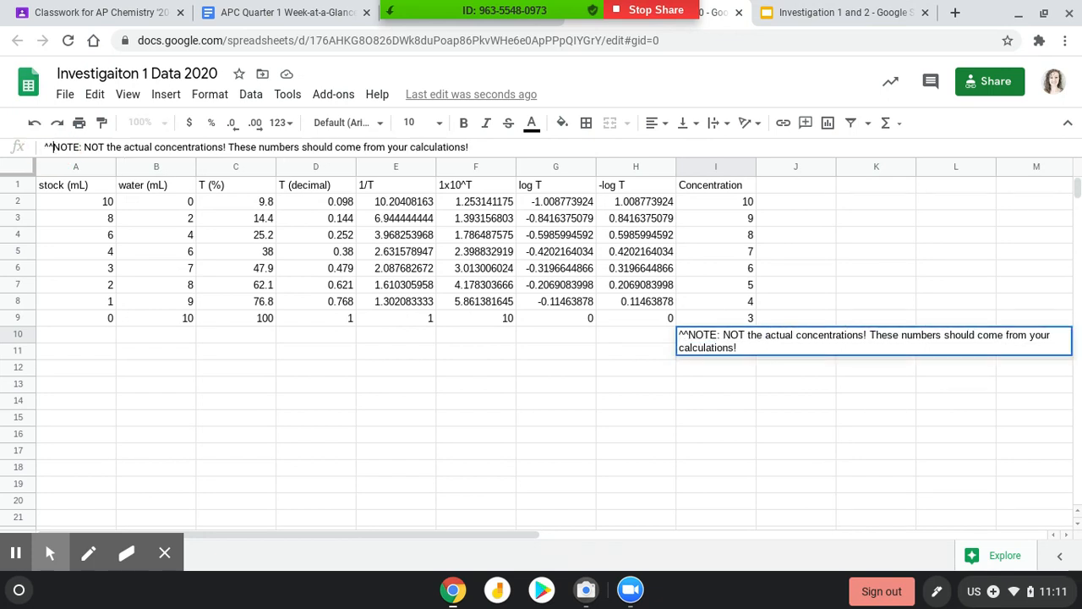
key("Return")
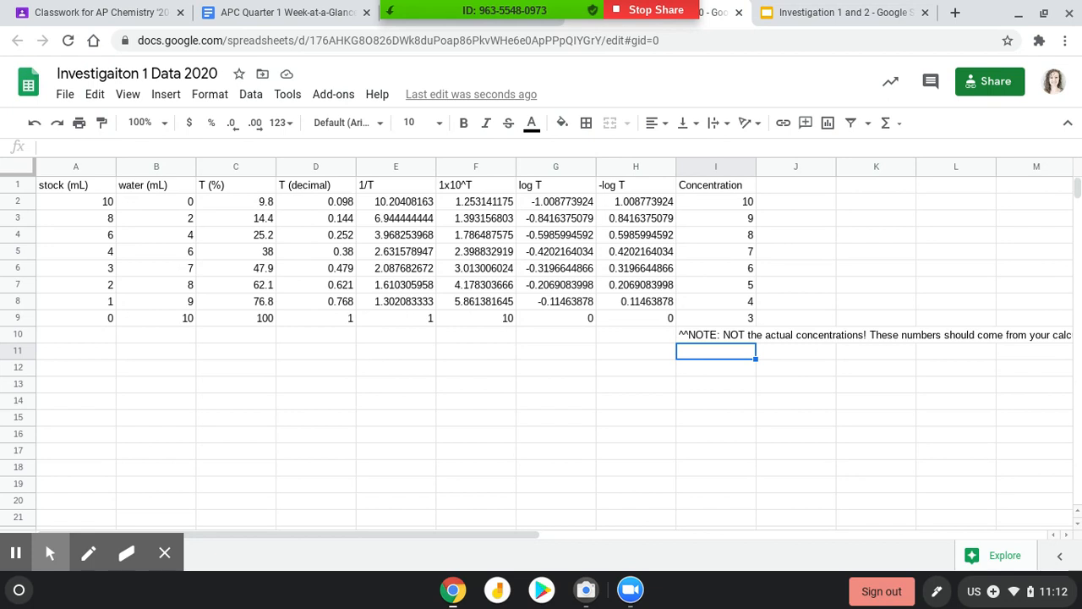
Highlight the Concentration values in I2:I9 and the 1/T values in column E one after the other
left_click(730, 201)
left_click_drag(733, 227, 737, 320)
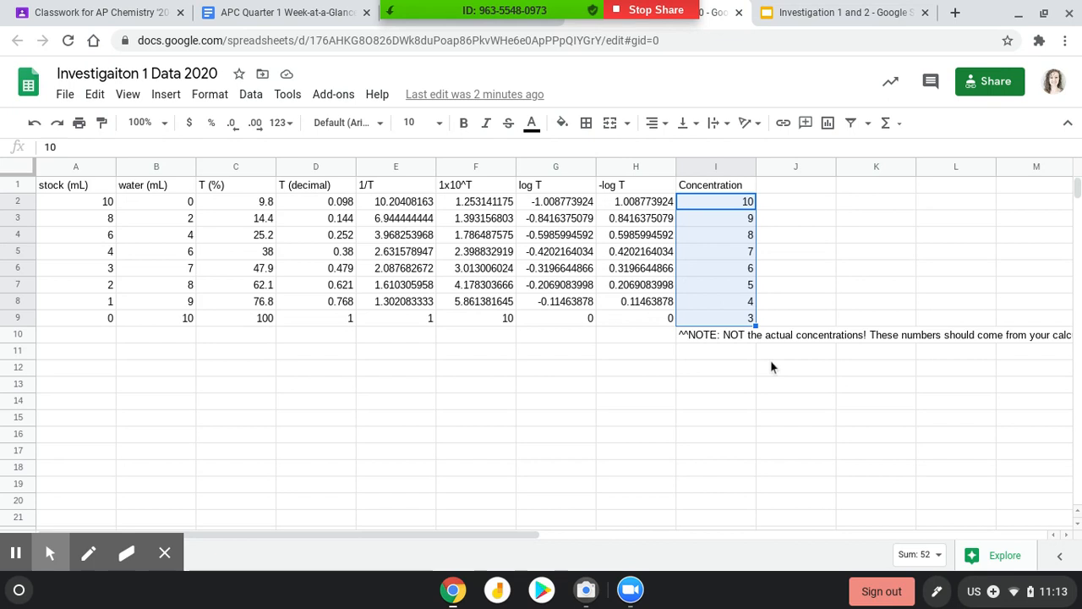
left_click_drag(397, 203, 404, 310)
left_click(403, 305)
left_click(417, 219)
left_click(422, 205)
Try to select the Concentration values I2:I9 together with the separate 1/T values in column E
left_click_drag(753, 201, 750, 320)
left_click_drag(409, 204, 409, 276)
left_click(409, 276)
left_click(412, 218)
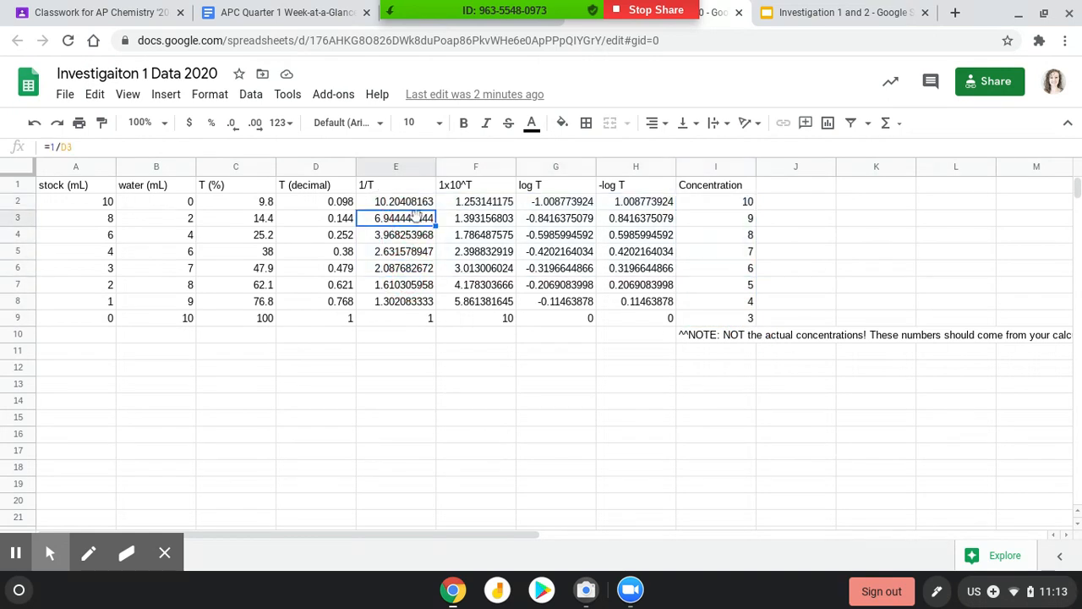
left_click(415, 205)
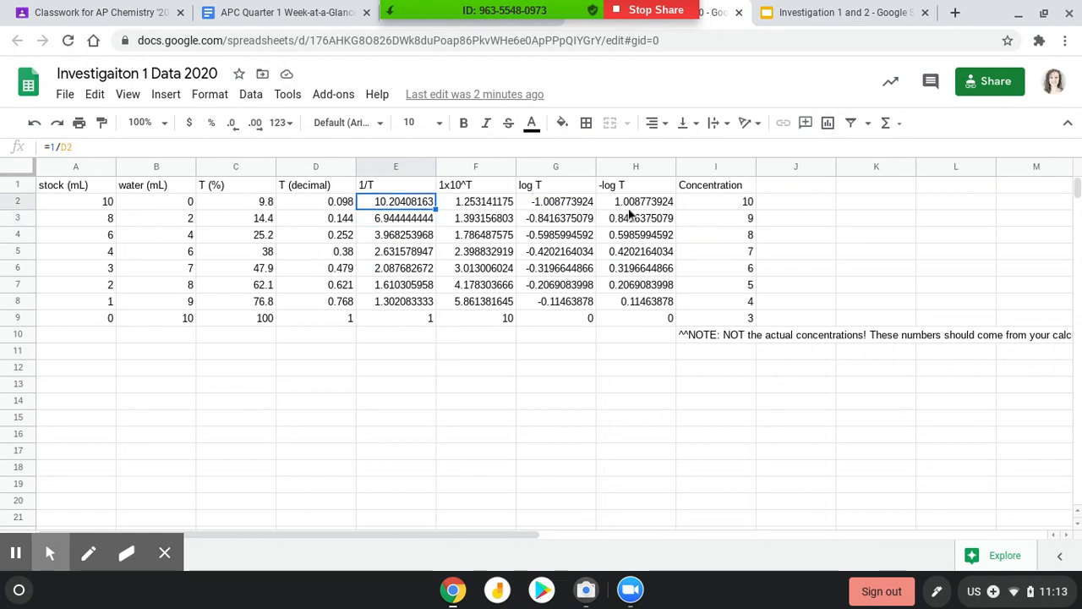
left_click_drag(727, 204, 725, 318)
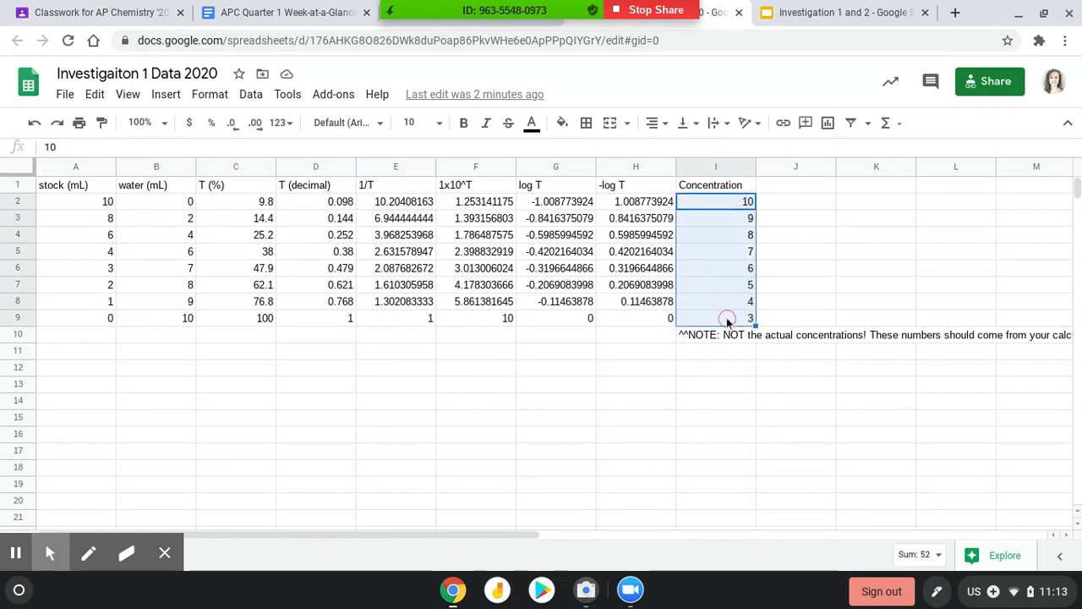
right_click(412, 203, "shift")
left_click(394, 254)
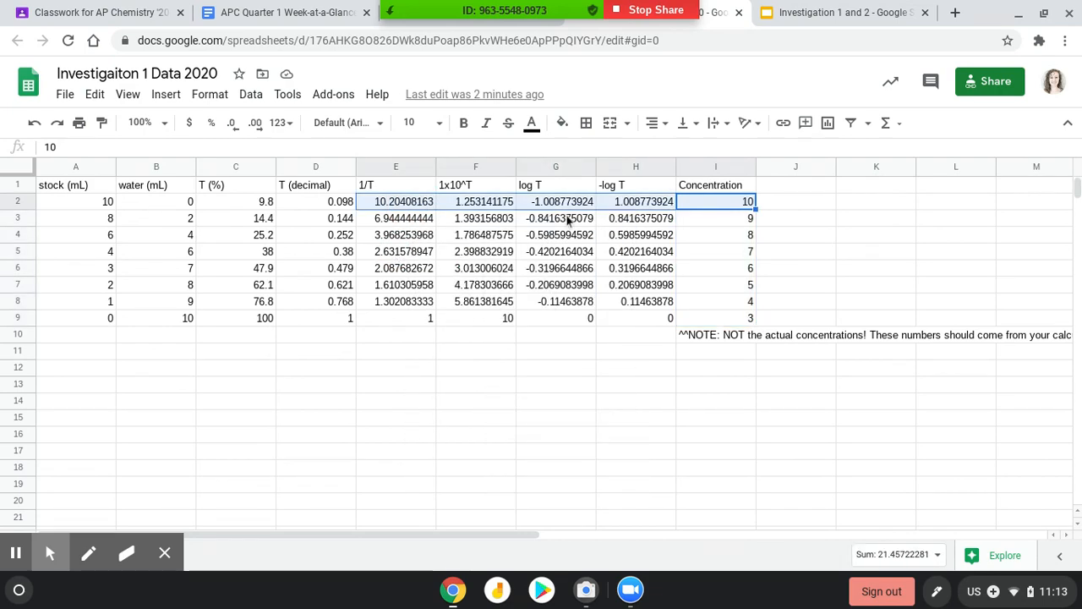
Copy the Concentration values from I2:I9 into the empty cells starting at A12
left_click(740, 219)
left_click_drag(742, 201, 740, 324)
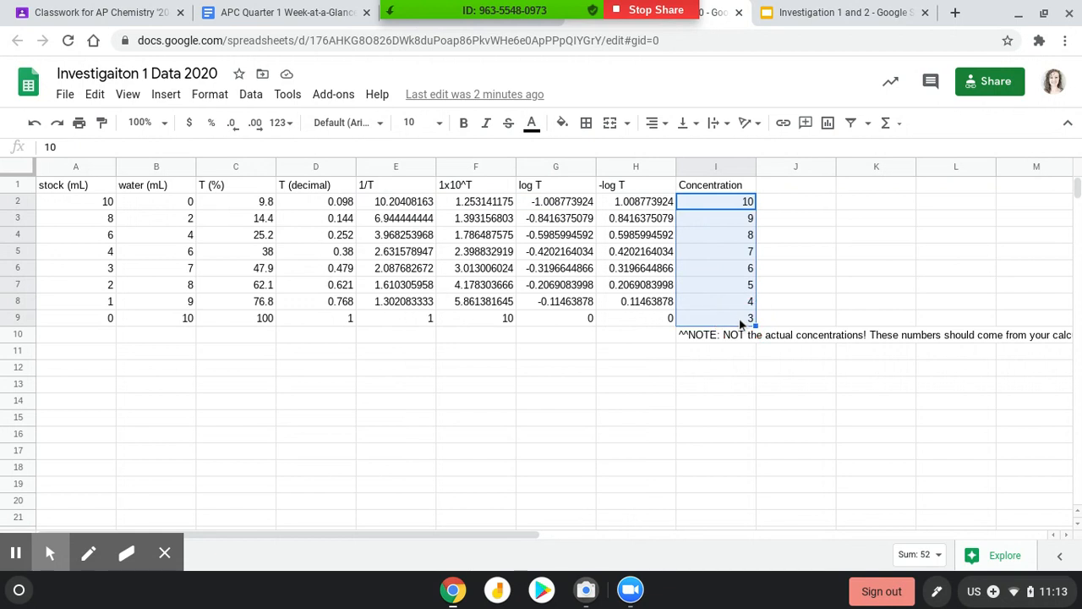
key("ctrl+c")
left_click(92, 368)
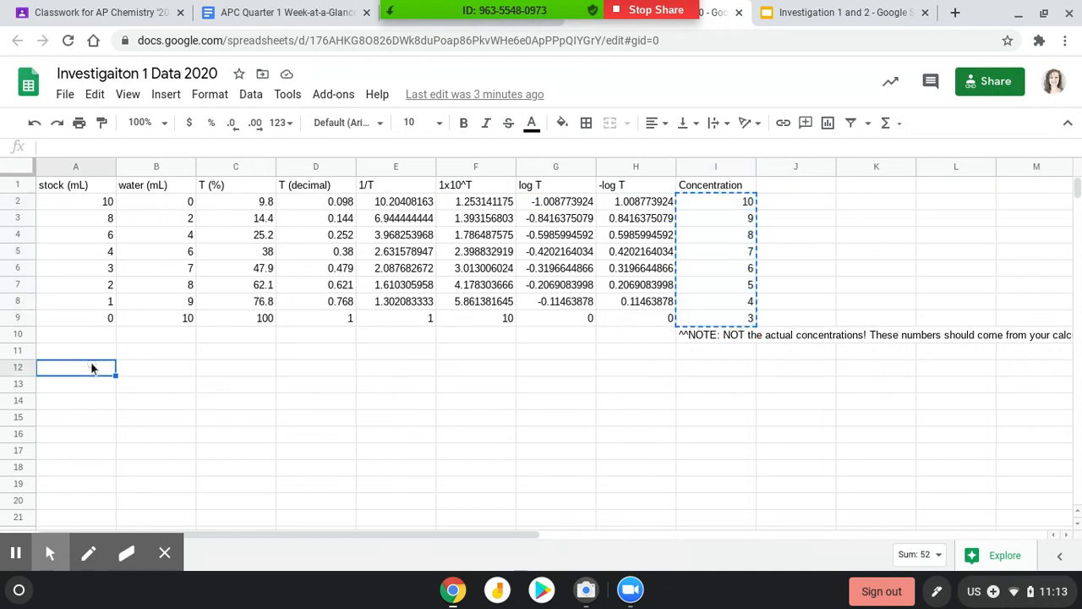
key("ctrl+v")
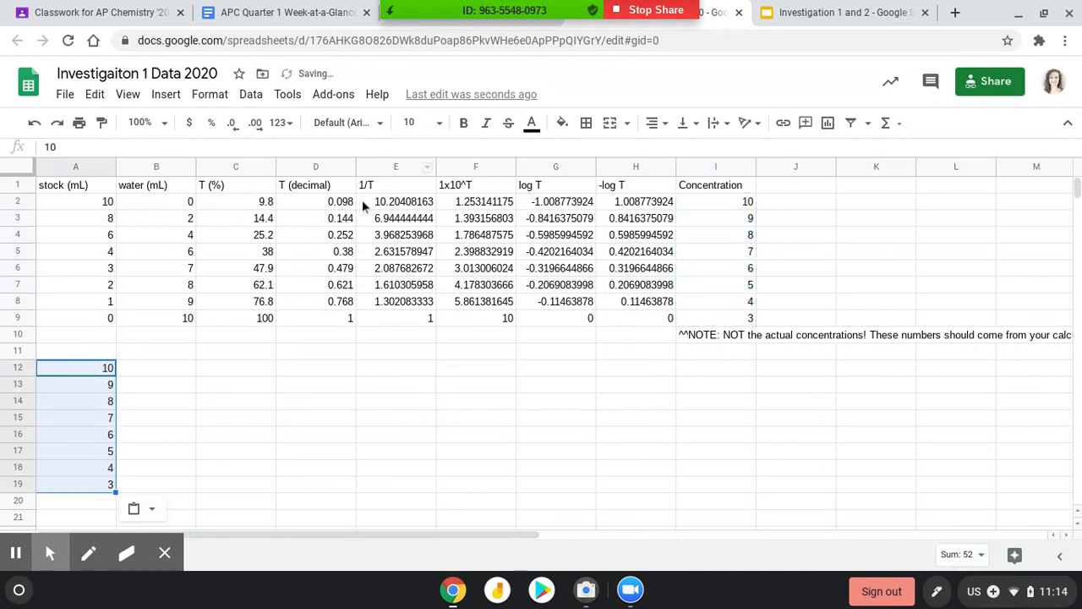
Try copying the 1/T values from E2:E9 into B12:B19 beside the copied concentrations, and clear the pasted cells
left_click_drag(373, 203, 388, 326)
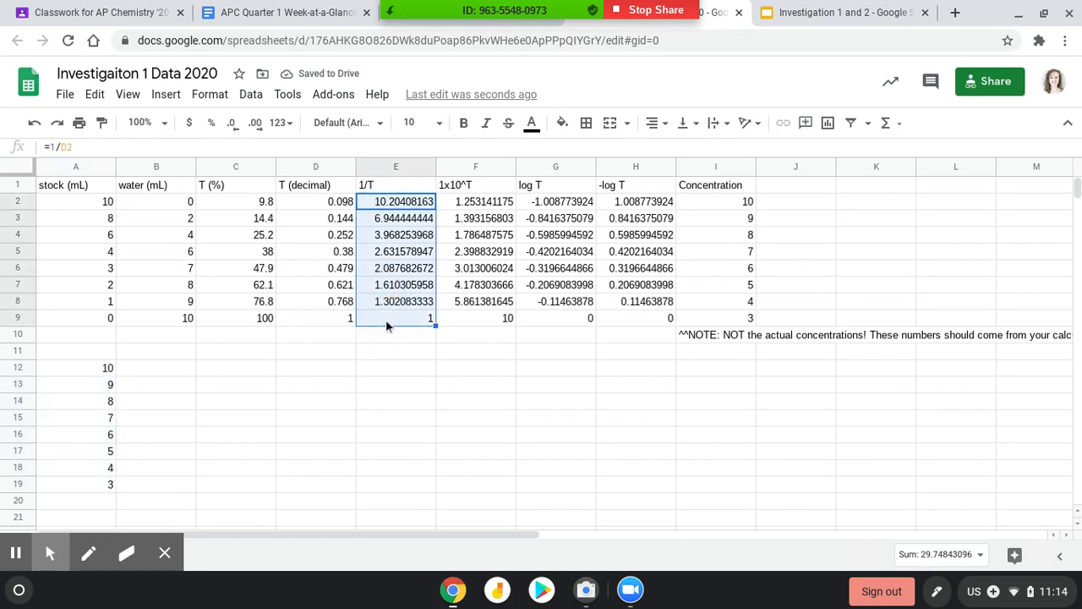
left_click_drag(179, 369, 181, 489)
key("ctrl+v")
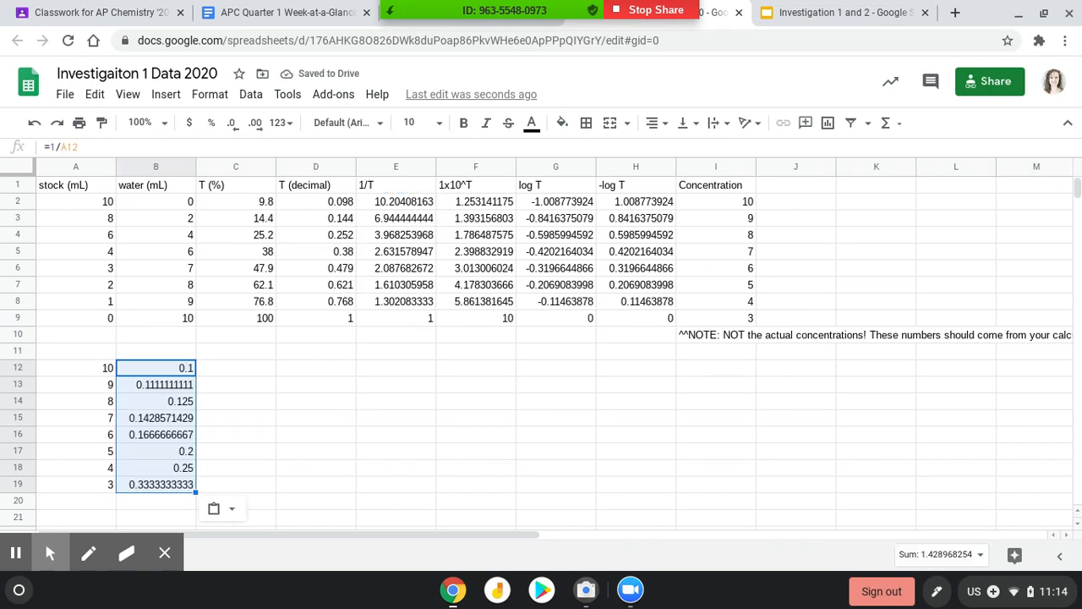
key("Delete")
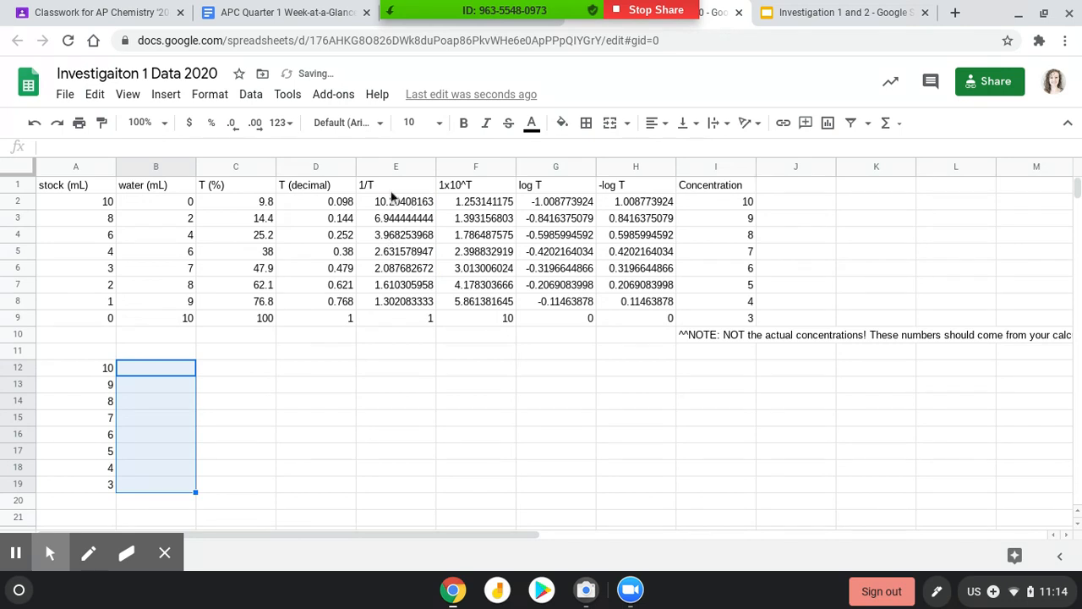
left_click_drag(389, 201, 383, 322)
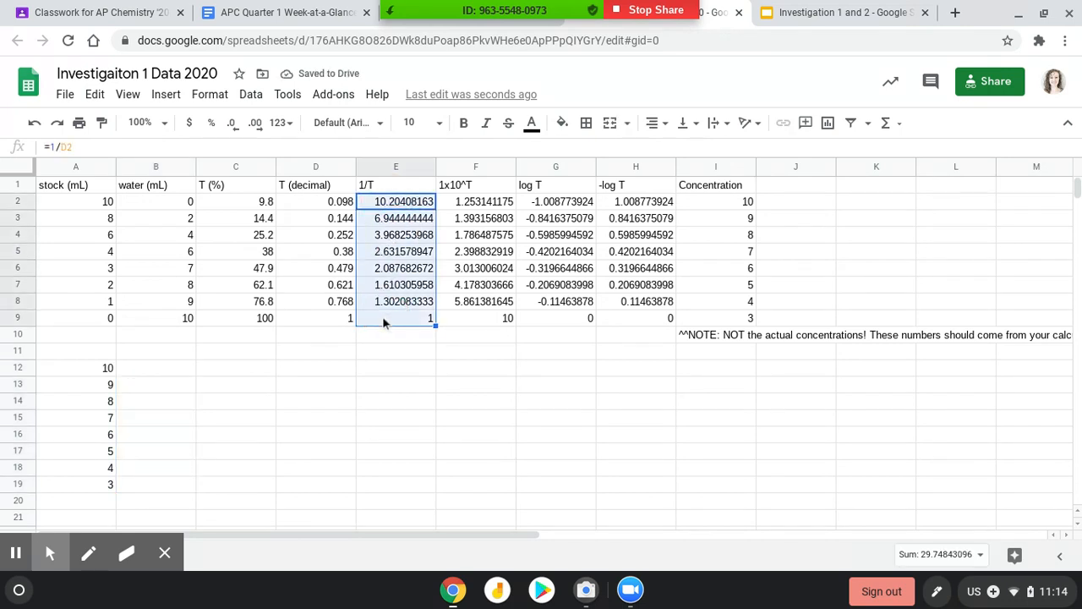
right_click(383, 318)
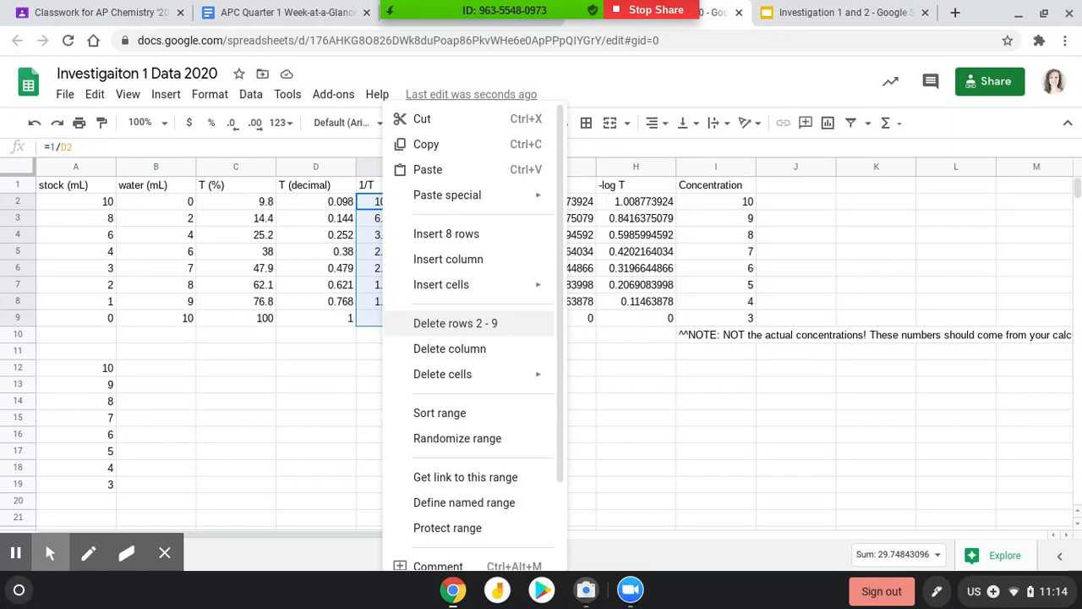
left_click(350, 347)
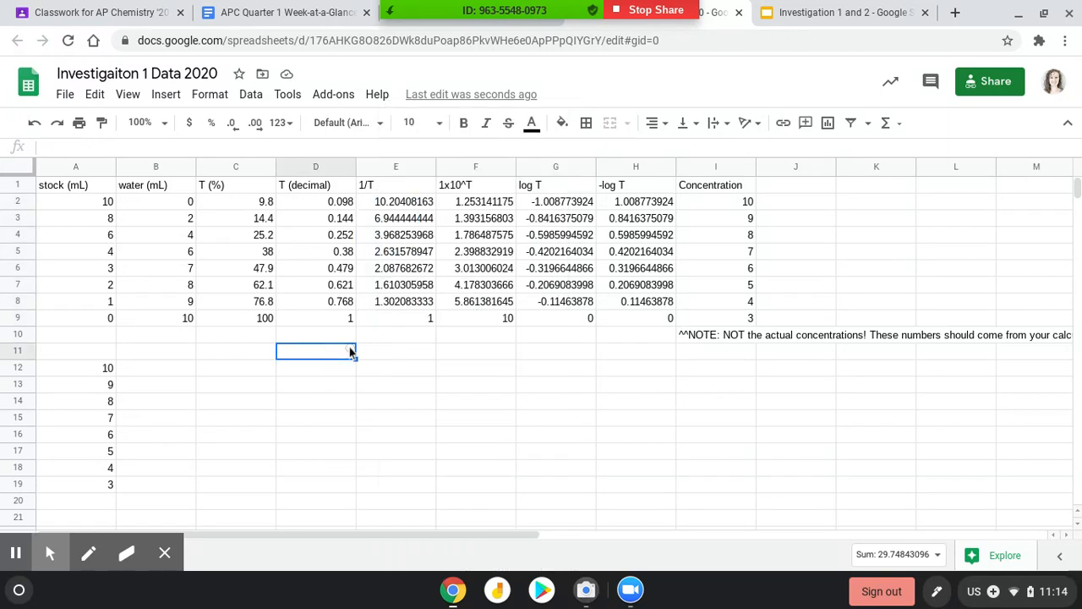
Try to select the 1/T values in E2:E9 together with the separate Concentration values in I2:I9
left_click_drag(390, 204, 413, 318)
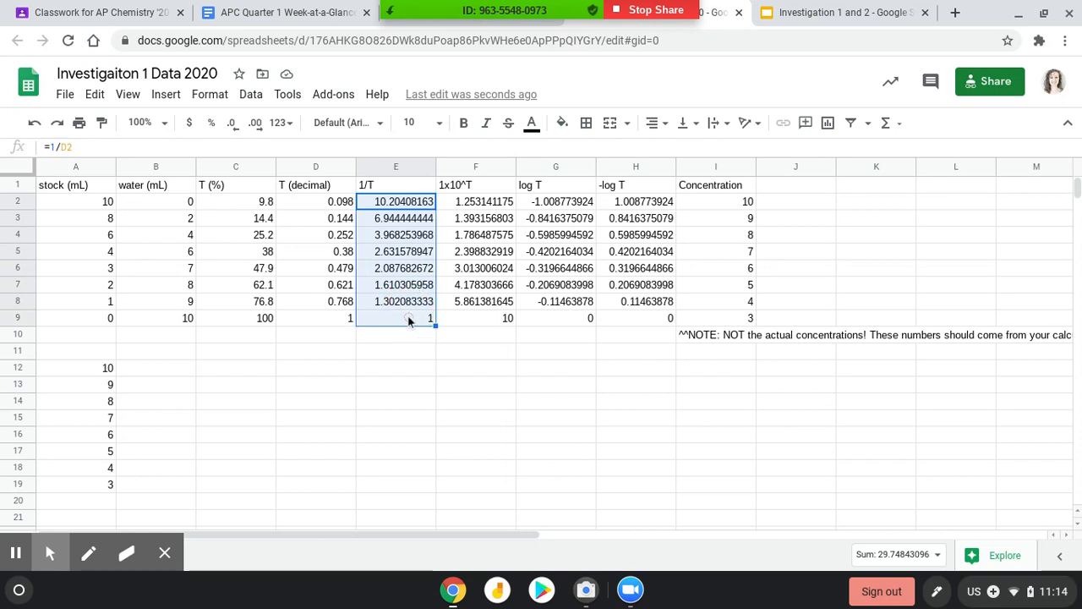
left_click(744, 204)
left_click_drag(743, 204, 736, 318)
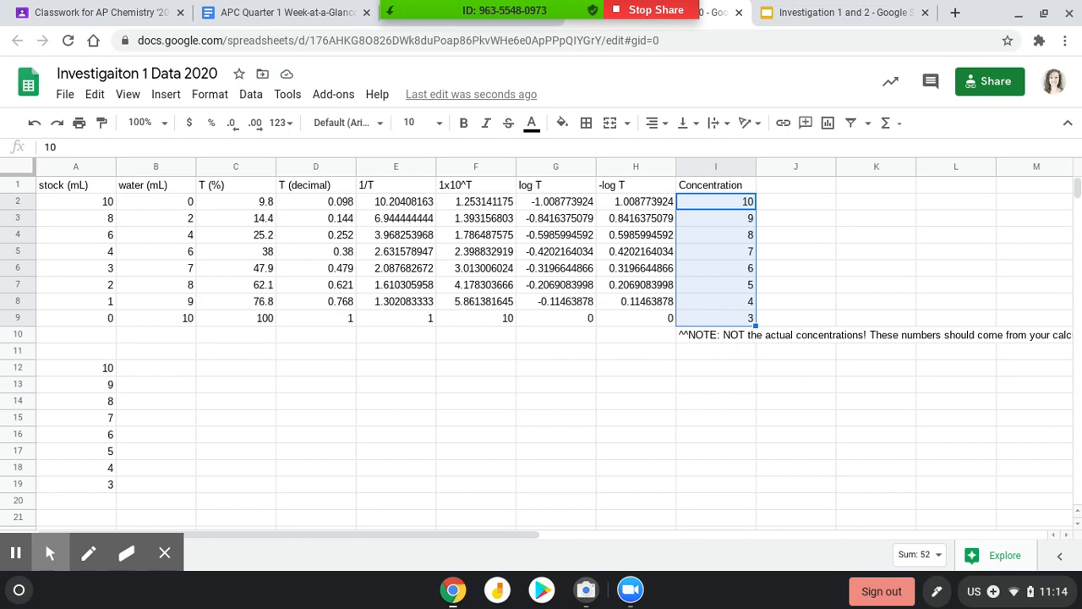
left_click(420, 205)
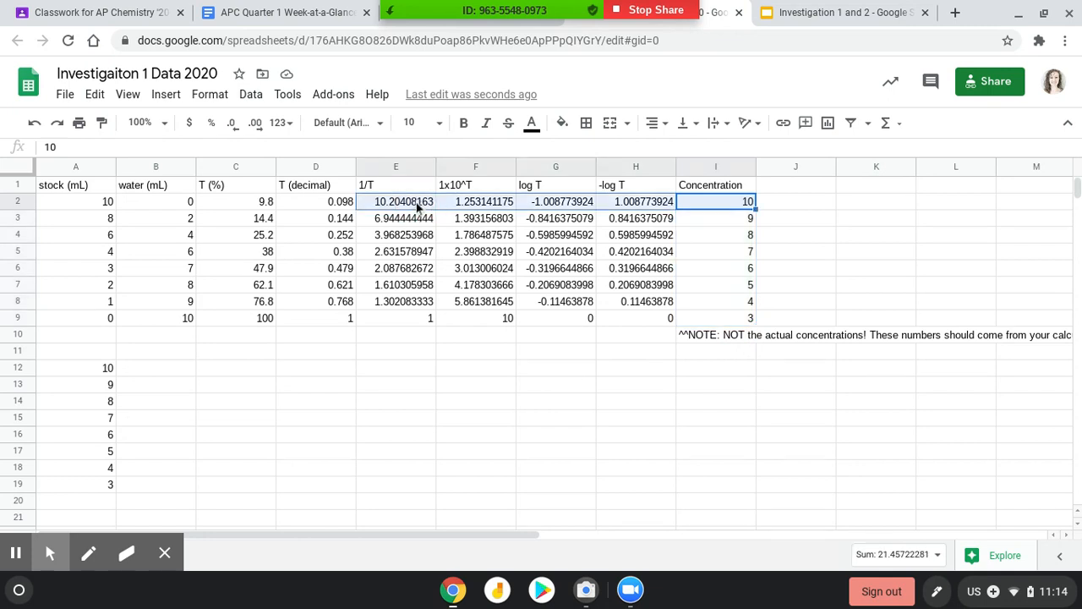
left_click(412, 223)
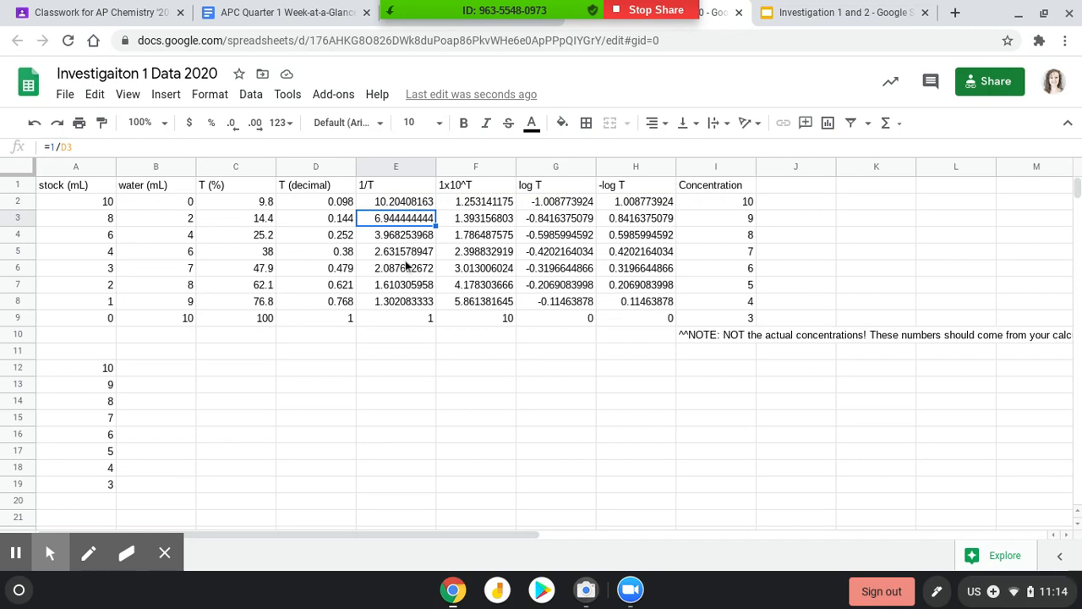
left_click(412, 251, "shift")
left_click(415, 285)
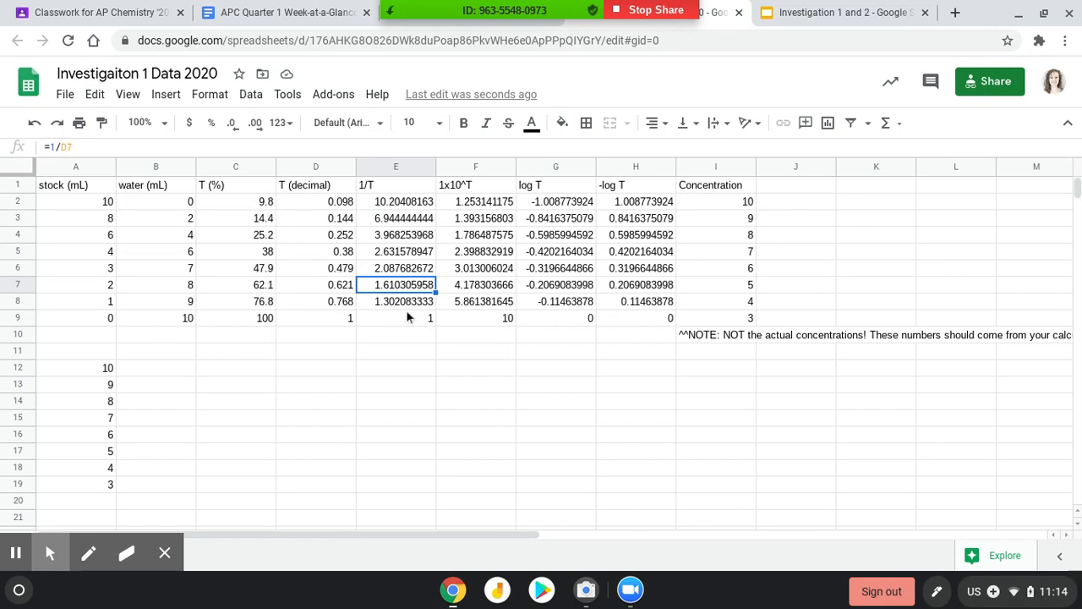
right_click(406, 310, "shift")
left_click(393, 310)
left_click(394, 315)
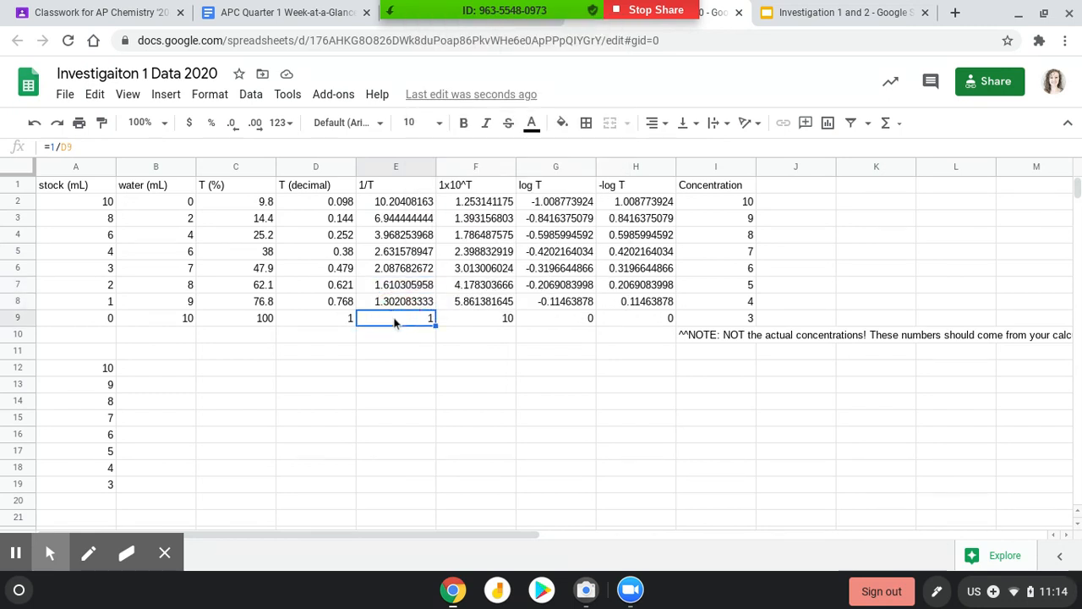
Try inserting a chart with only Concentration cell I3 selected, and delete that chart
left_click_drag(699, 192, 698, 224)
left_click(698, 222)
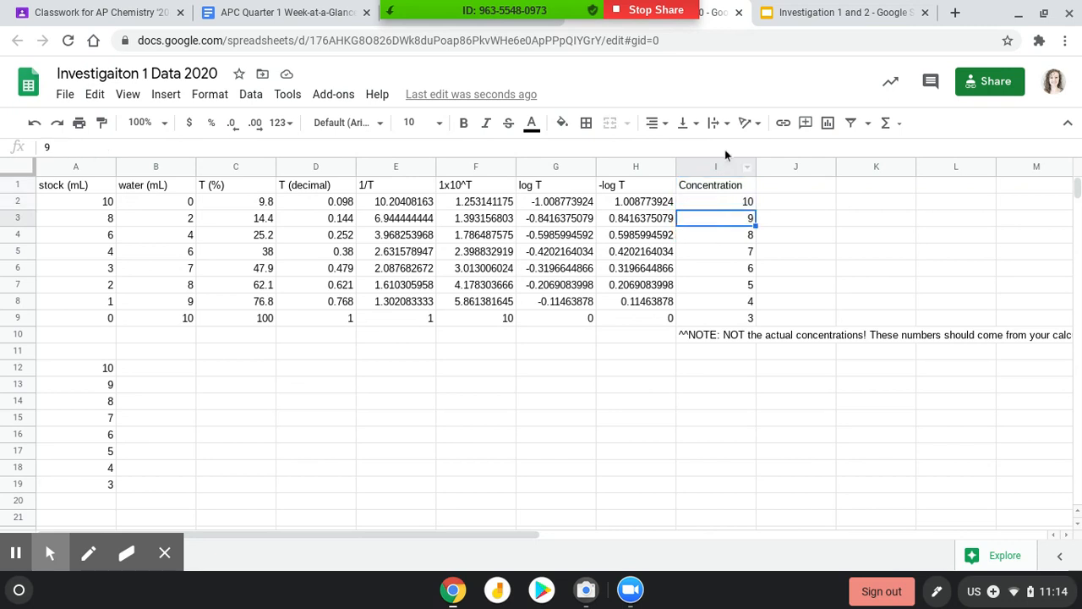
left_click(833, 130)
left_click(828, 123)
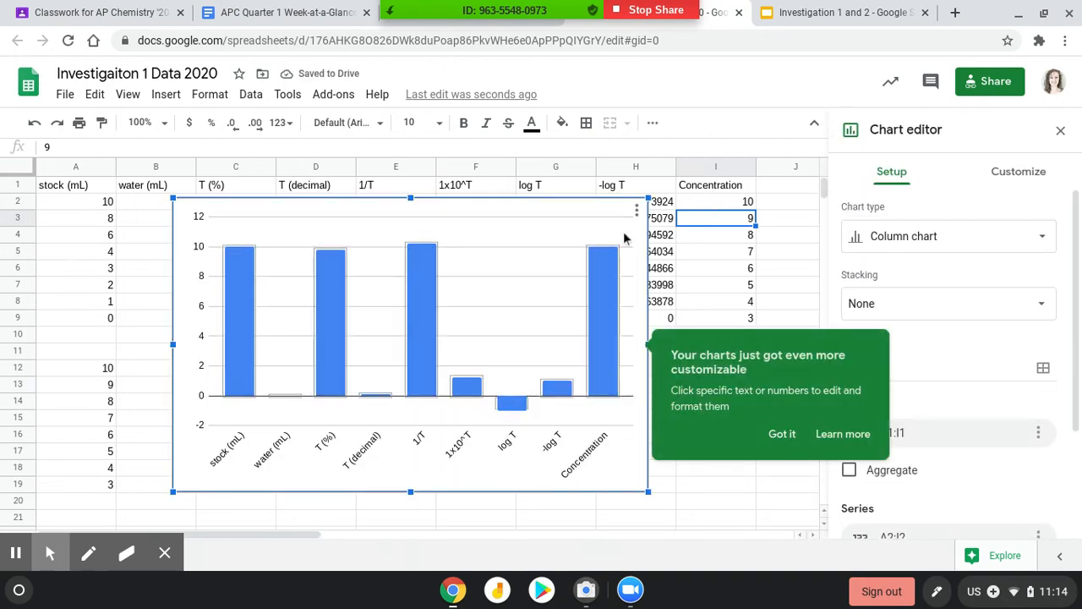
left_click(637, 210)
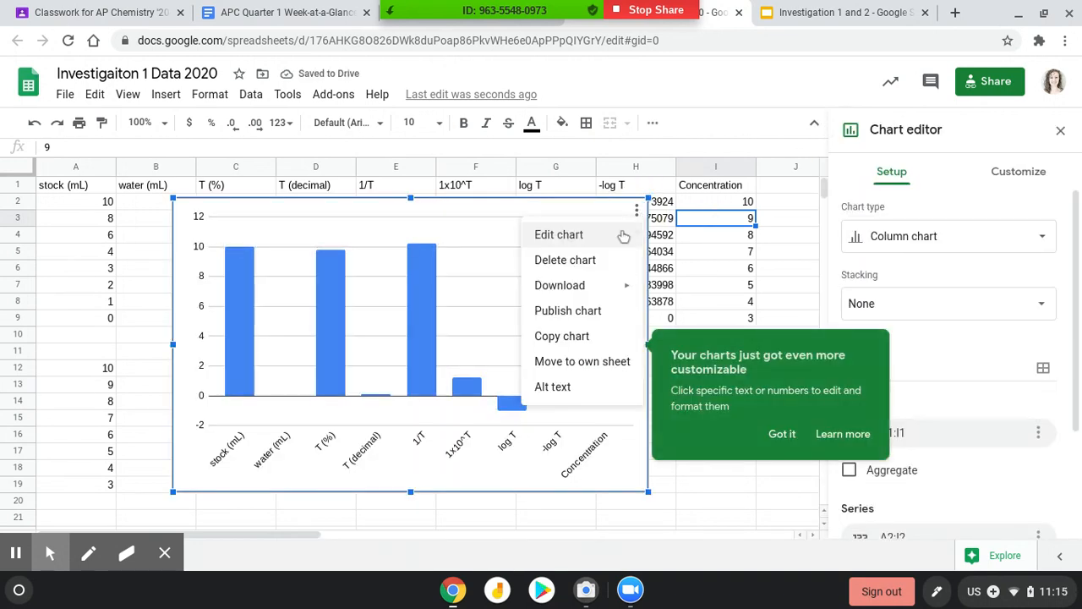
left_click(588, 261)
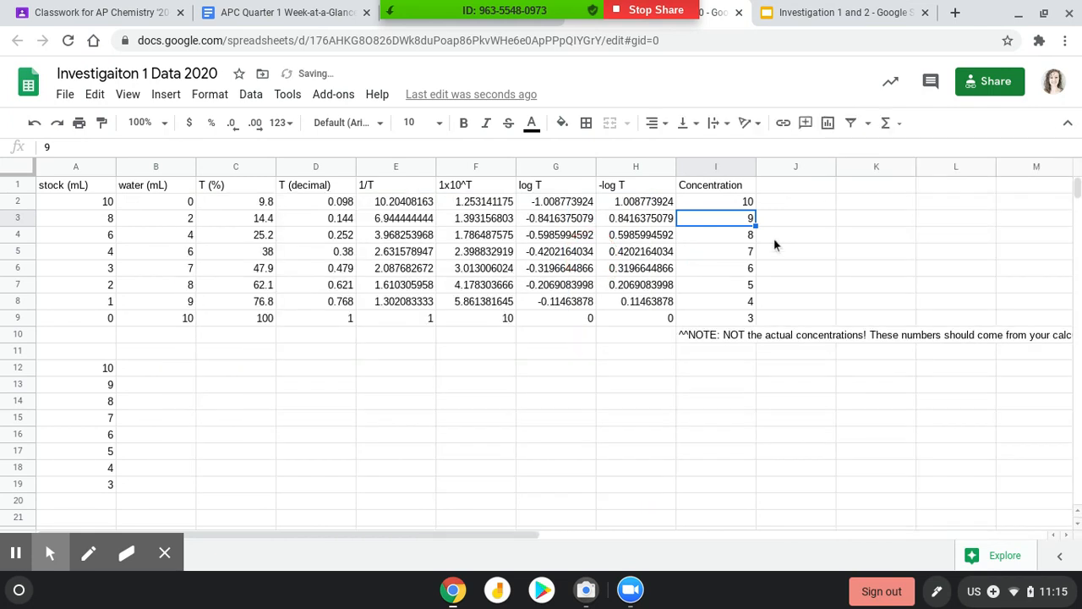
Insert a chart from the Concentration values in I2:I9 and dismiss the chart customization tip
left_click(791, 221)
left_click(732, 201)
left_click_drag(731, 200, 751, 318)
left_click(828, 126)
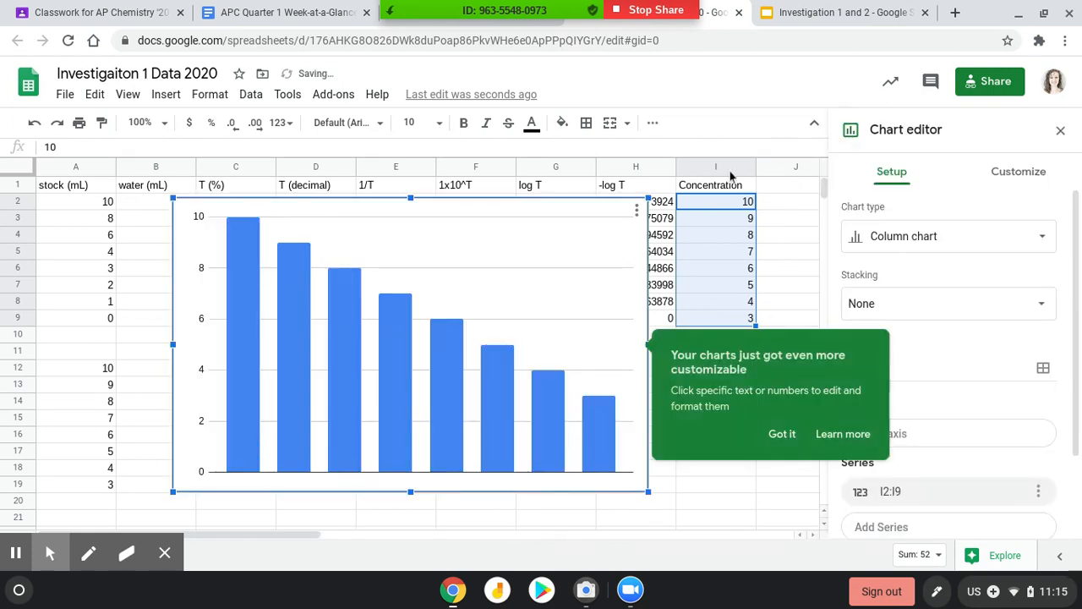
left_click(635, 213)
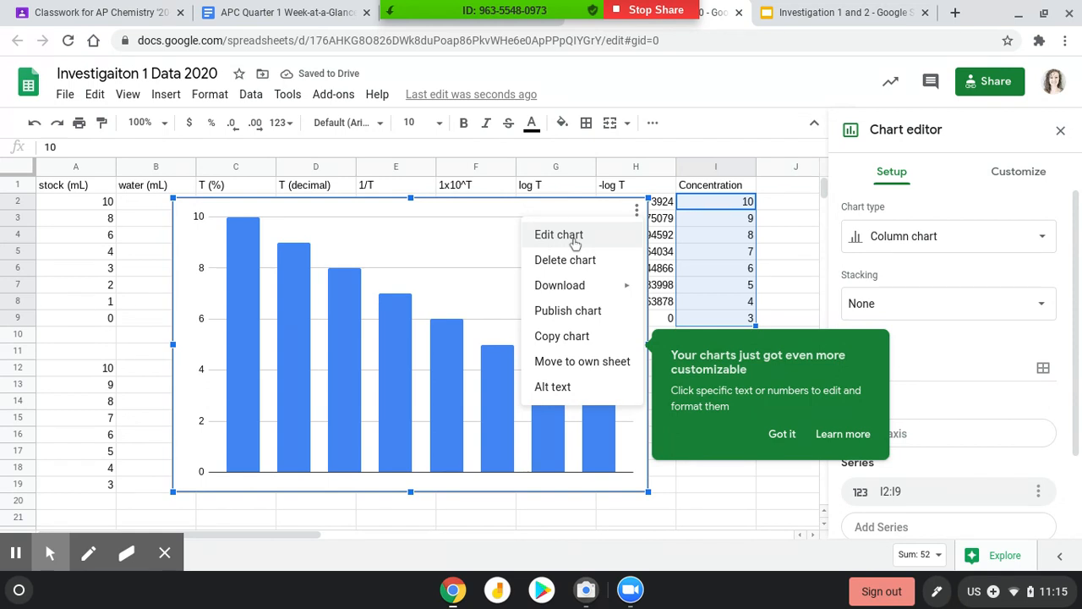
left_click(574, 242)
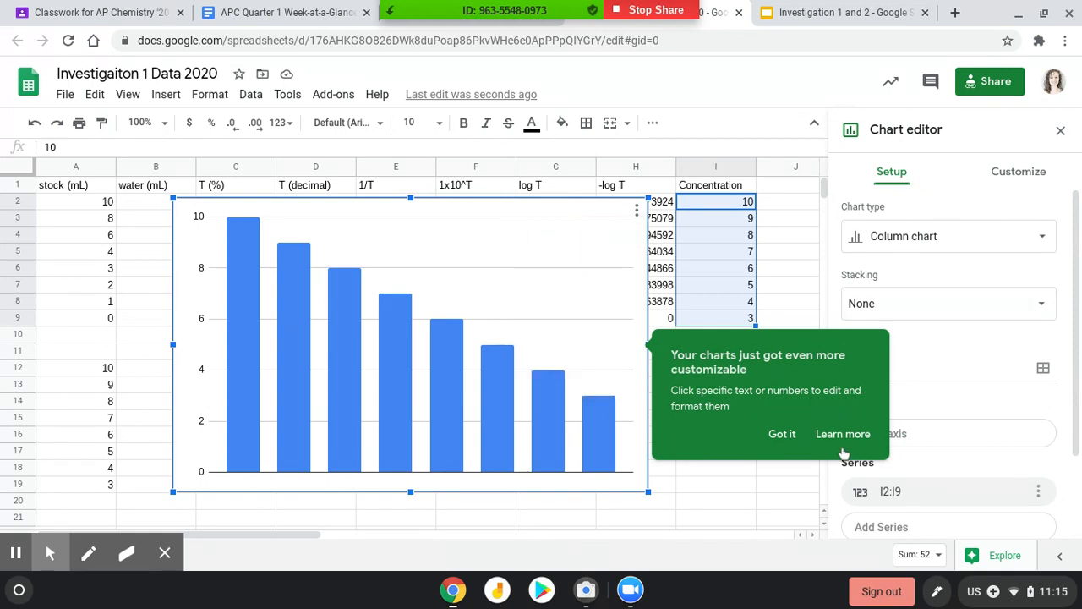
left_click(782, 435)
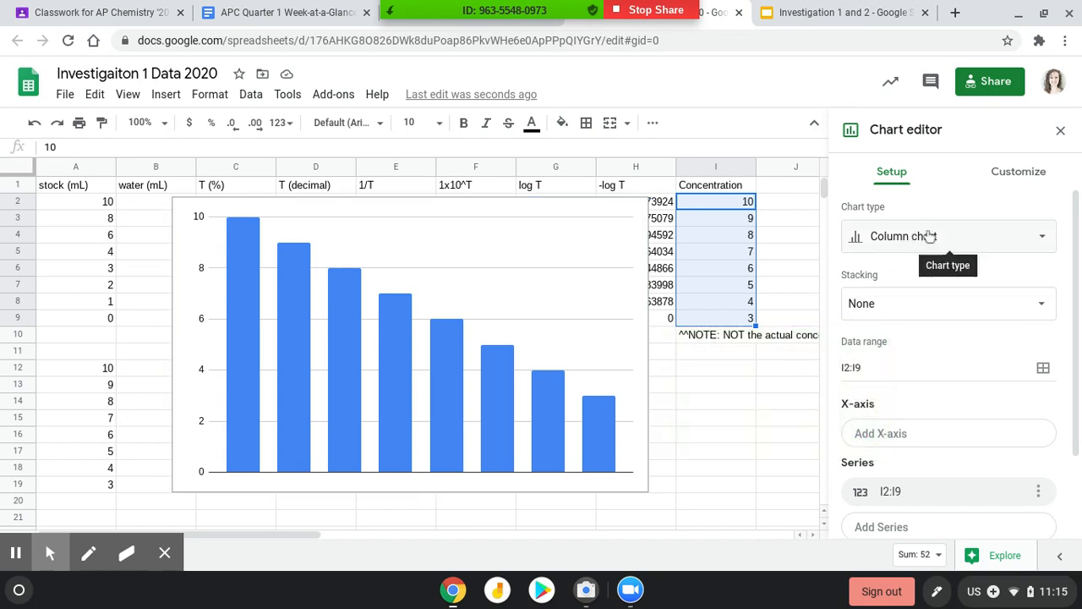
Change the Concentration chart's type from column to scatter chart
left_click(930, 237)
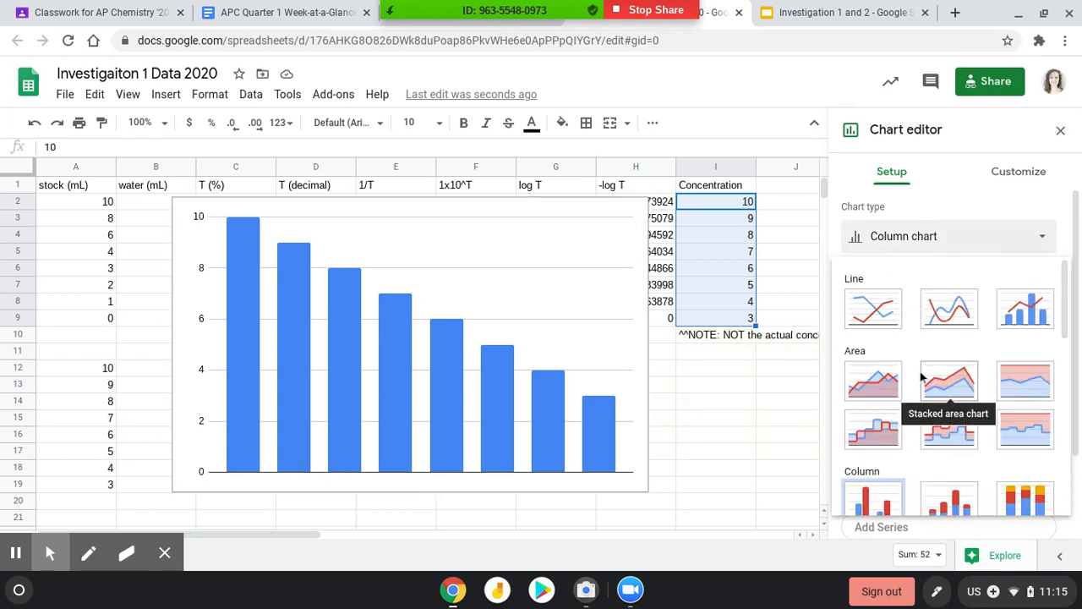
scroll(921, 377, "down", 5)
scroll(922, 377, "down", 3)
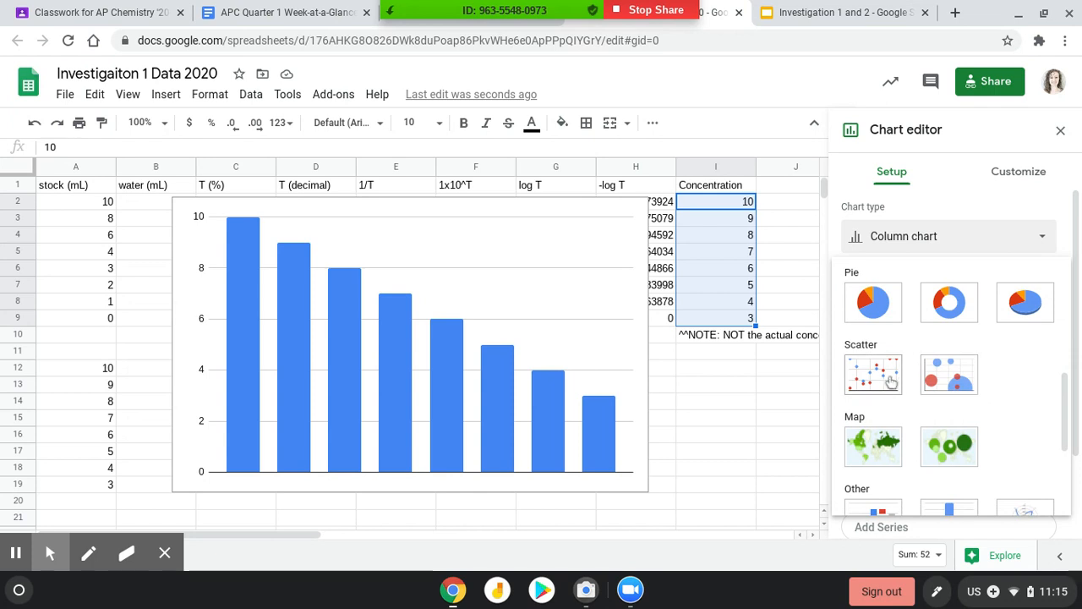
left_click(885, 370)
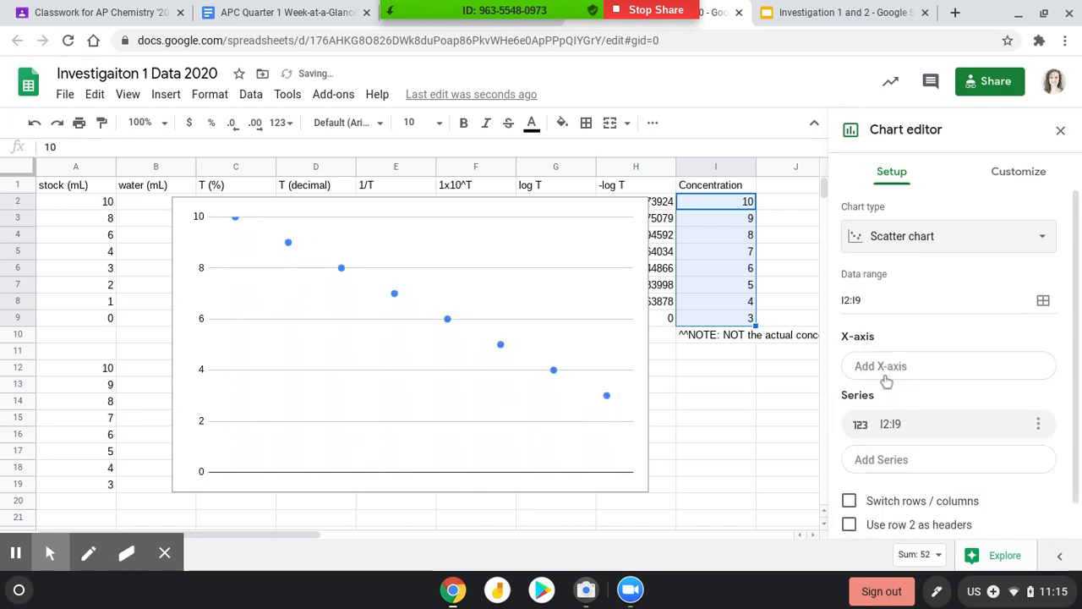
Set the scatter chart's X-axis to the Concentration range I2:I9
scroll(894, 330, "down", 1)
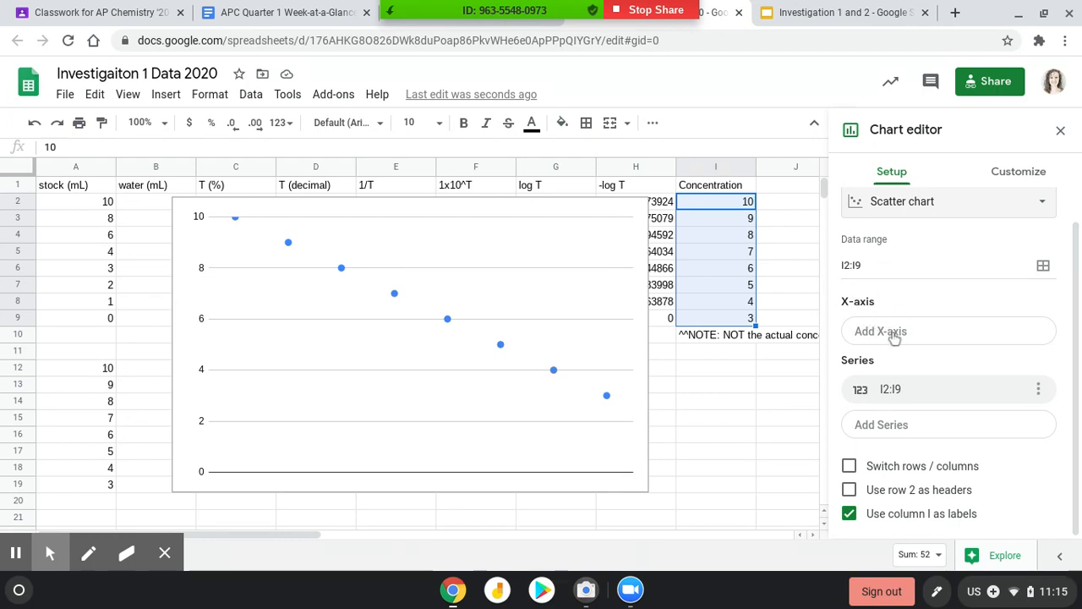
left_click(895, 337)
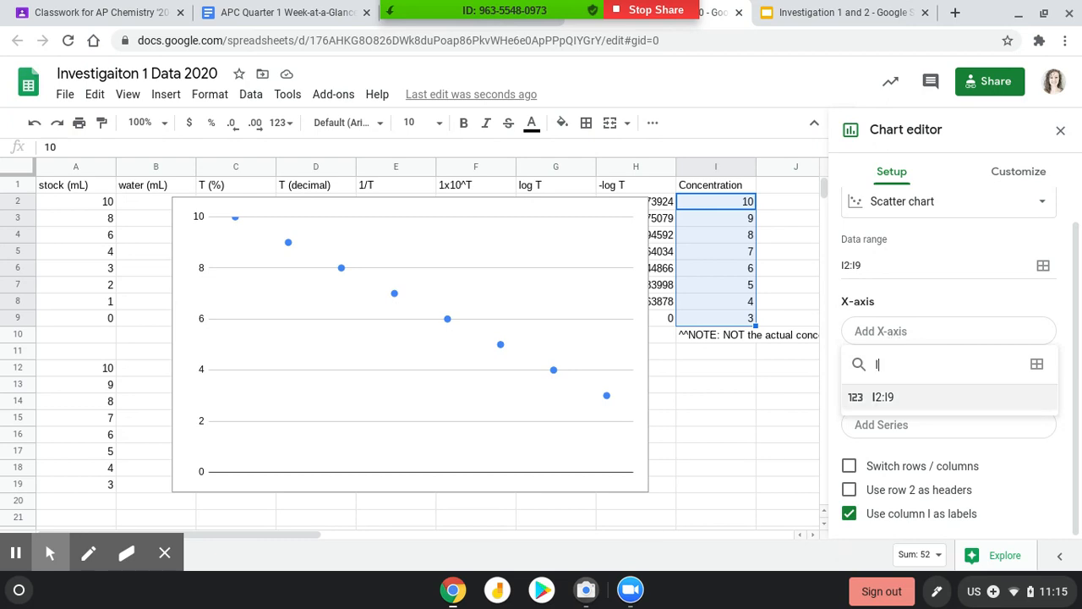
type("I2:I")
left_click(962, 310)
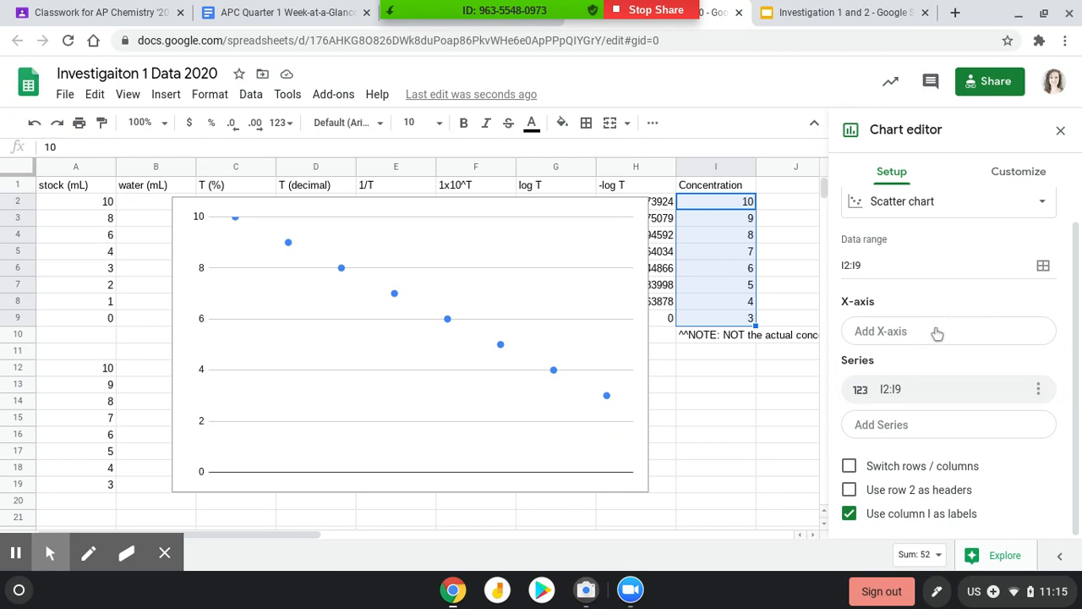
left_click(937, 332)
left_click(901, 405)
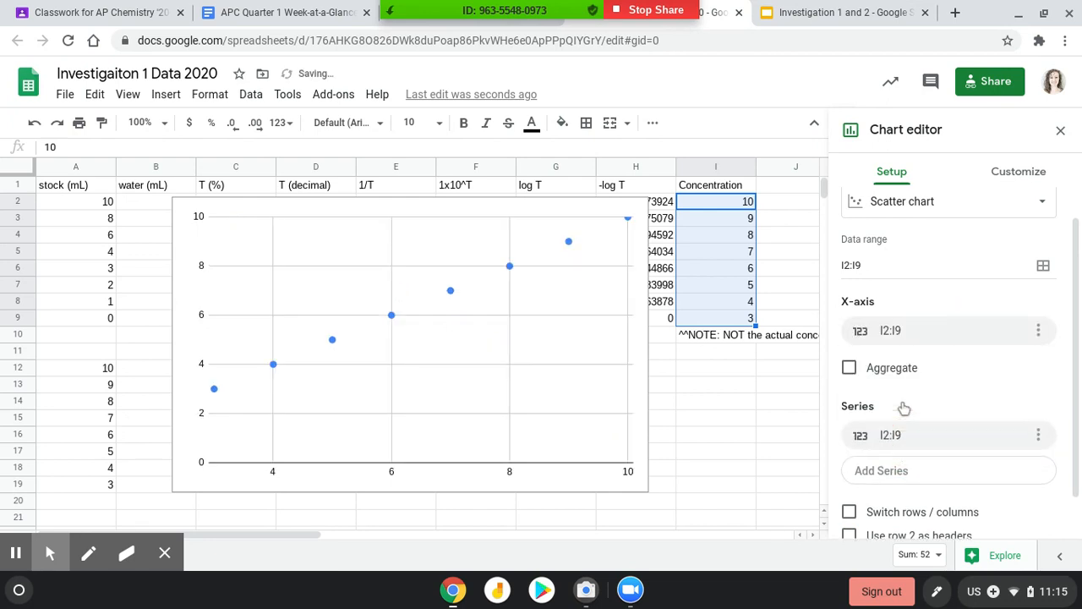
Try to replace the chart's existing I2:I9 series with the range E2:E9
left_click(1039, 438)
left_click(930, 442)
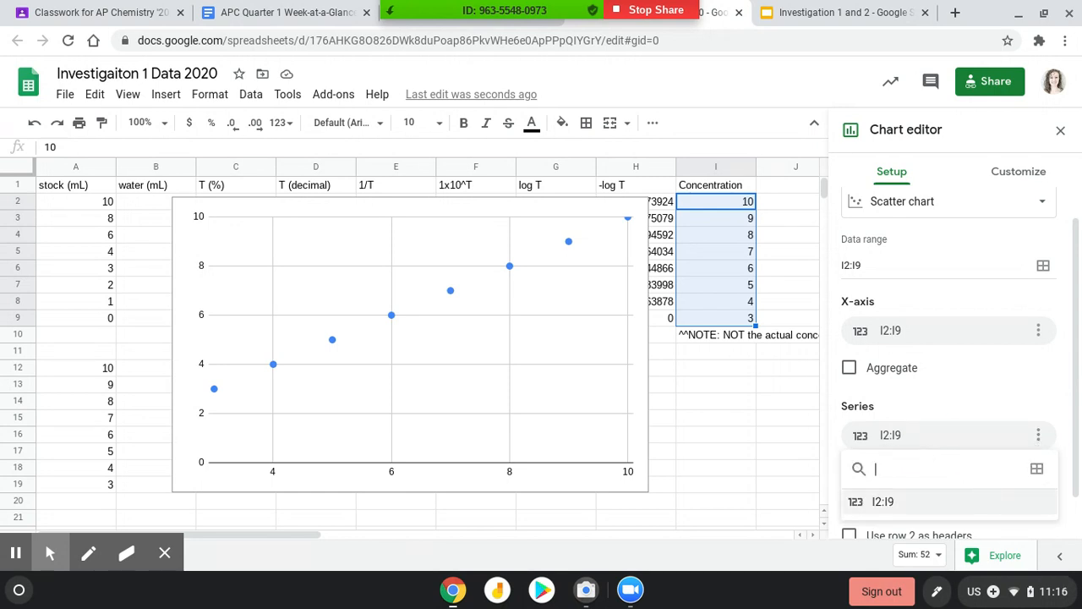
type("E")
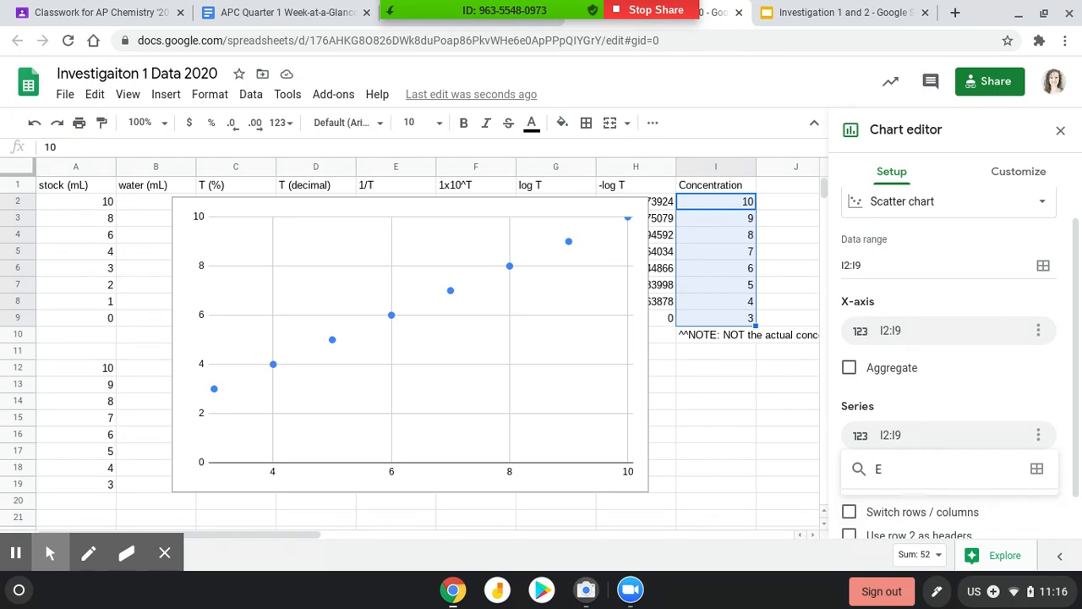
type("2:E9")
left_click(1009, 404)
left_click(1038, 435)
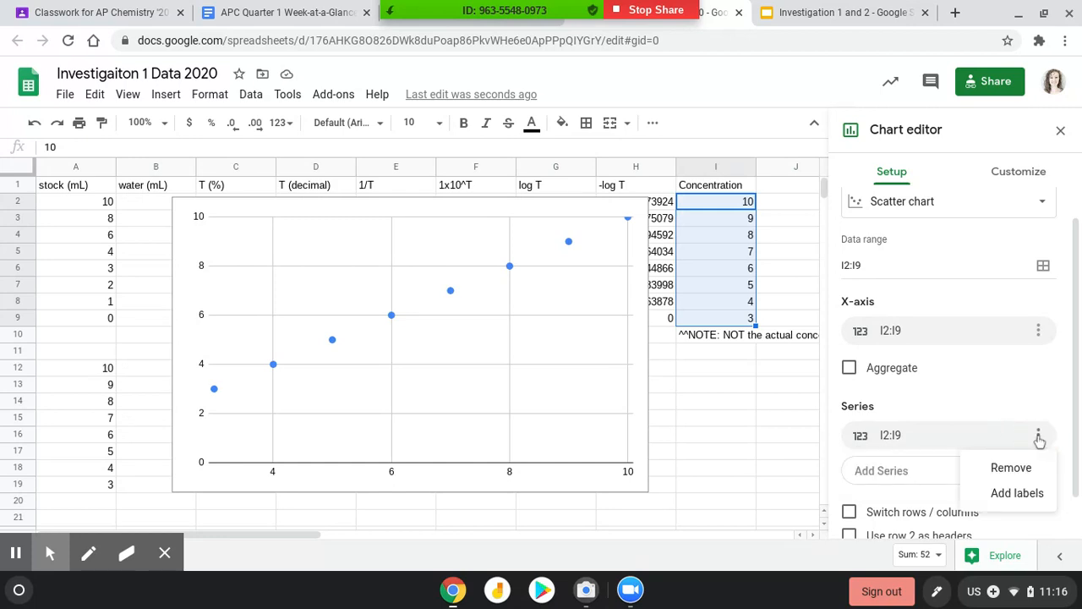
Remove the I2:I9 series from the scatter chart and add the 1/T range E2:E9 as its series
left_click(1021, 468)
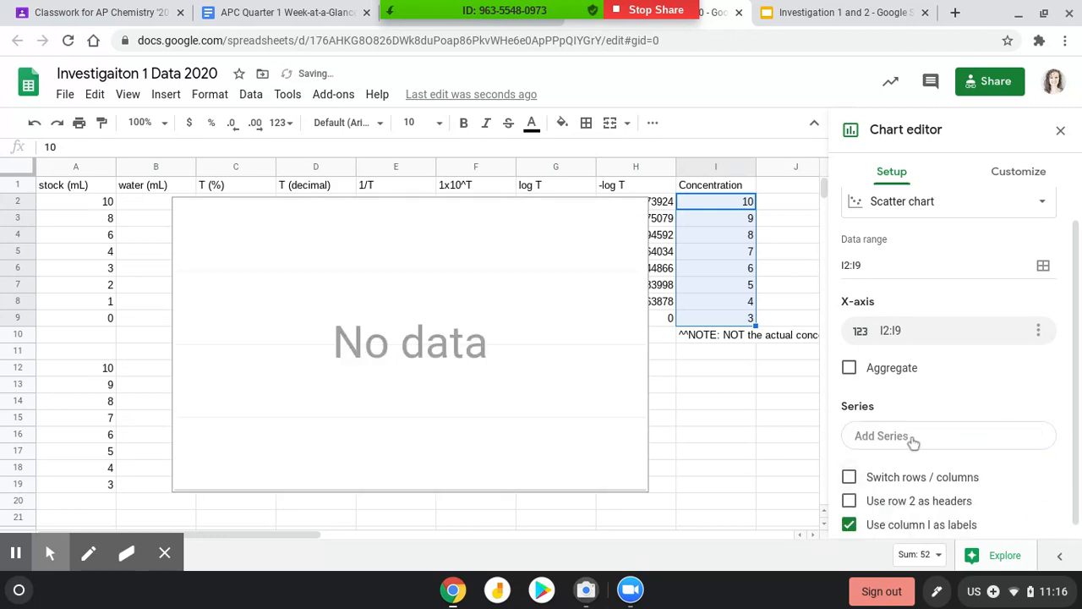
left_click(910, 437)
type("E")
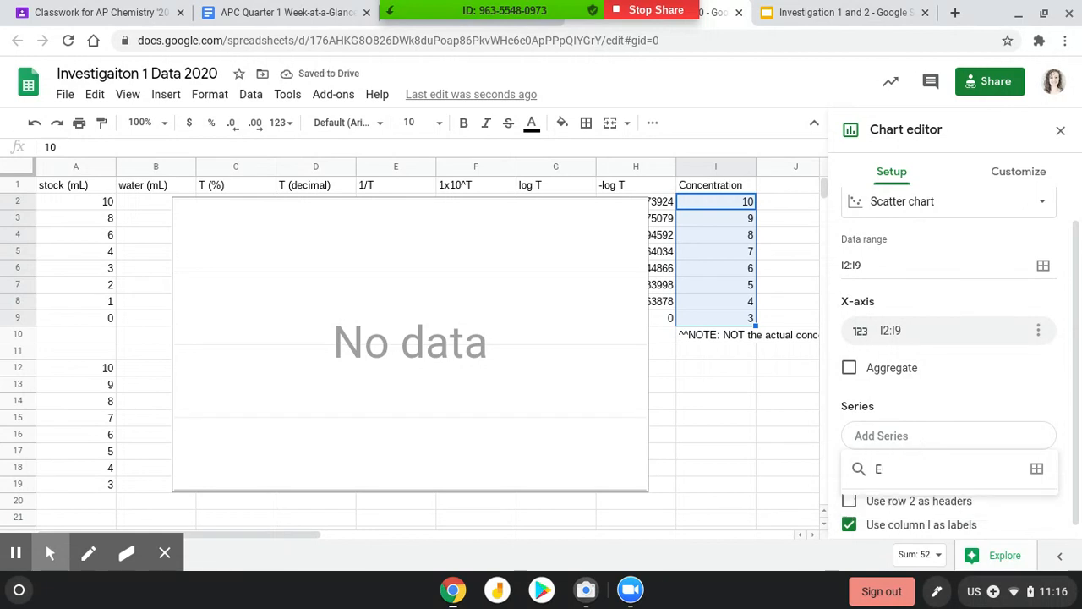
type("2:E9")
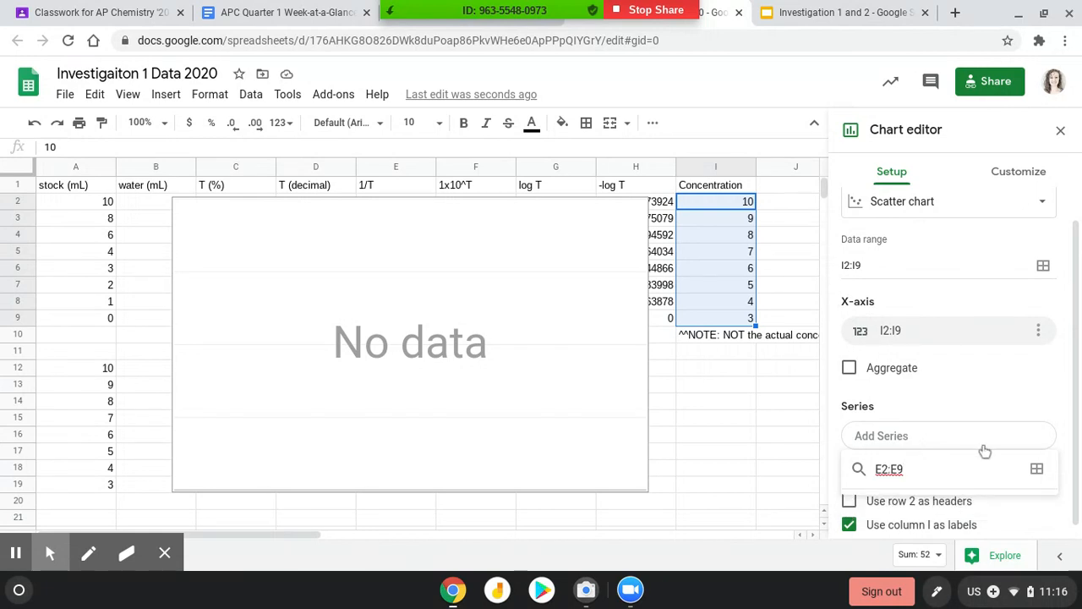
left_click(1037, 469)
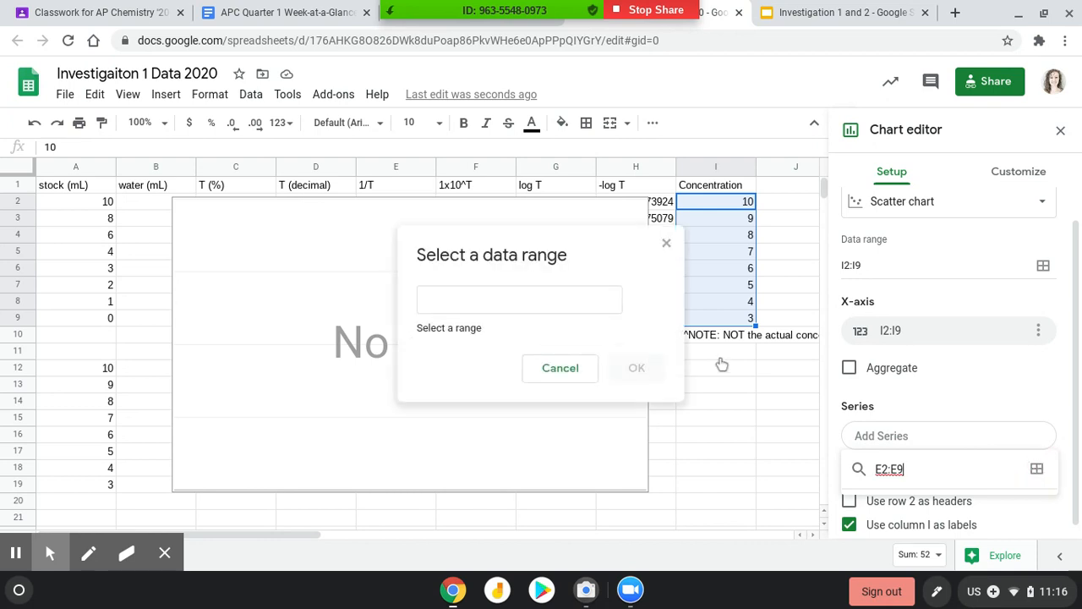
left_click(445, 300)
type("E2")
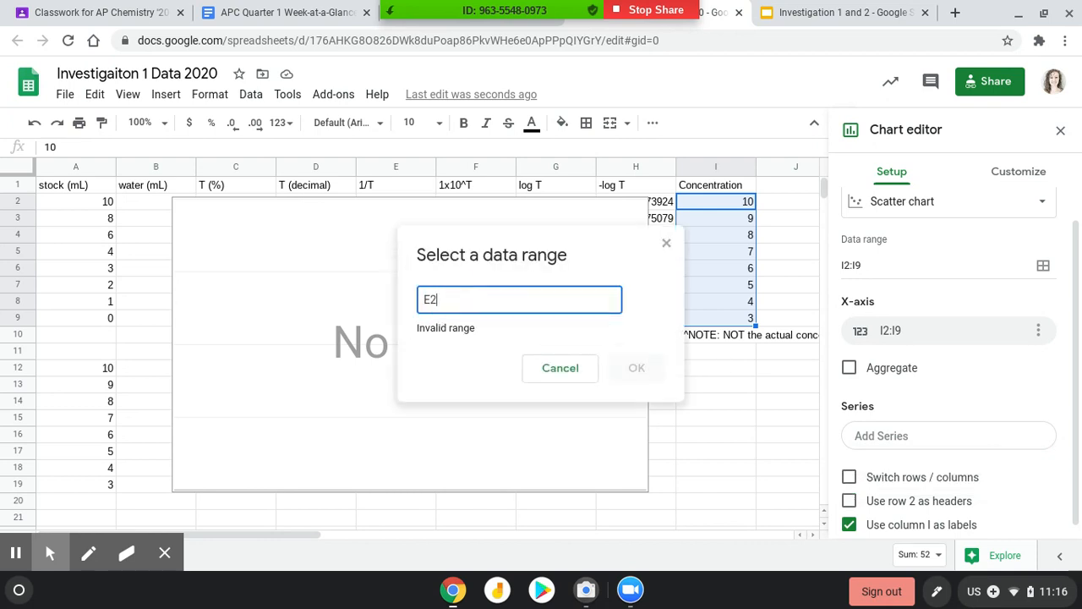
type(":E9")
left_click(640, 352)
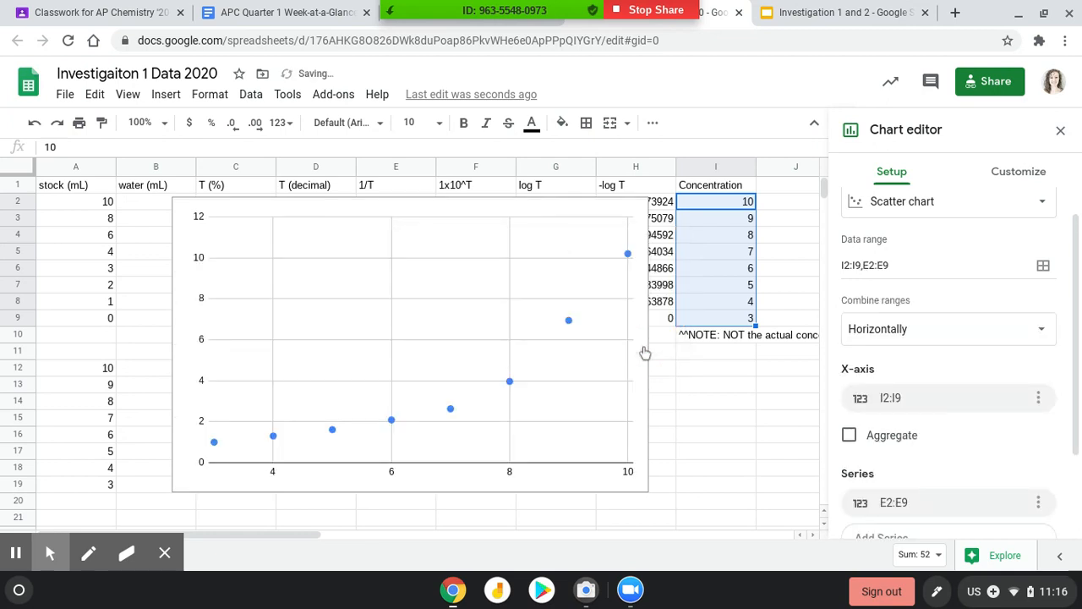
Set the scatter chart's title to "Concentration vs. 1/T for Blue Dye #1"
scroll(953, 471, "down", 1)
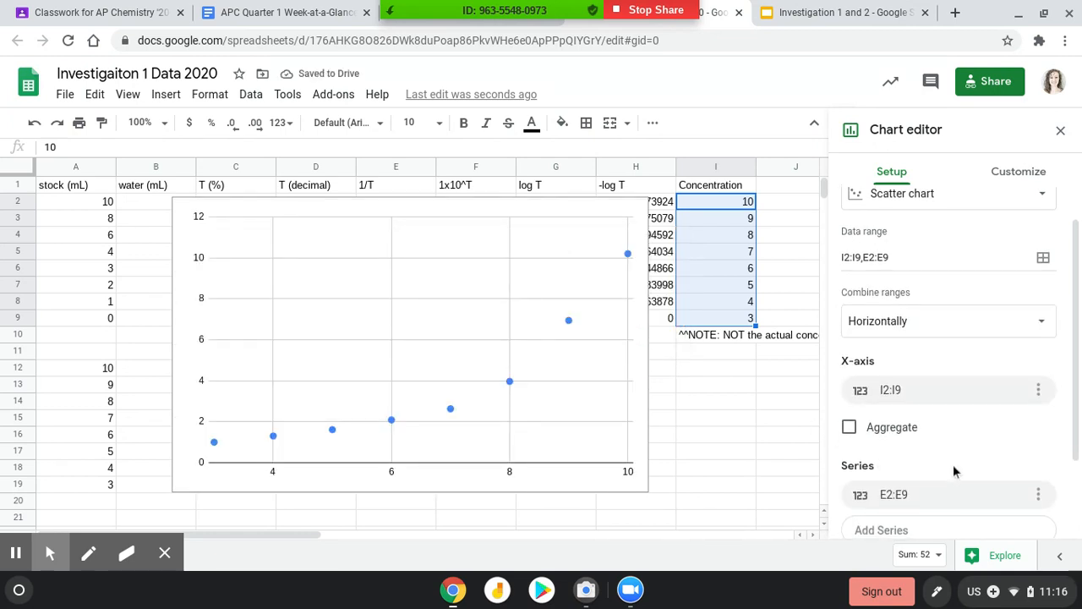
scroll(953, 471, "down", 3)
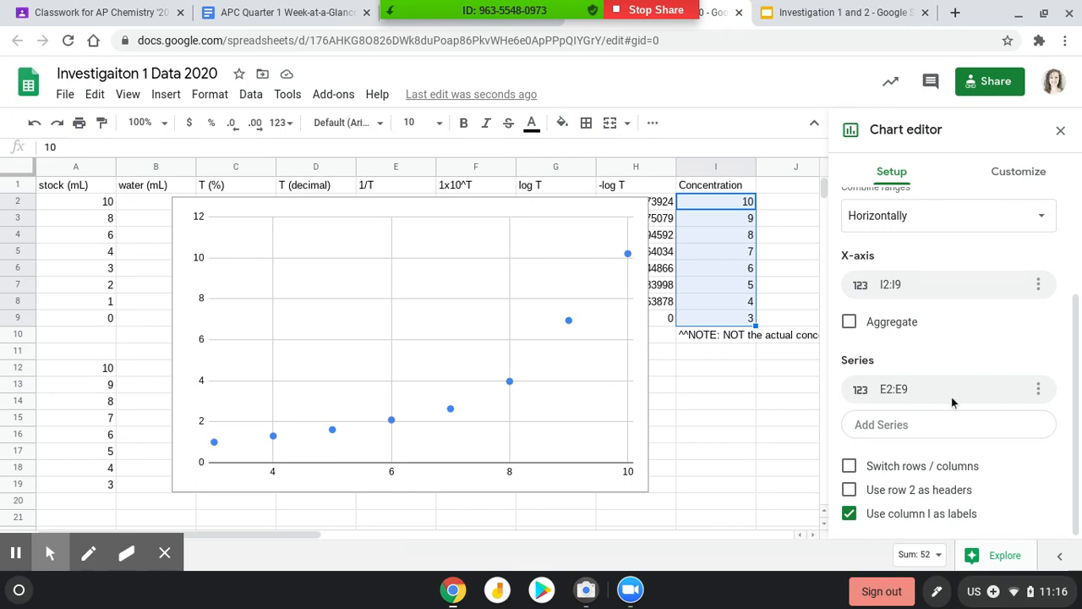
scroll(952, 402, "up", 3)
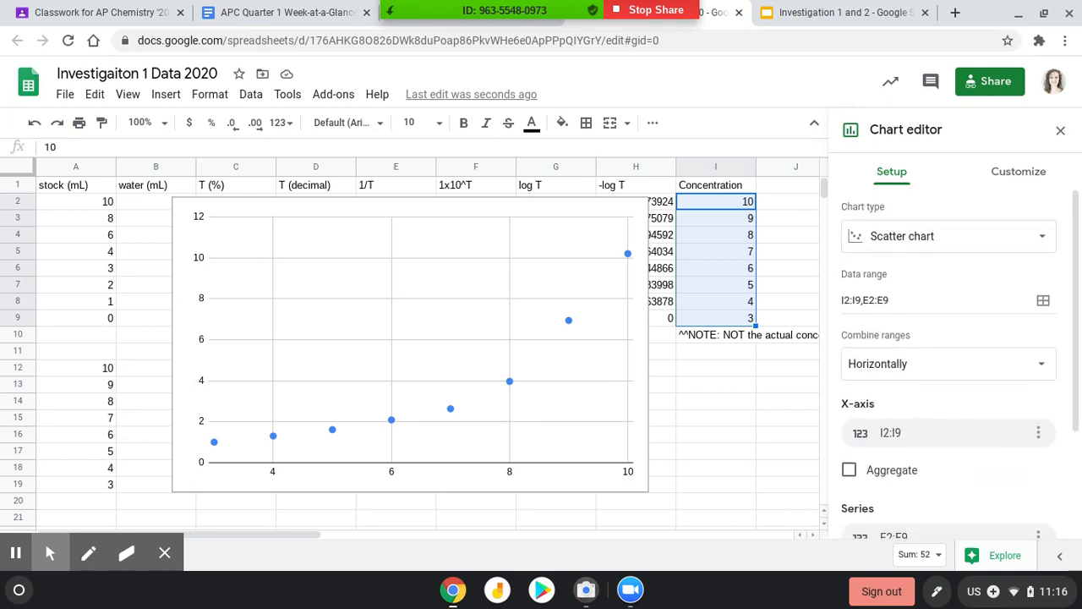
left_click(1025, 179)
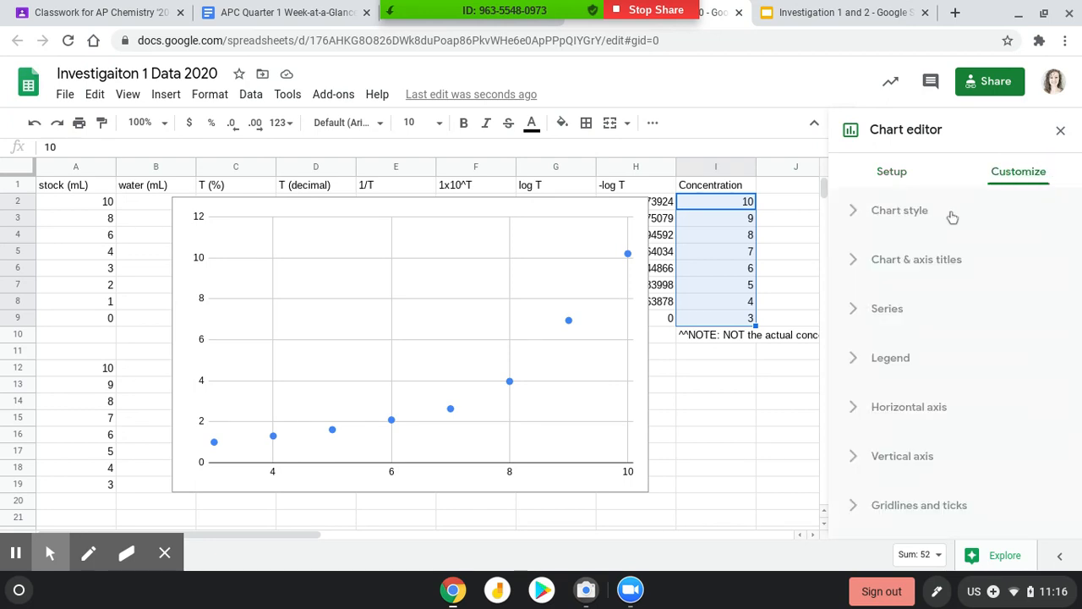
left_click(907, 262)
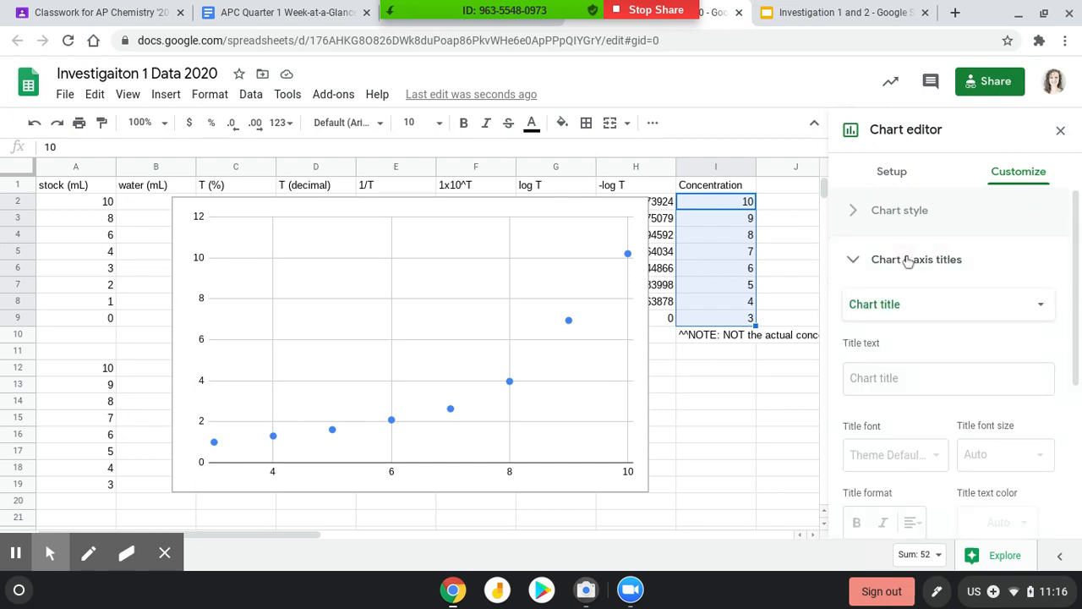
left_click(903, 380)
type("Concent")
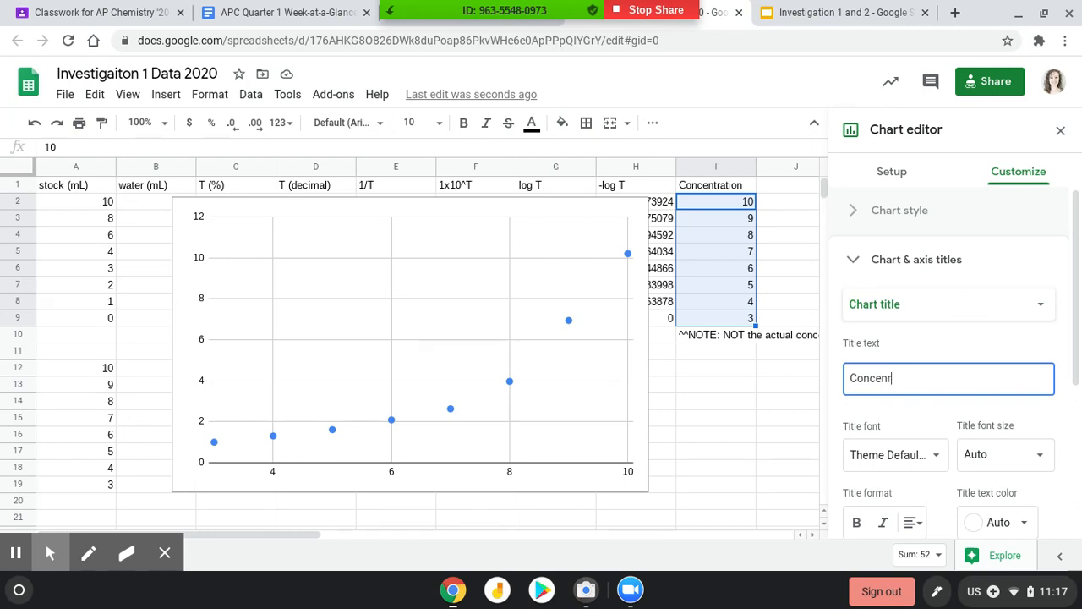
key("BackSpace")
type("ntration vs. 1")
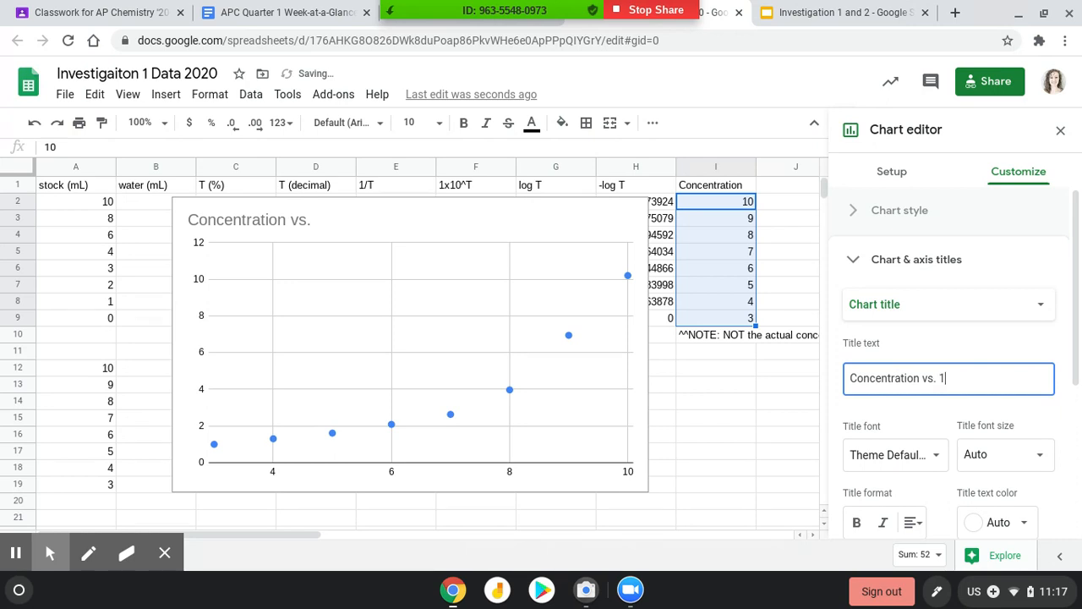
type("/T for Blue Dye #1")
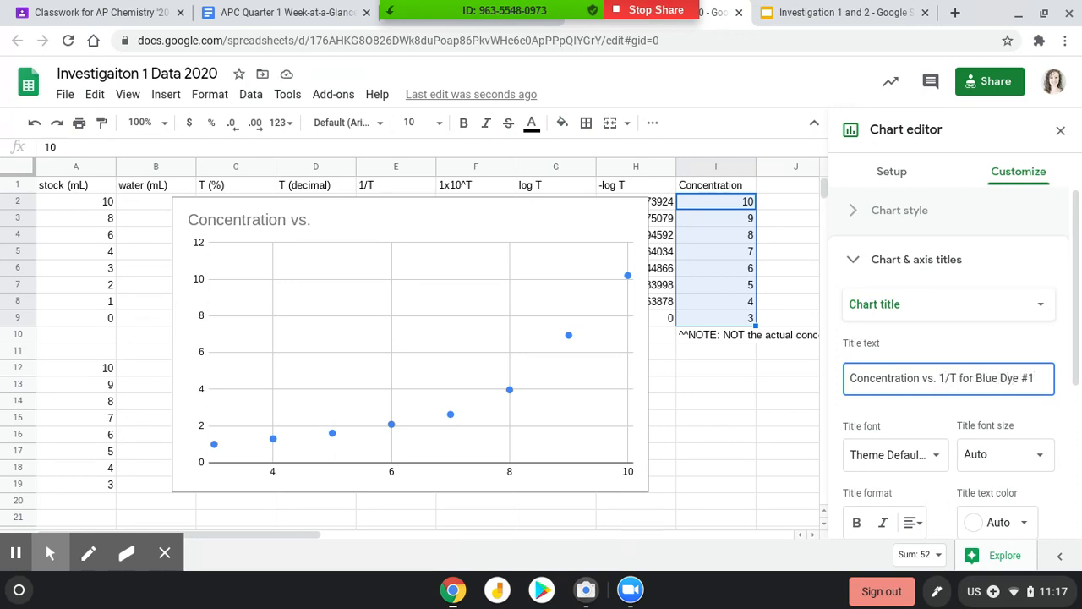
left_click(904, 358)
Set the chart's horizontal axis title to "concentration (M)"
scroll(904, 359, "down", 1)
scroll(904, 353, "down", 3)
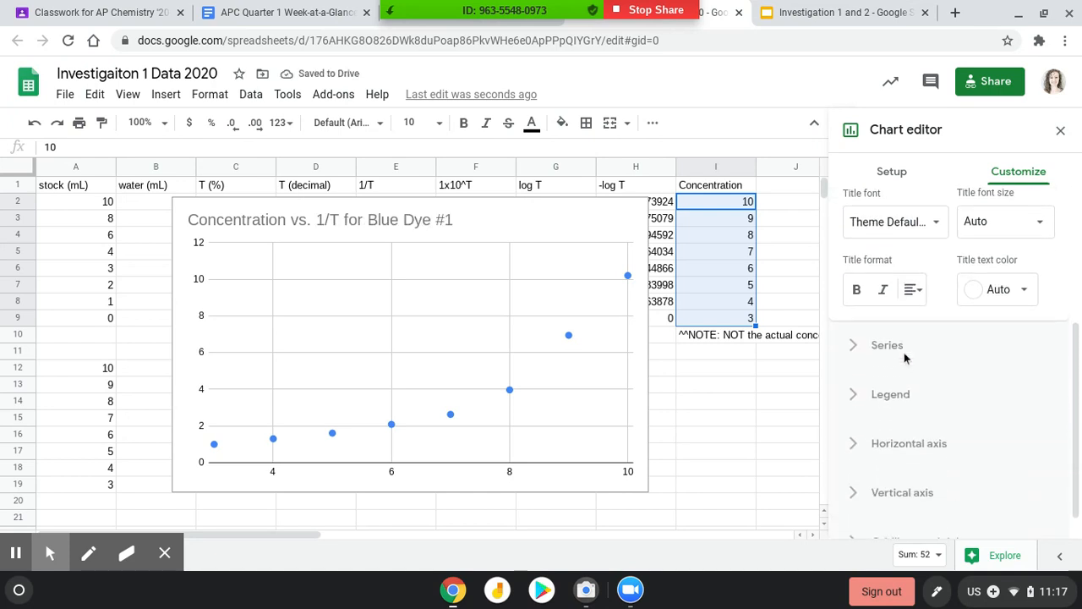
scroll(903, 352, "up", 2)
scroll(926, 304, "up", 2)
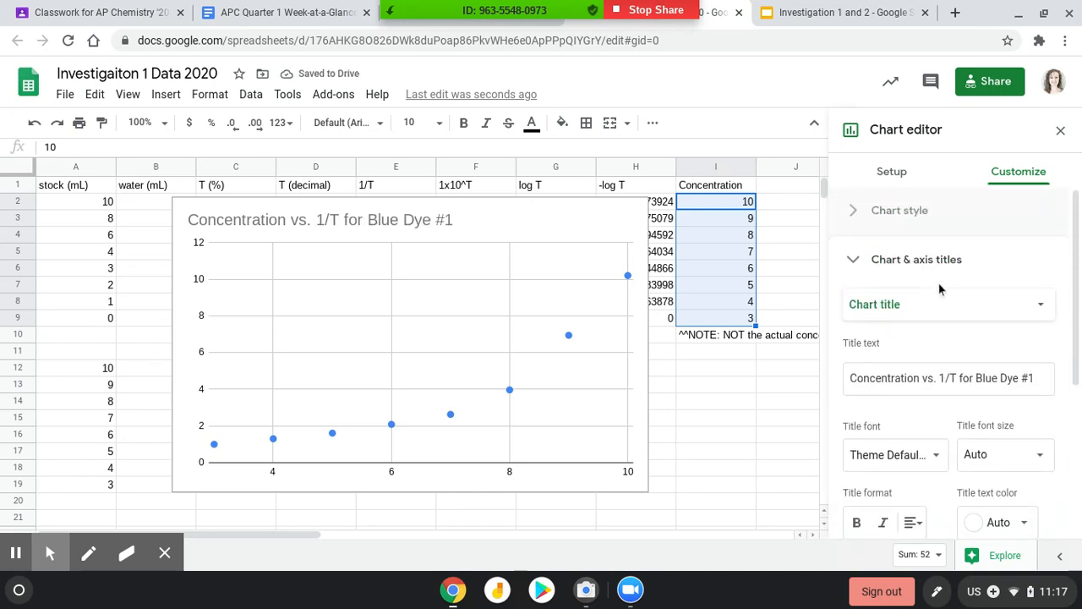
left_click(944, 309)
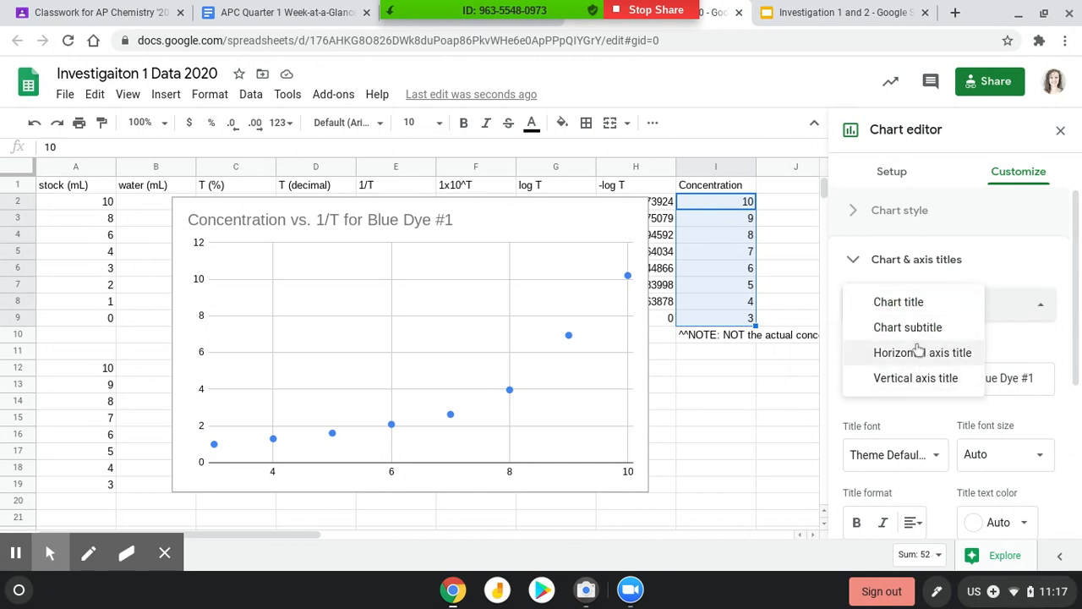
left_click(1002, 315)
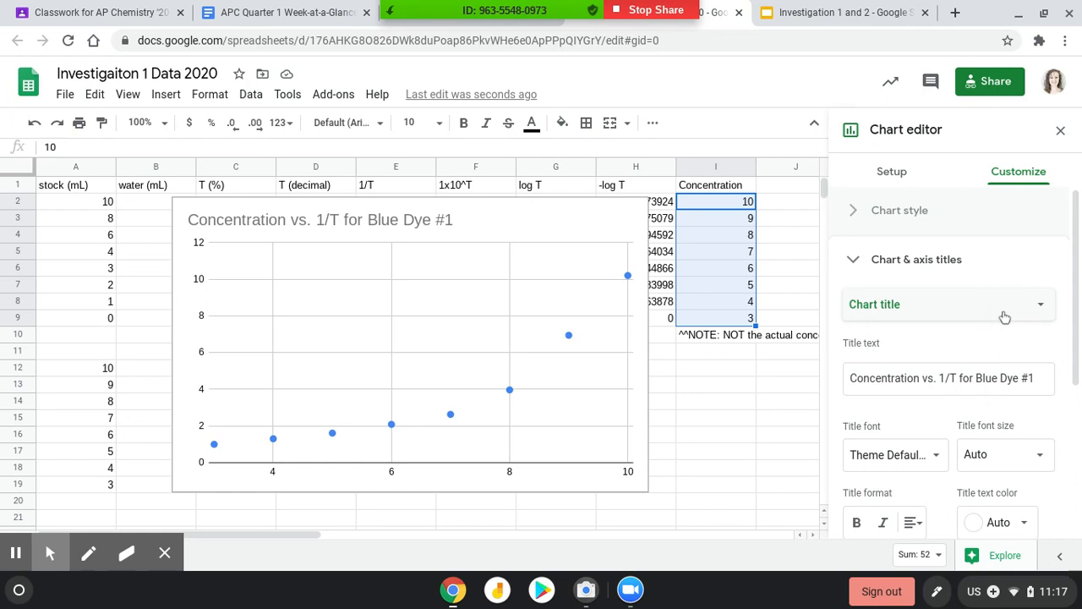
left_click(1005, 317)
left_click(949, 362)
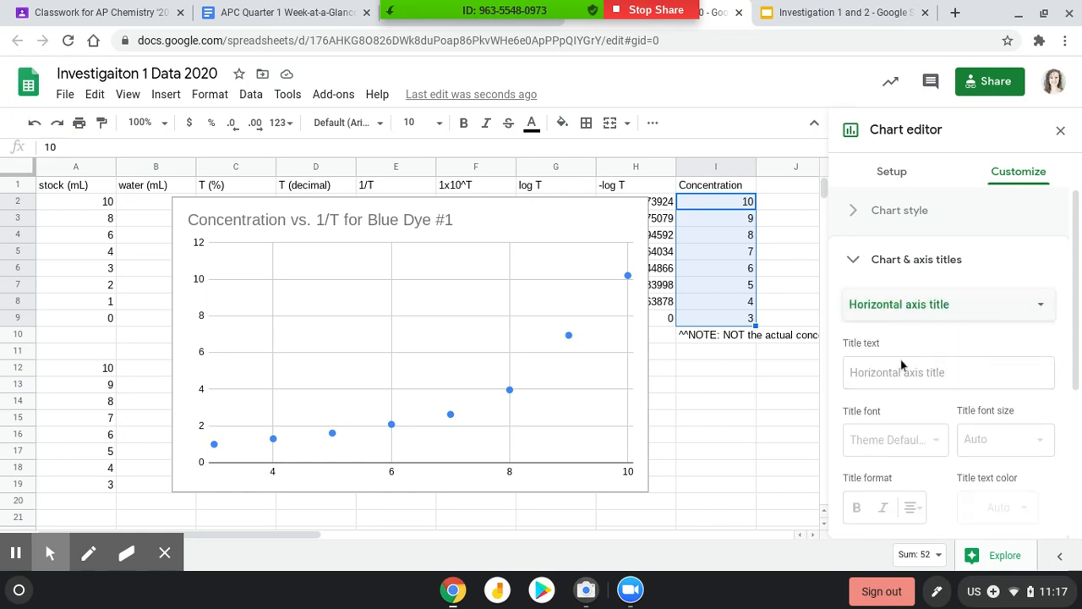
left_click(874, 370)
type("concentration (M)")
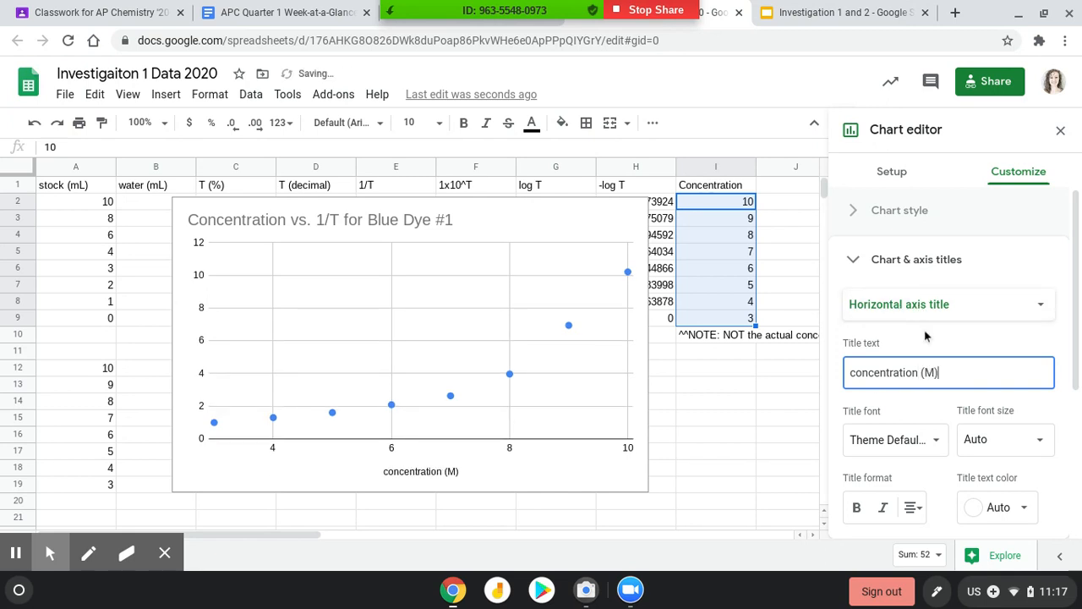
Set the chart's vertical axis title to "1/T (inverse of transmittance)"
left_click(957, 315)
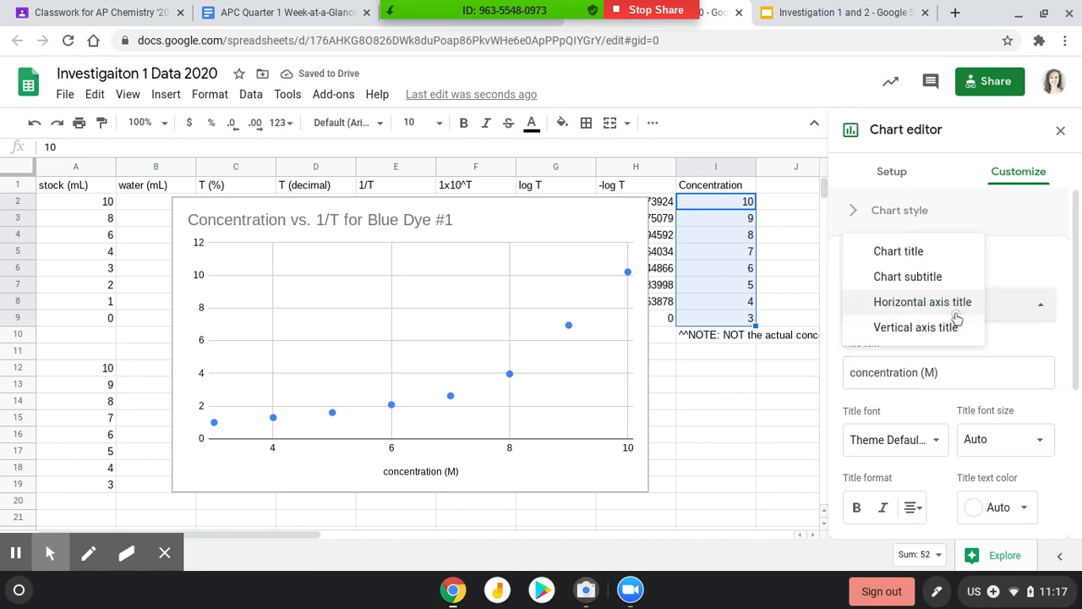
left_click(946, 328)
left_click(896, 366)
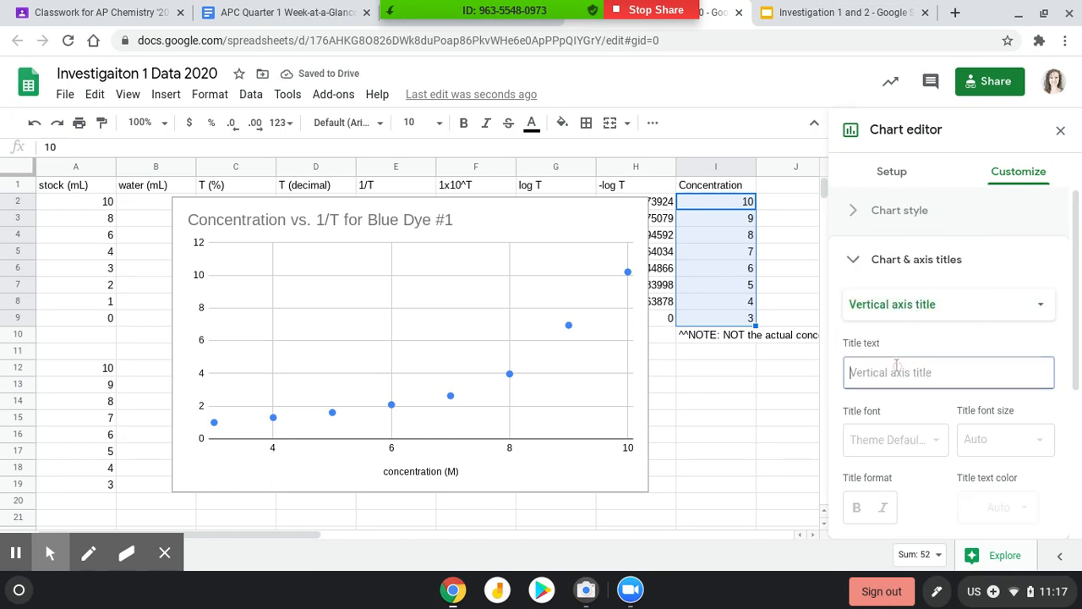
type("Conc")
key("BackSpace")
key("BackSpace")
key("BackSpace")
key("BackSpace")
type("1")
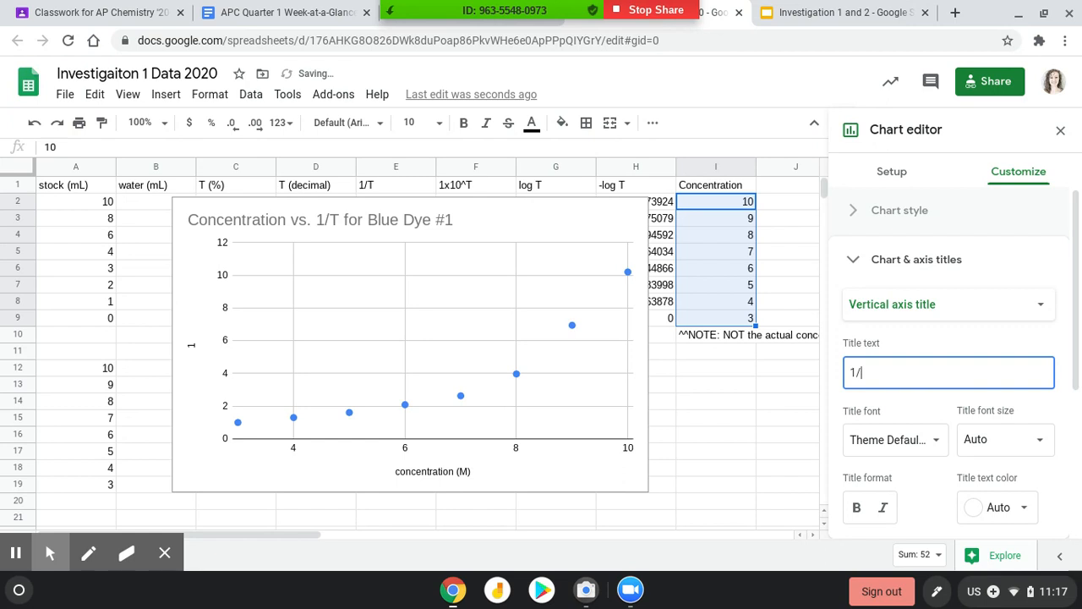
type("/T (inverse of transmittance)")
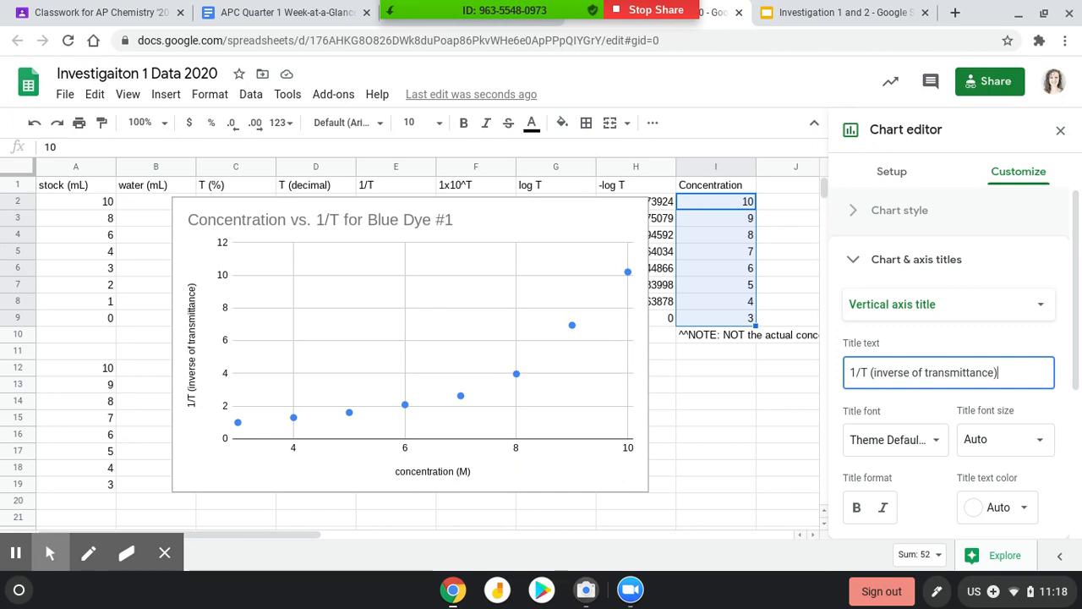
scroll(406, 339, "down", 1)
scroll(548, 406, "up", 1)
Move the Concentration vs. 1/T chart down so it sits below the data table
left_click(480, 210)
left_click(441, 283)
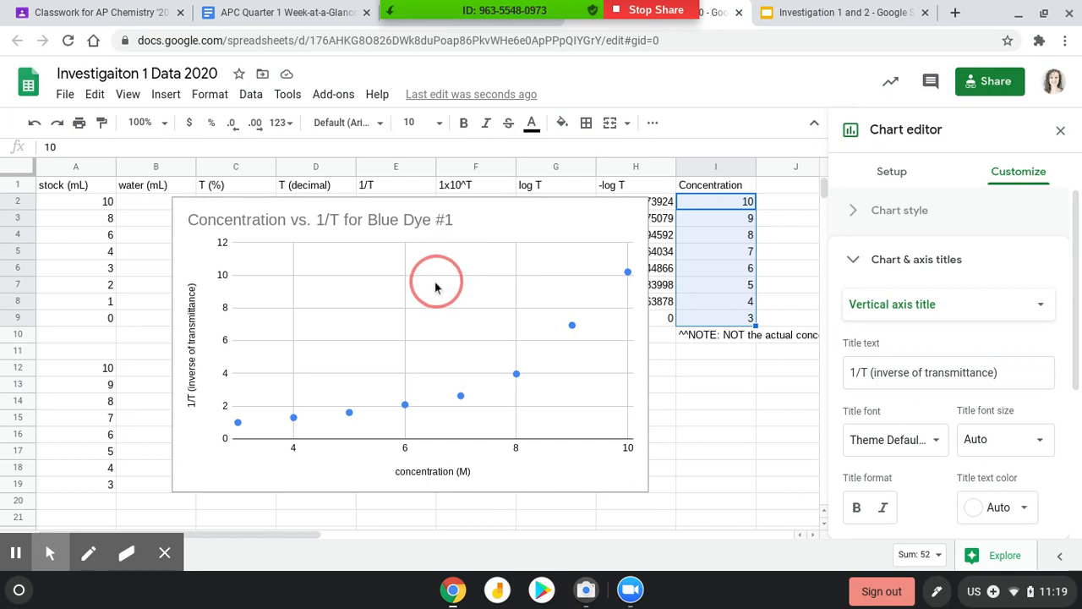
left_click_drag(368, 258, 404, 403)
Delete the leftover numbers below the table in column A, clearing A11:A19
scroll(87, 373, "down", 2)
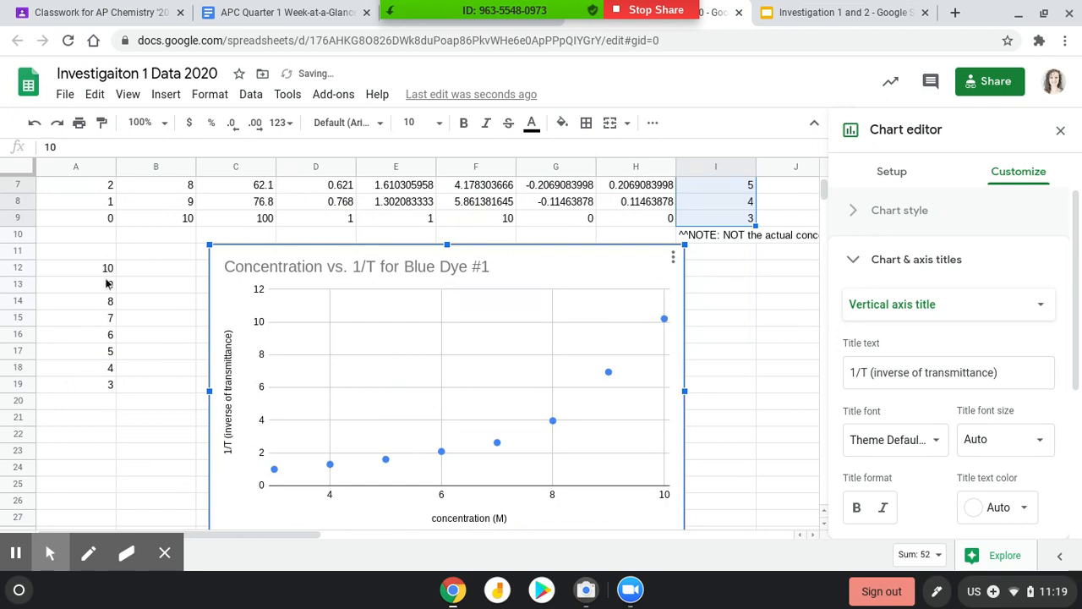
key("Escape")
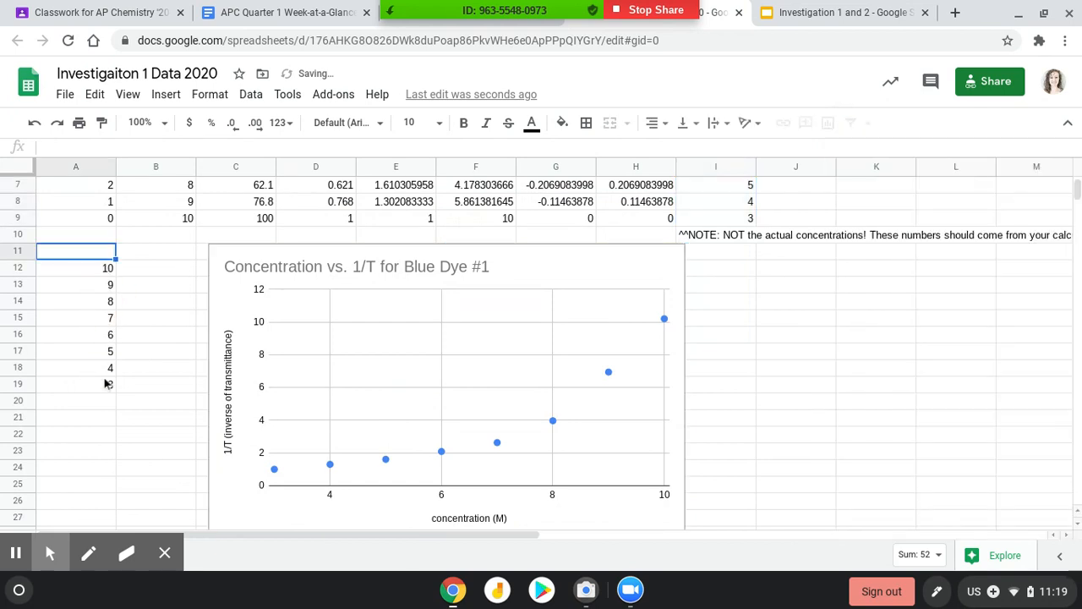
left_click(106, 387, "shift")
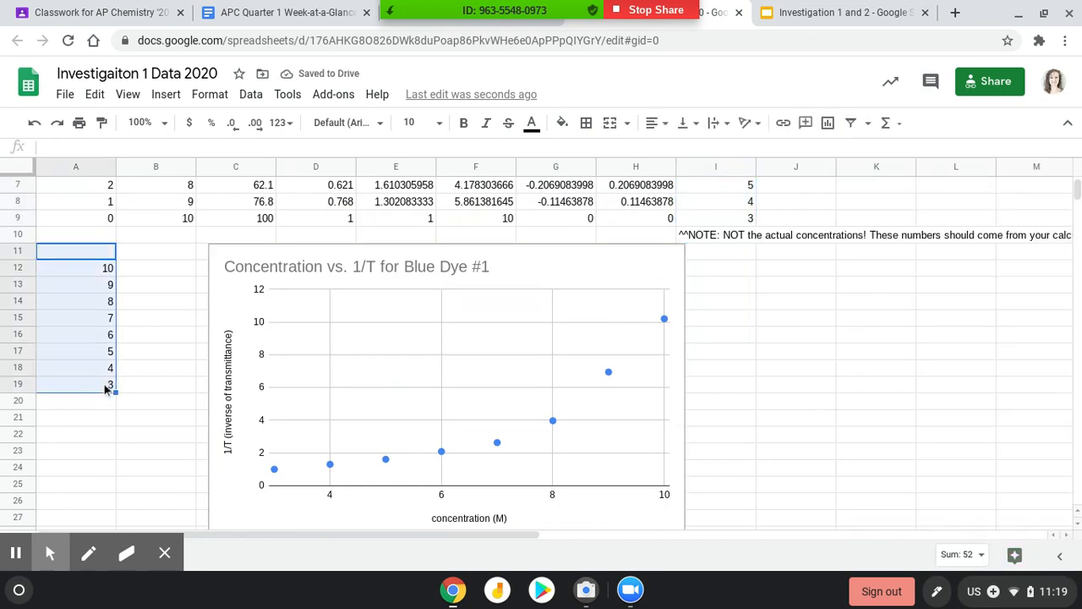
key("Delete")
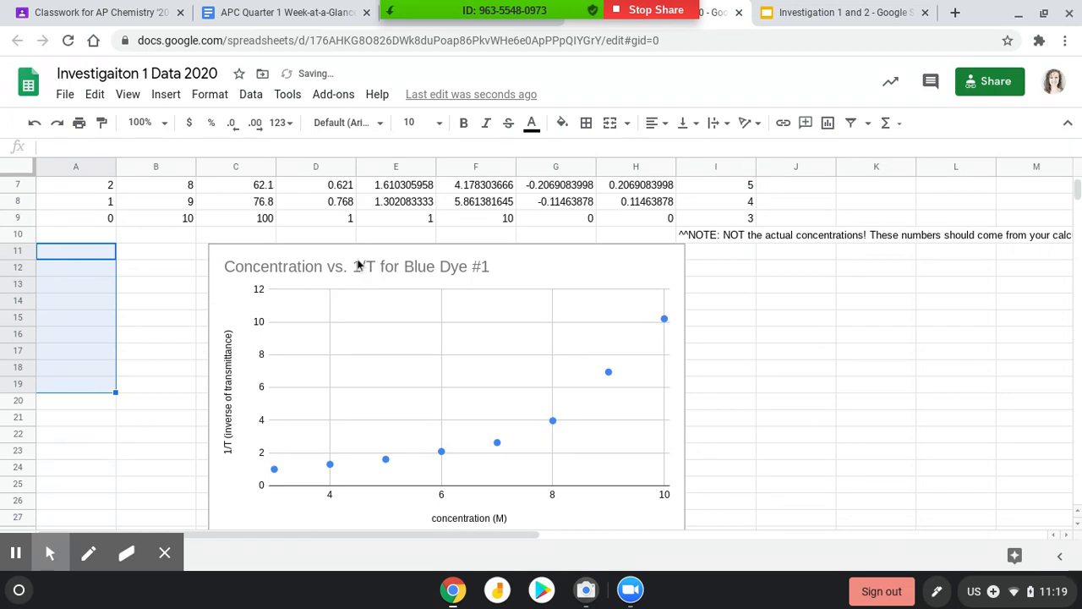
Move the Concentration vs. 1/T chart over the emptied cells, starting in column A around row 11
left_click(238, 282)
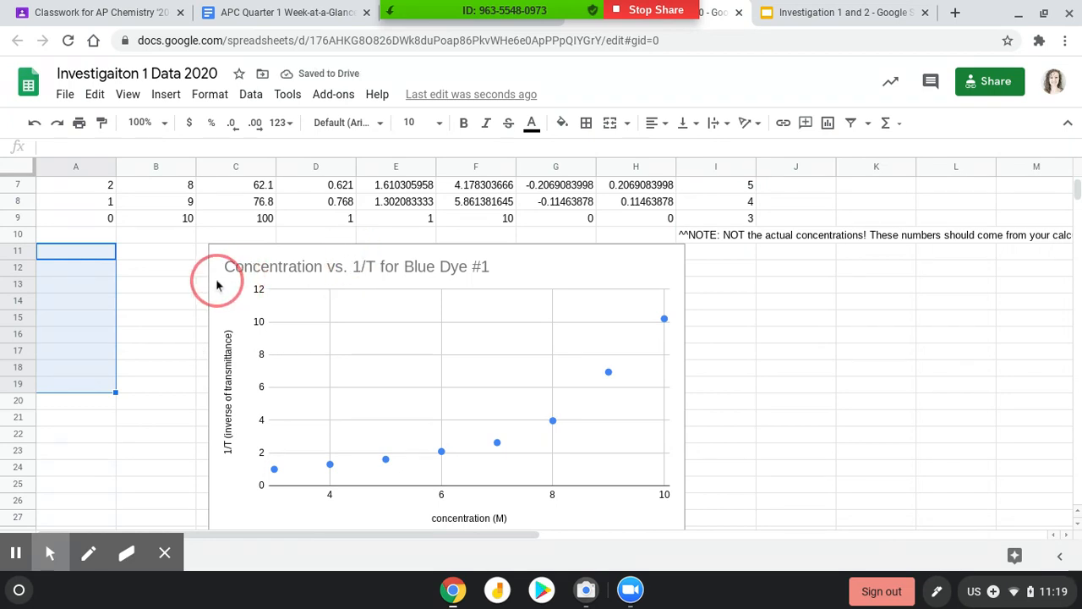
left_click(227, 267)
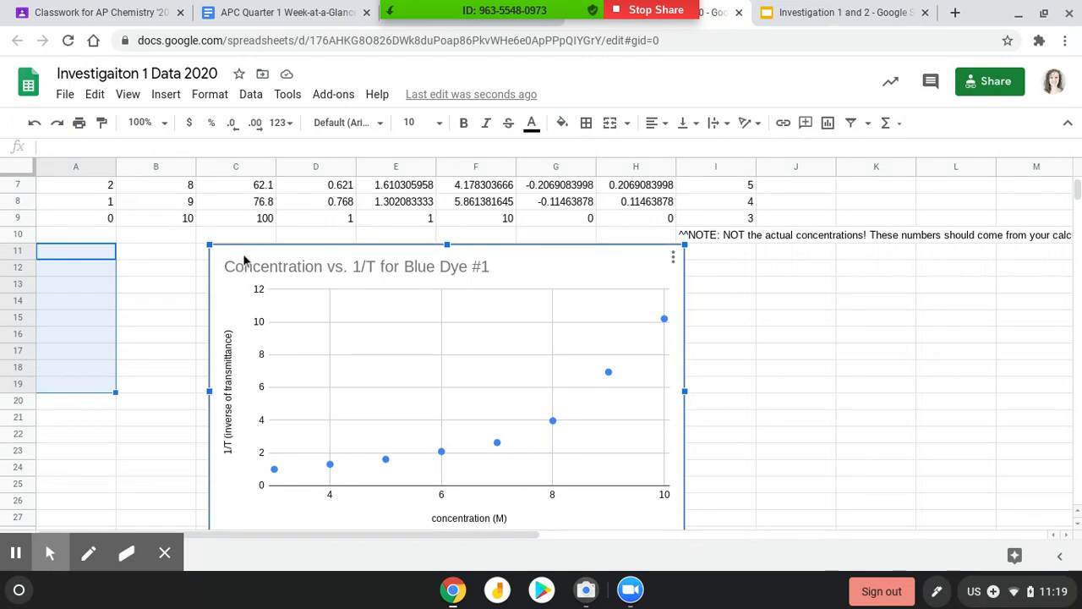
left_click_drag(244, 260, 52, 274)
left_click(623, 354)
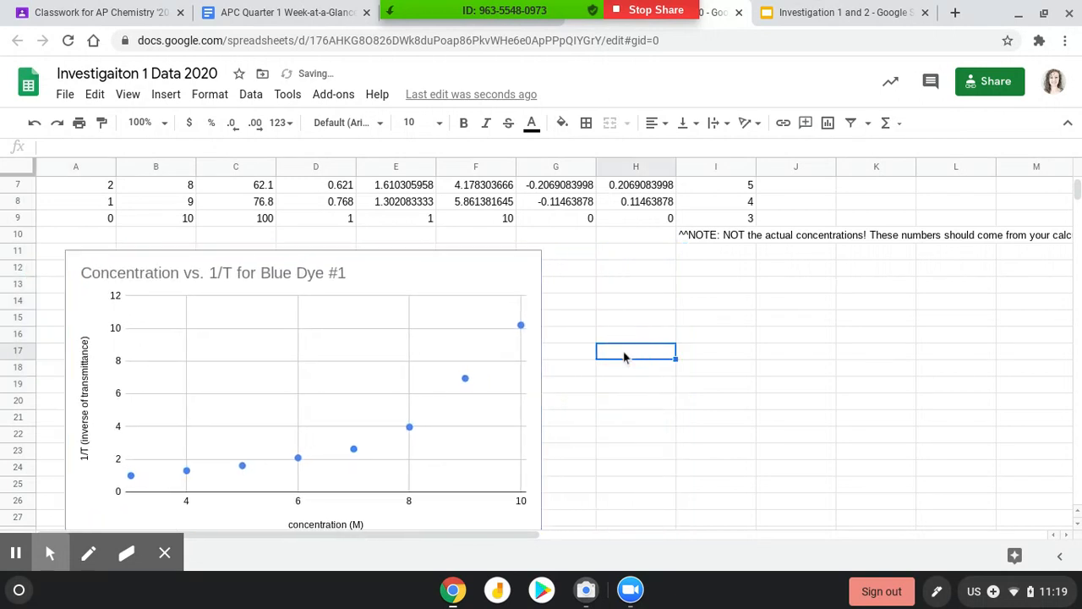
Insert a new chart from the 1x10^T values in F2:F9
scroll(624, 355, "down", 1)
scroll(623, 357, "down", 1)
scroll(623, 357, "up", 5)
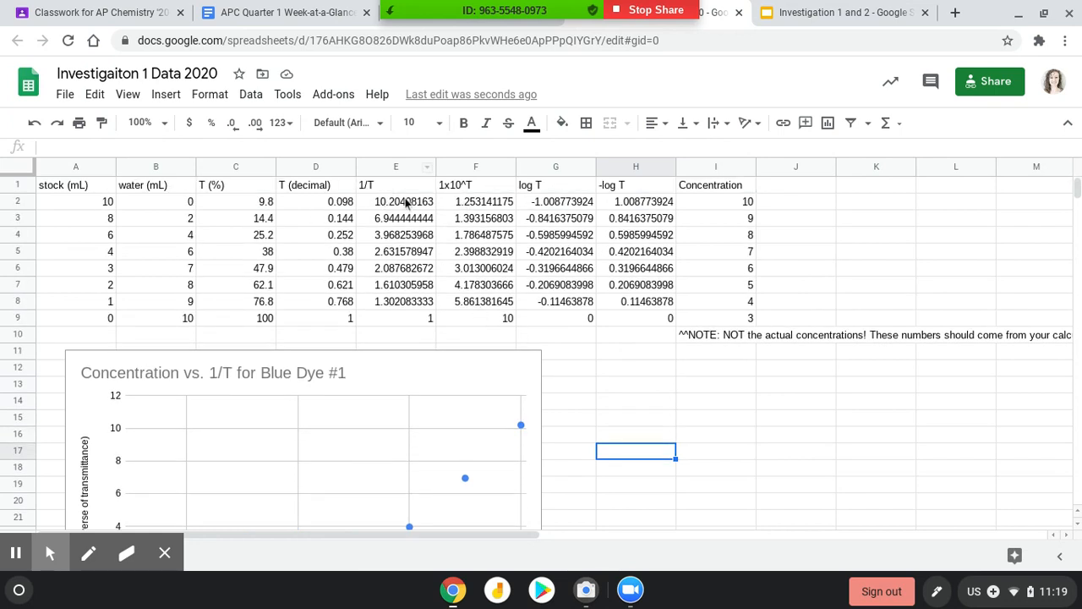
left_click(461, 205)
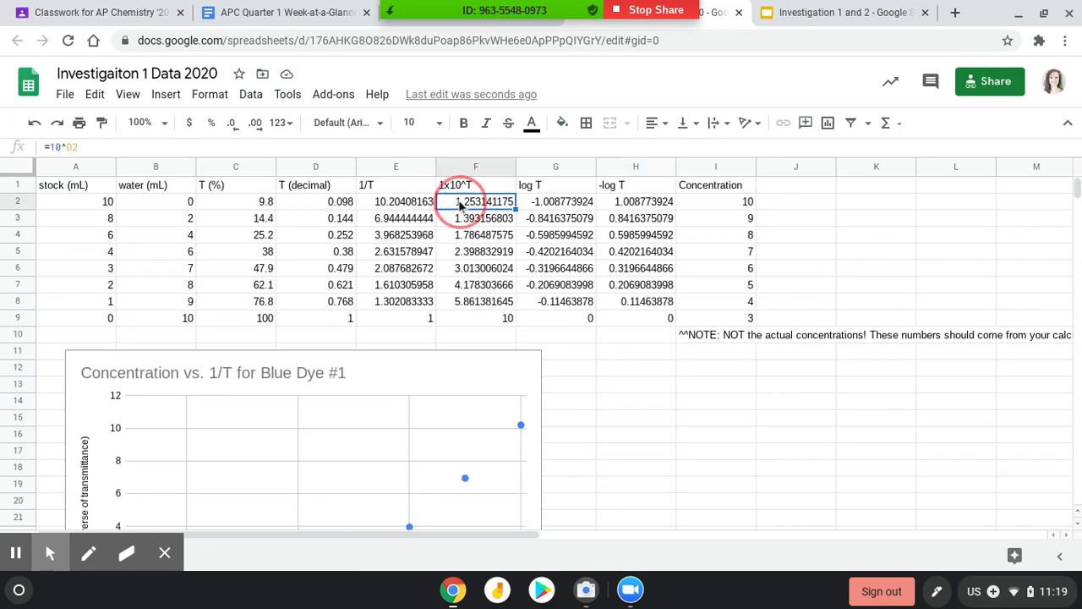
left_click(472, 322, "shift")
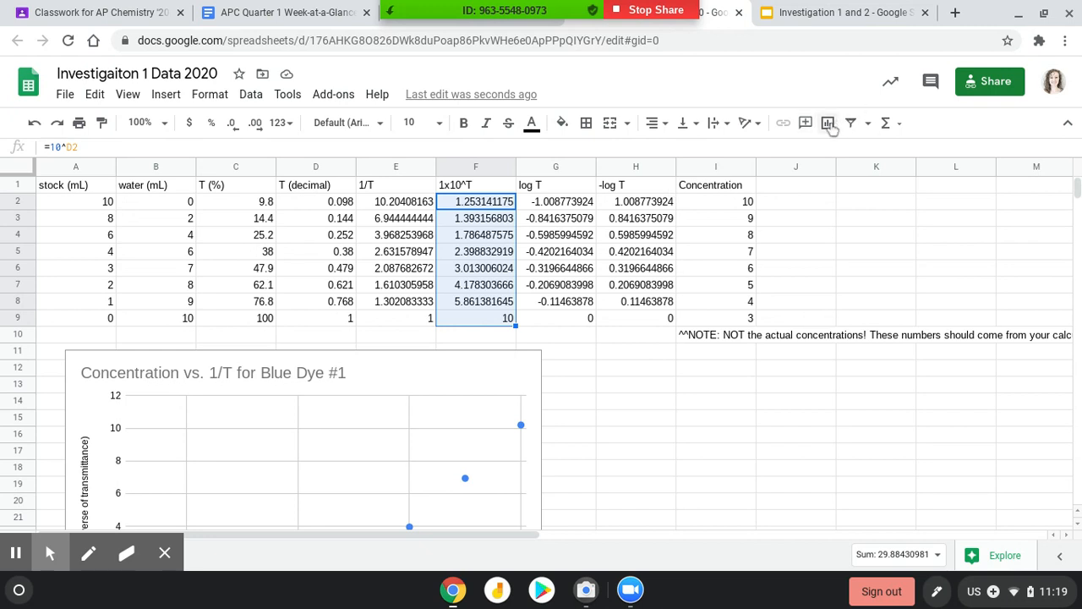
left_click(828, 123)
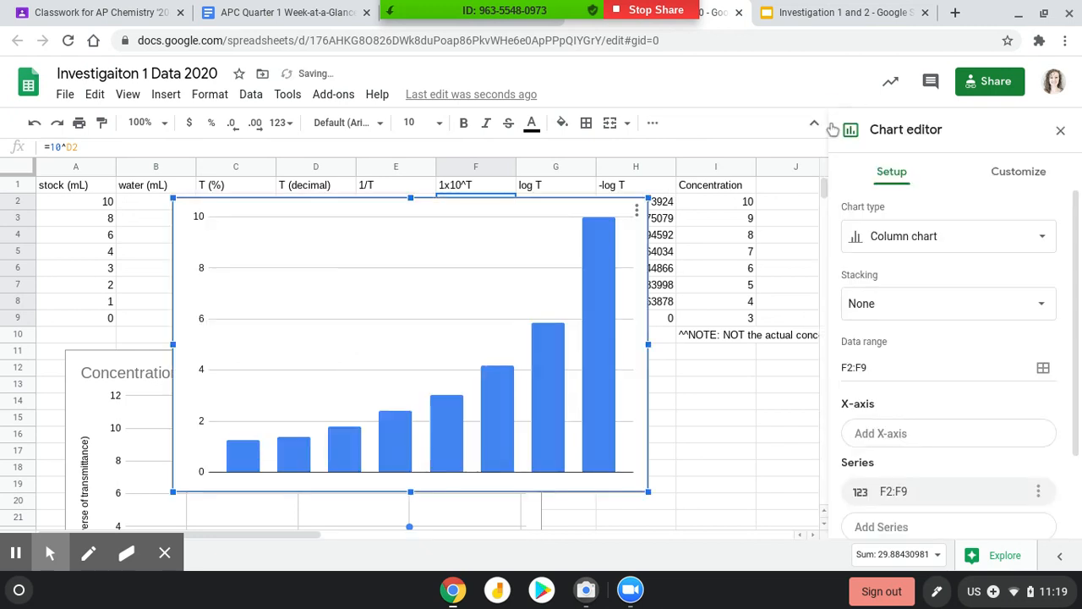
Change the new 1x10^T chart's type to scatter chart
left_click(899, 236)
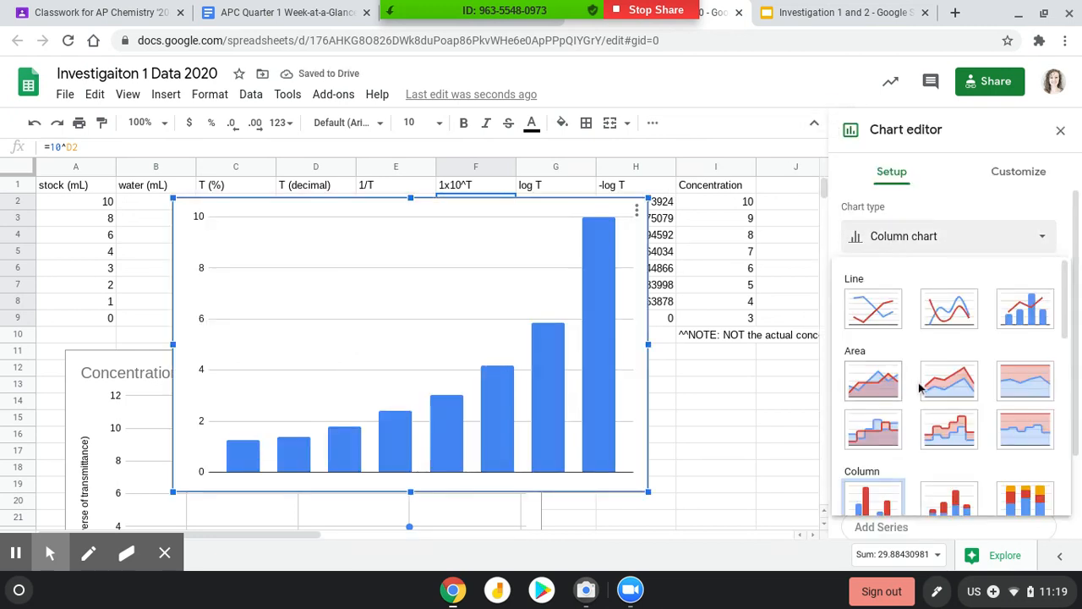
scroll(906, 369, "down", 5)
left_click(886, 362)
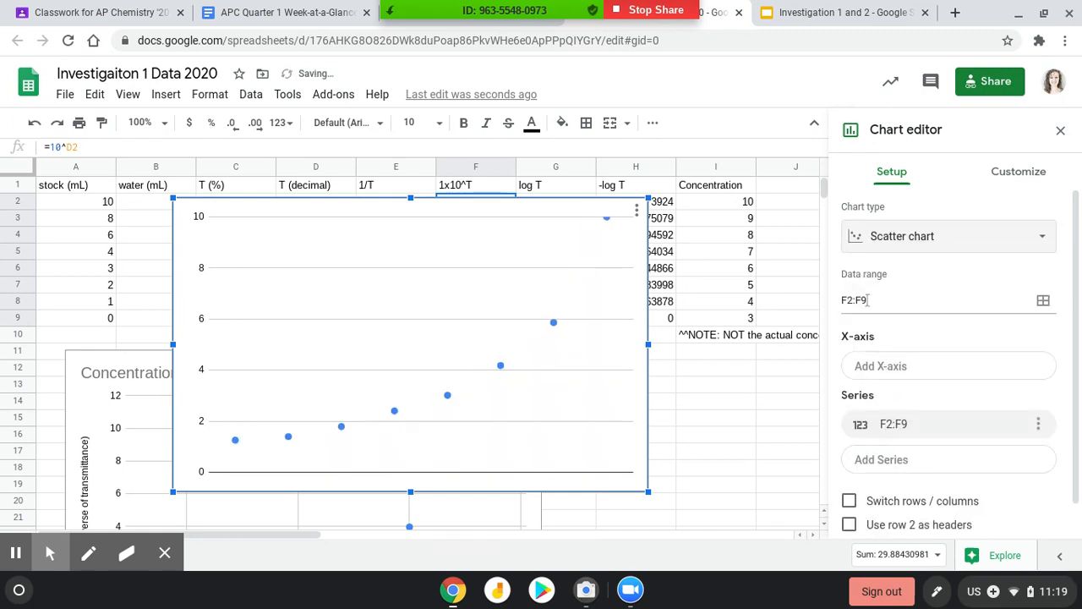
Set the X-axis of the 1x10^T scatter chart to the Concentration values in I2:I9
left_click(907, 368)
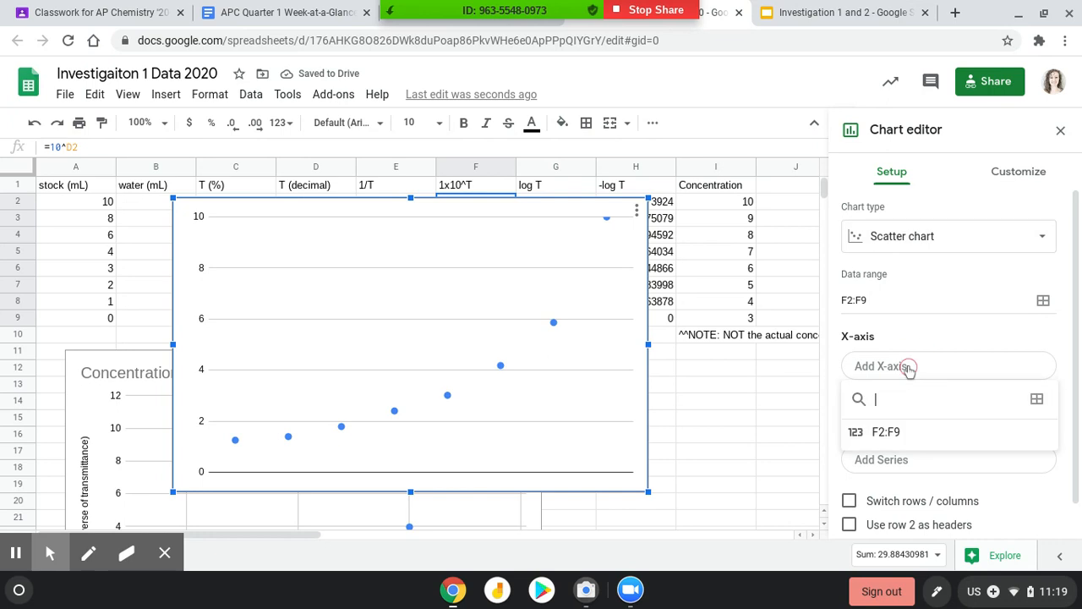
type("l")
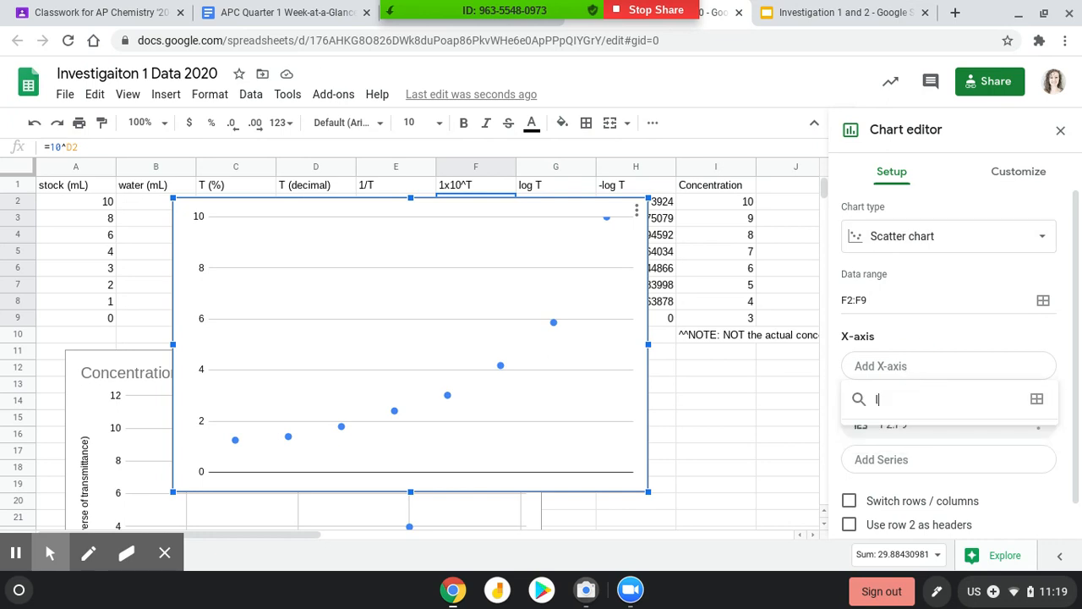
type("2:I9")
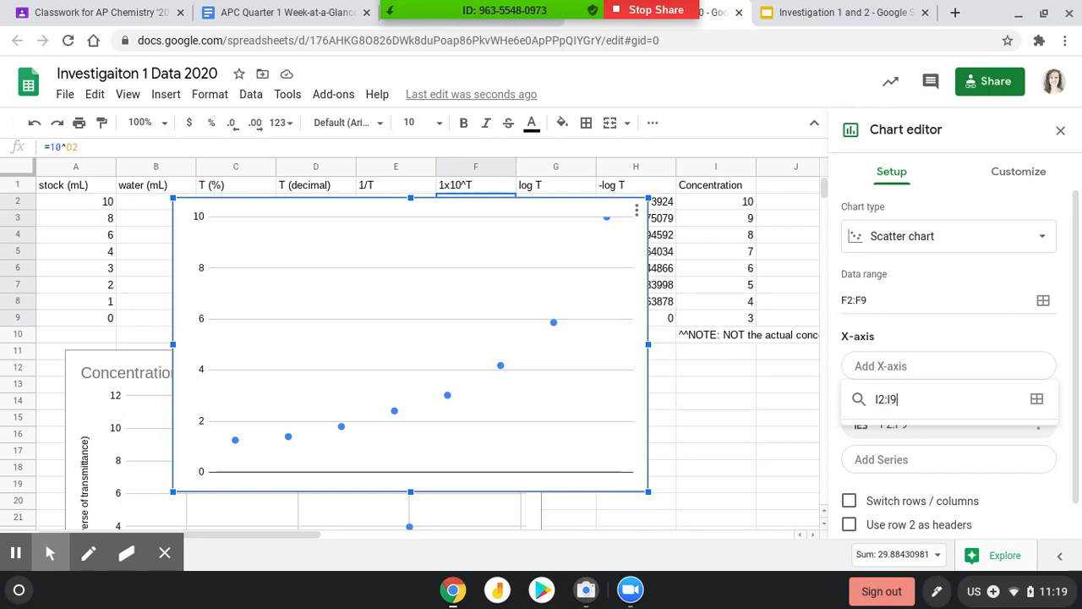
left_click(1037, 398)
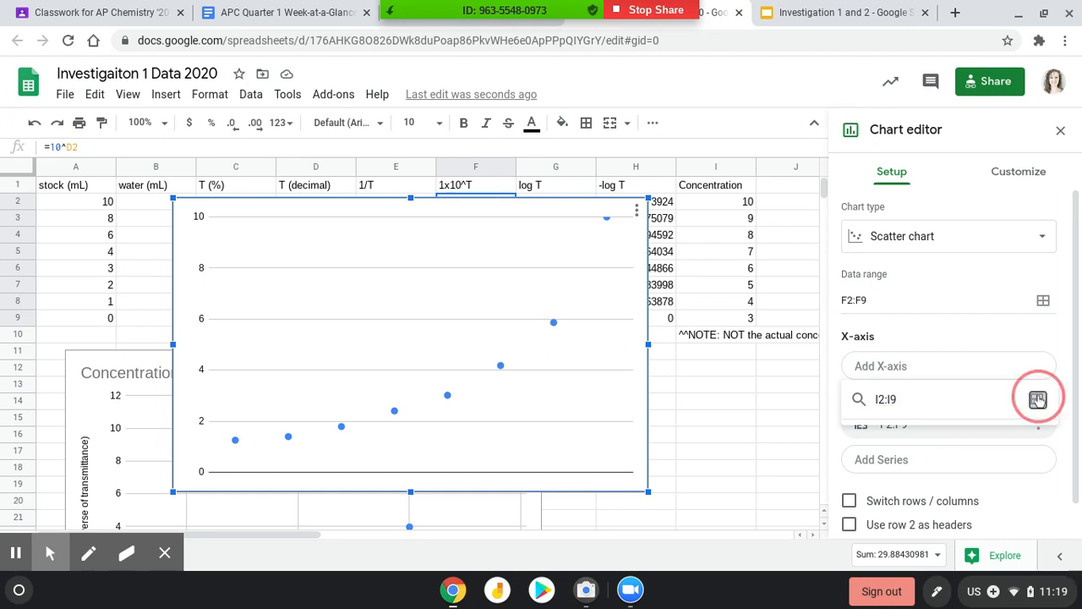
left_click(472, 302)
type("I2:I9")
left_click(634, 351)
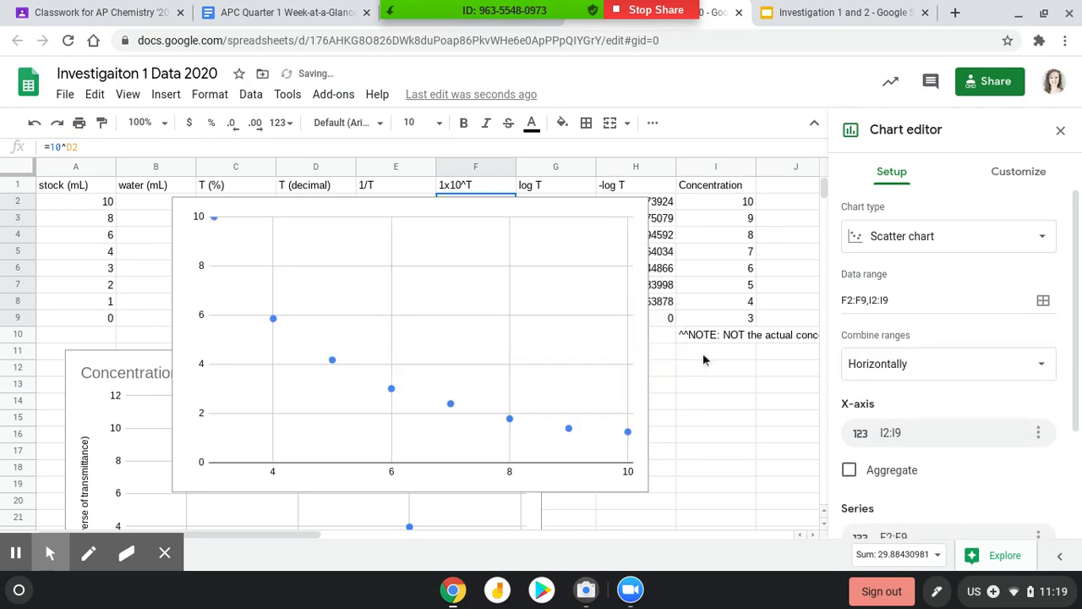
scroll(964, 416, "down", 2)
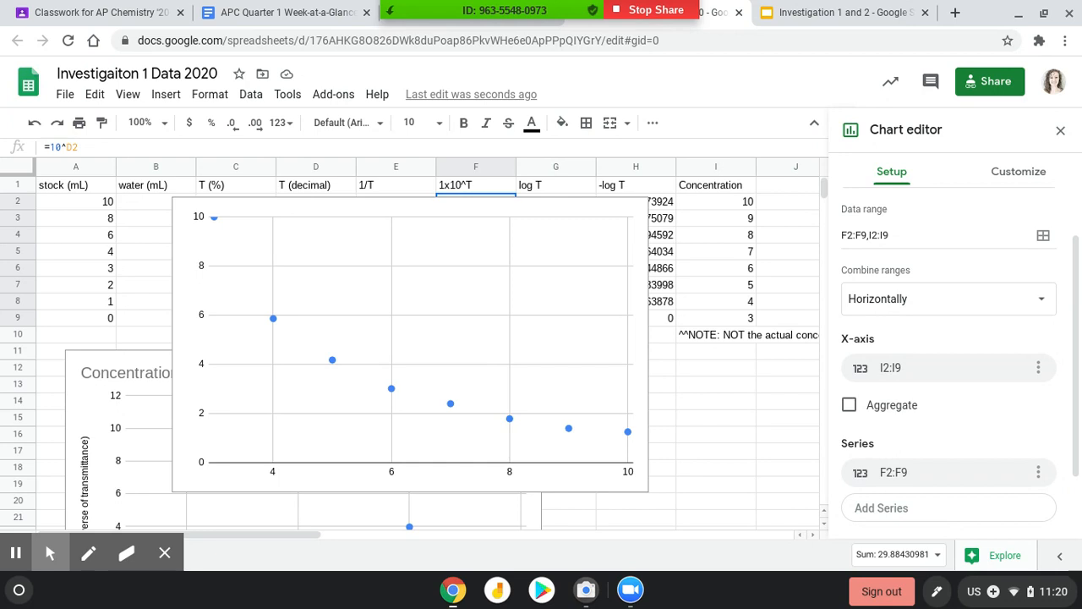
scroll(949, 363, "down", 1)
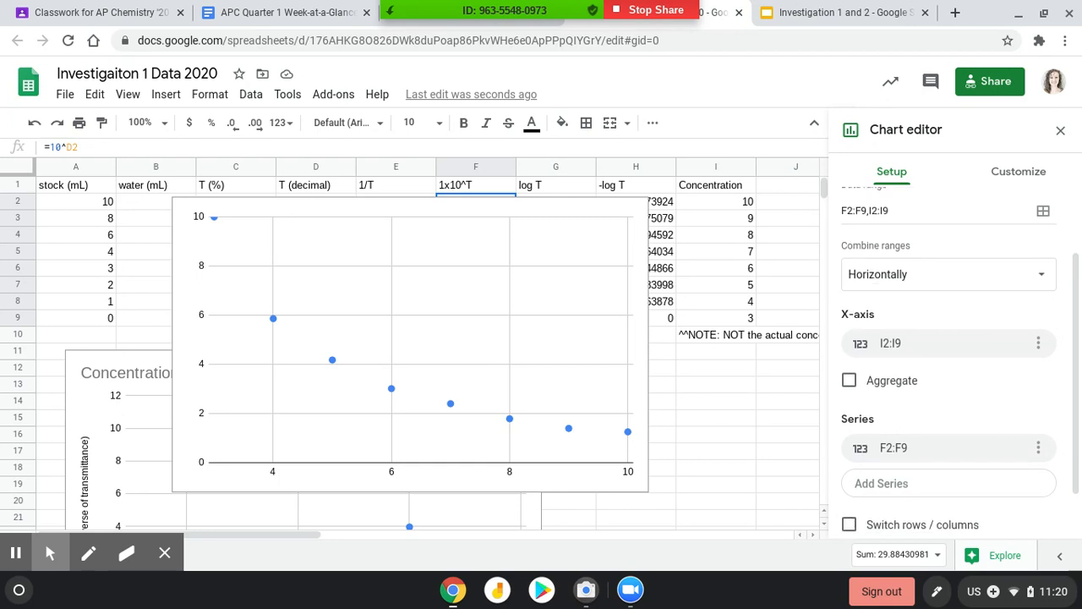
scroll(948, 363, "down", 1)
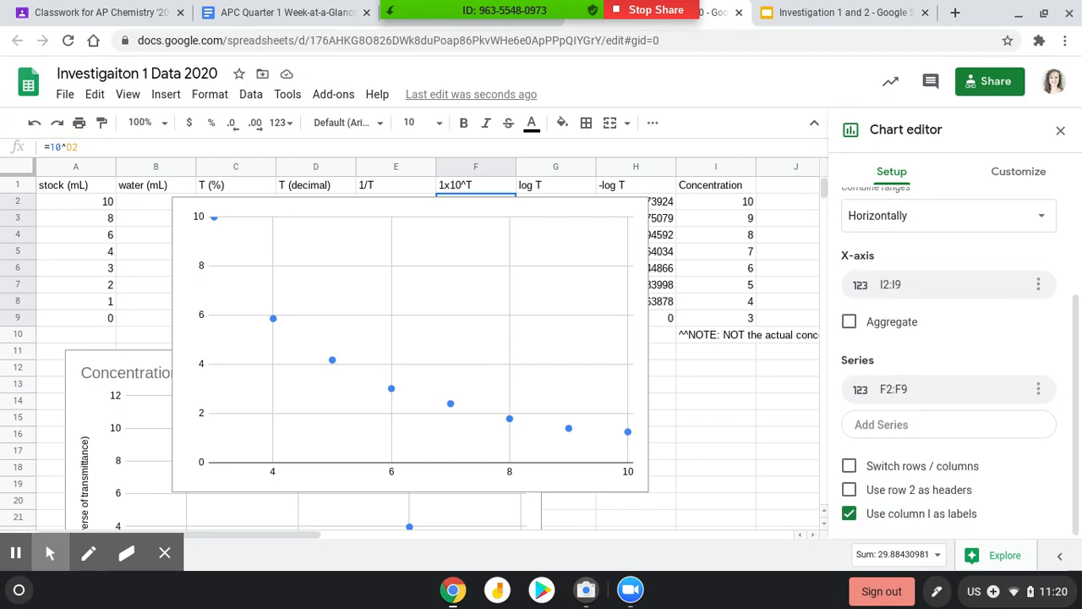
scroll(949, 364, "up", 3)
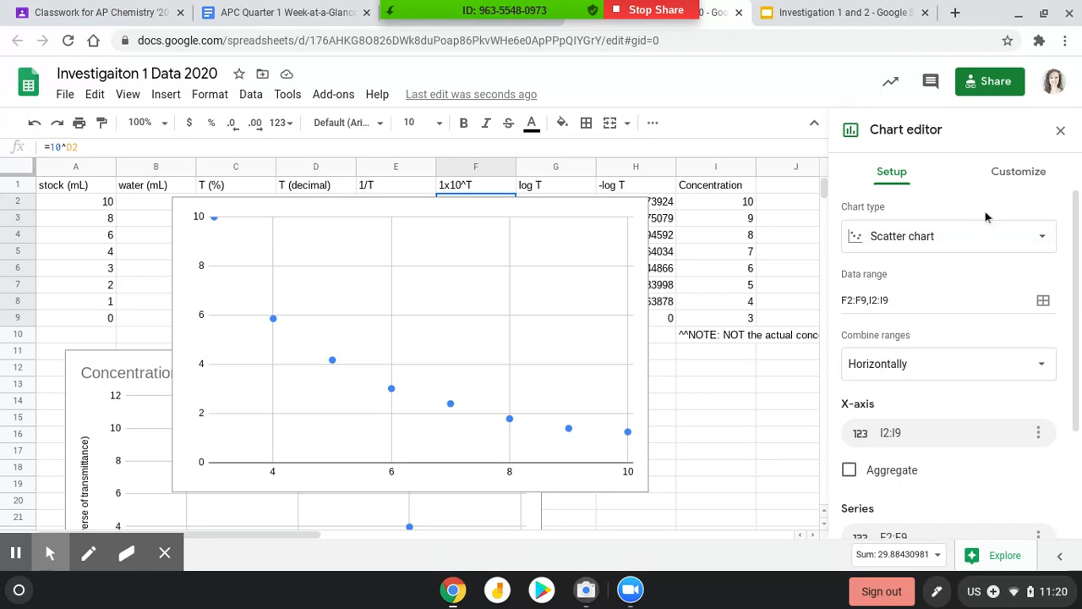
Try to title the 1x10^T chart's vertical axis "Concentration vs. 10^T"
left_click(1016, 176)
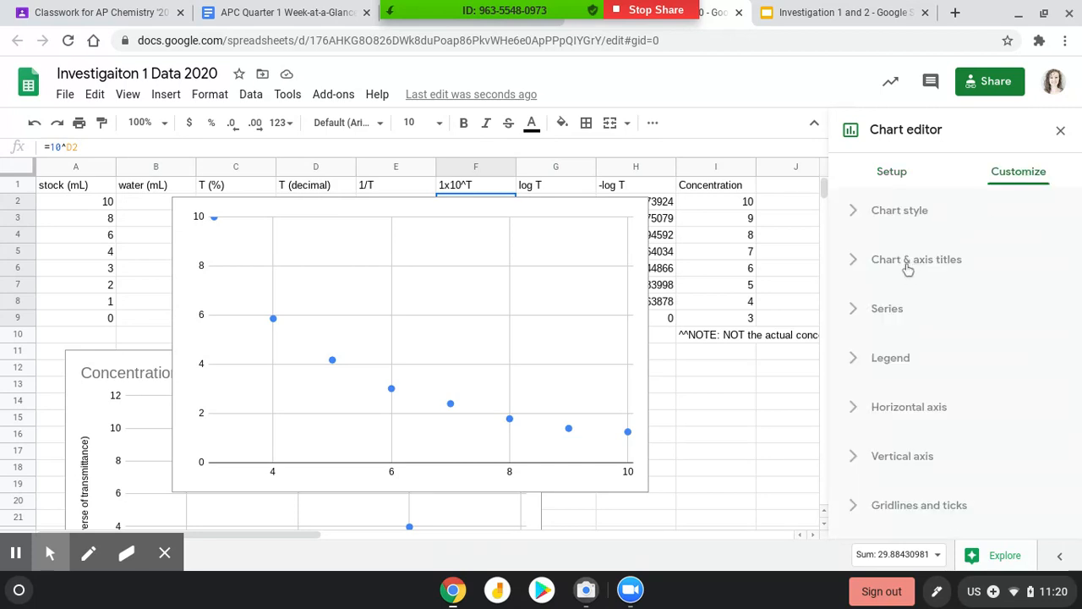
left_click(906, 263)
left_click(887, 372)
type("Concentration vs ")
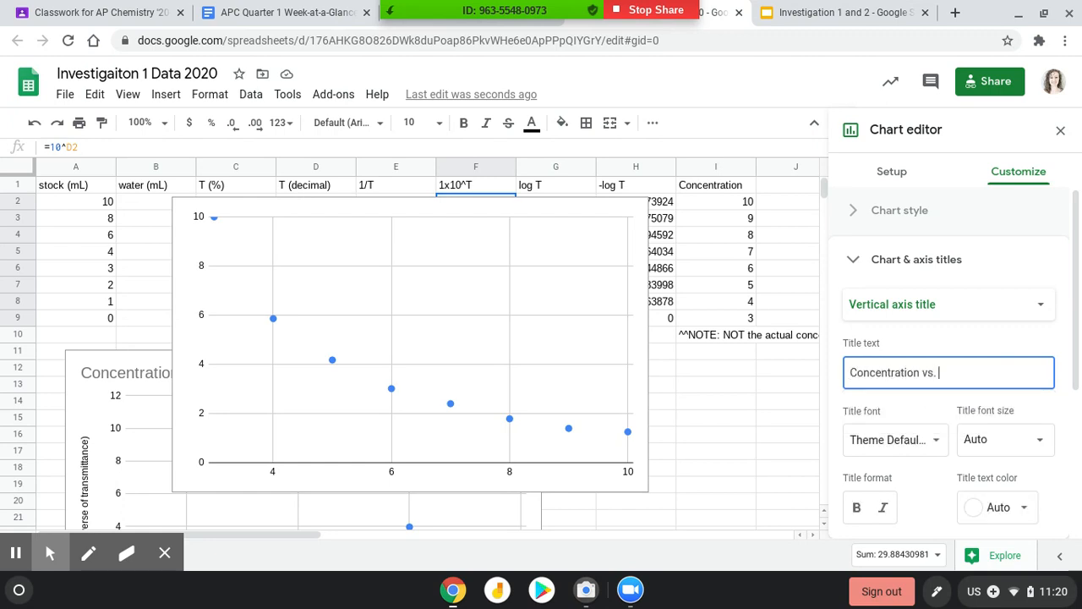
type(" 10")
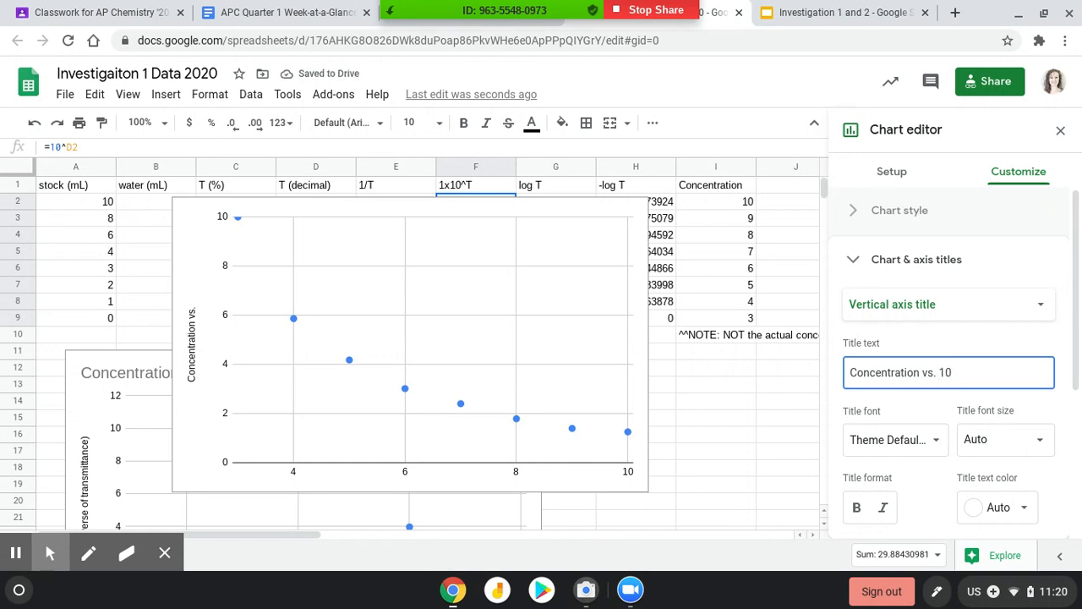
type("^T")
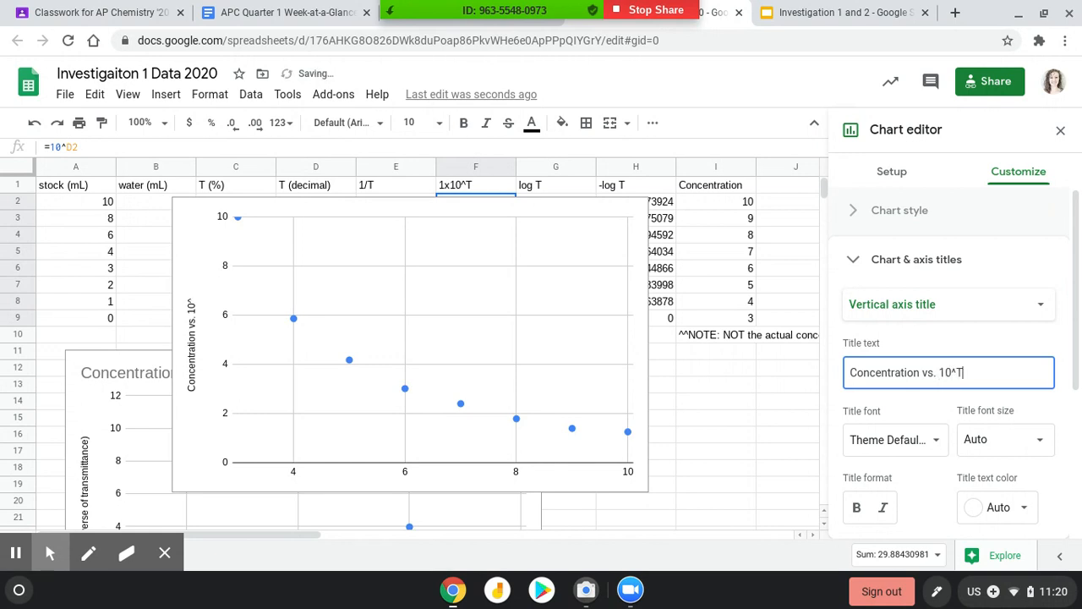
Replace the vertical axis title of the new scatter chart with "1x10^T"
left_click(961, 313)
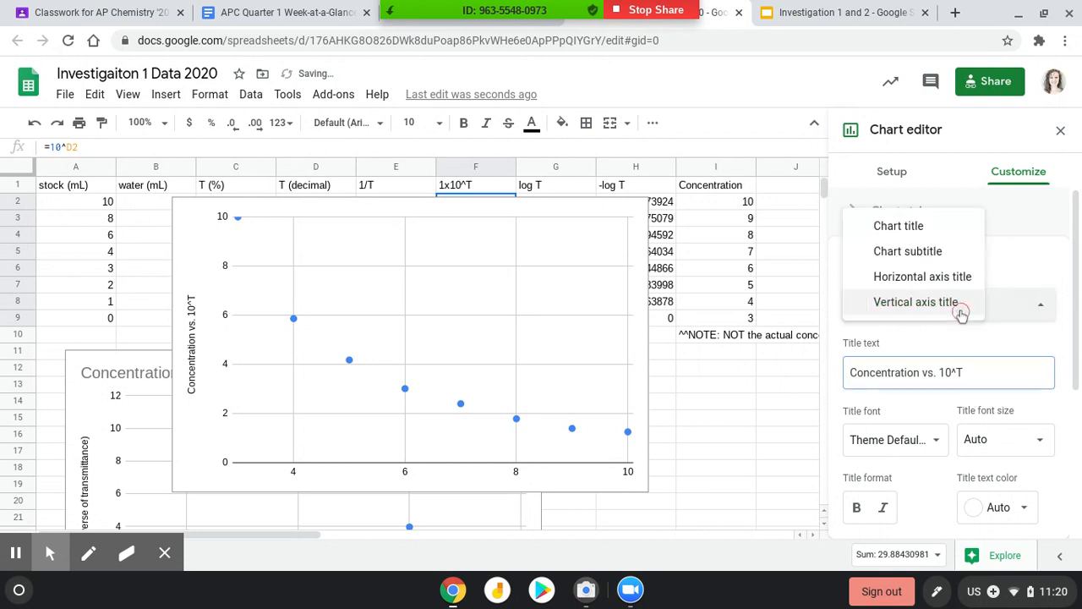
left_click(961, 314)
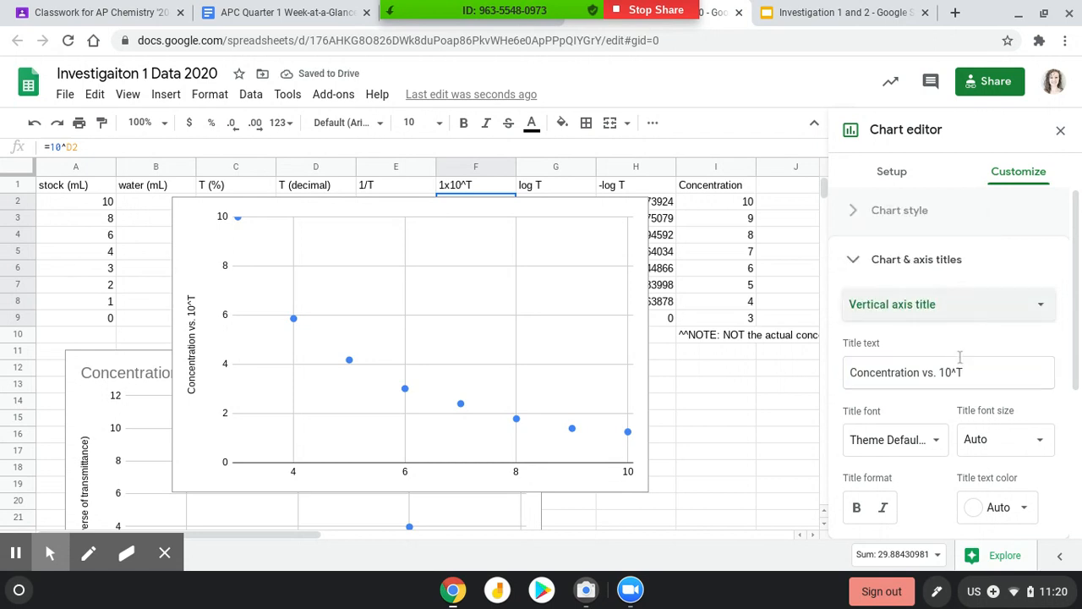
left_click_drag(974, 364, 824, 359)
type("1")
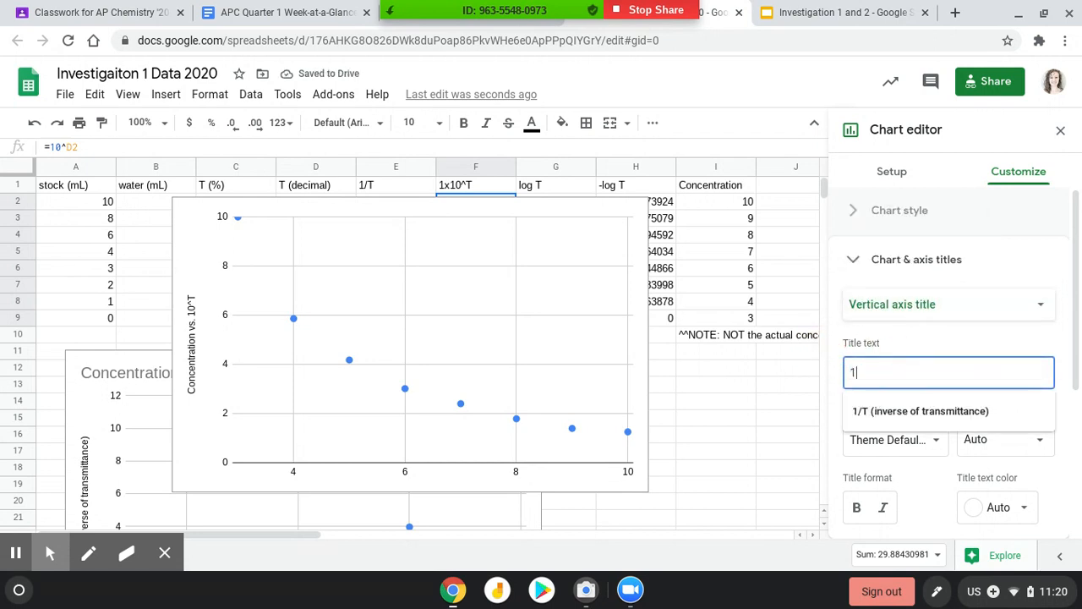
type("10")
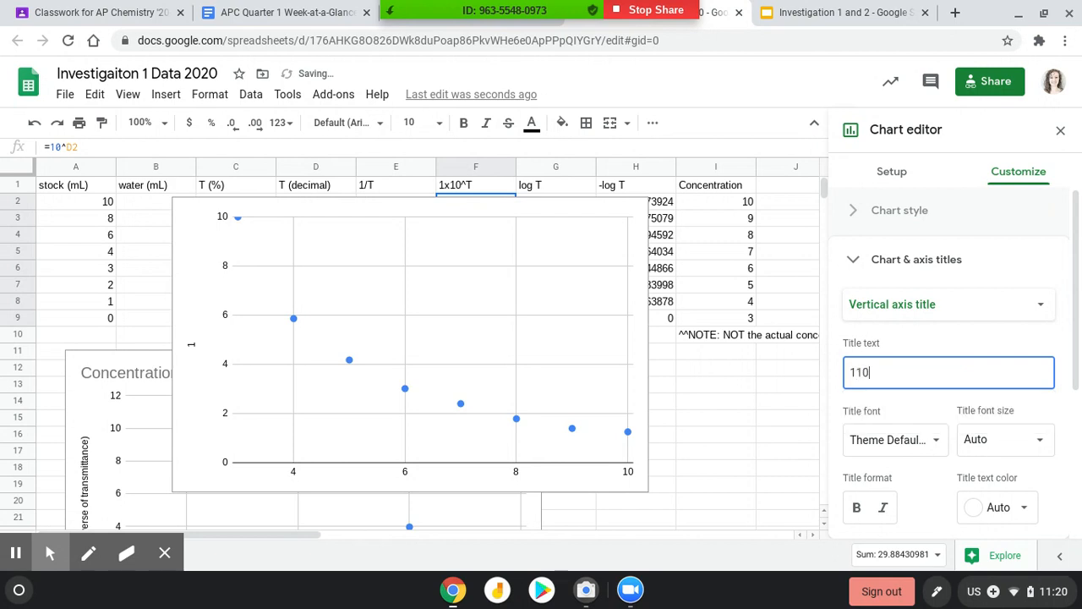
type("^T")
left_click(860, 373)
type("x")
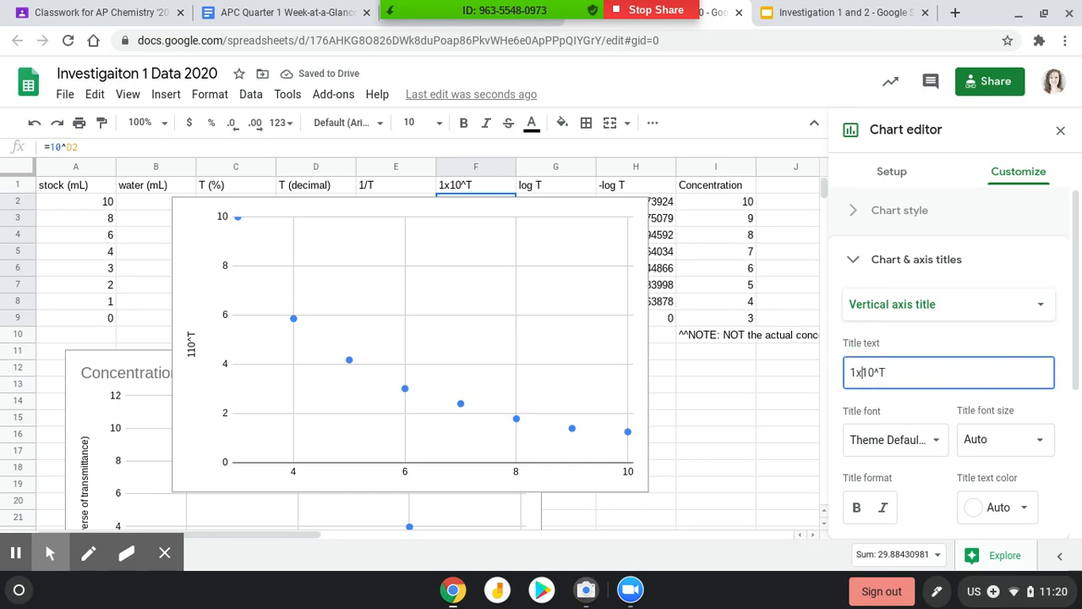
Set the main chart title of the 1x10^T scatter chart to "Concentration vs. 10^T"
left_click(981, 295)
left_click(966, 230)
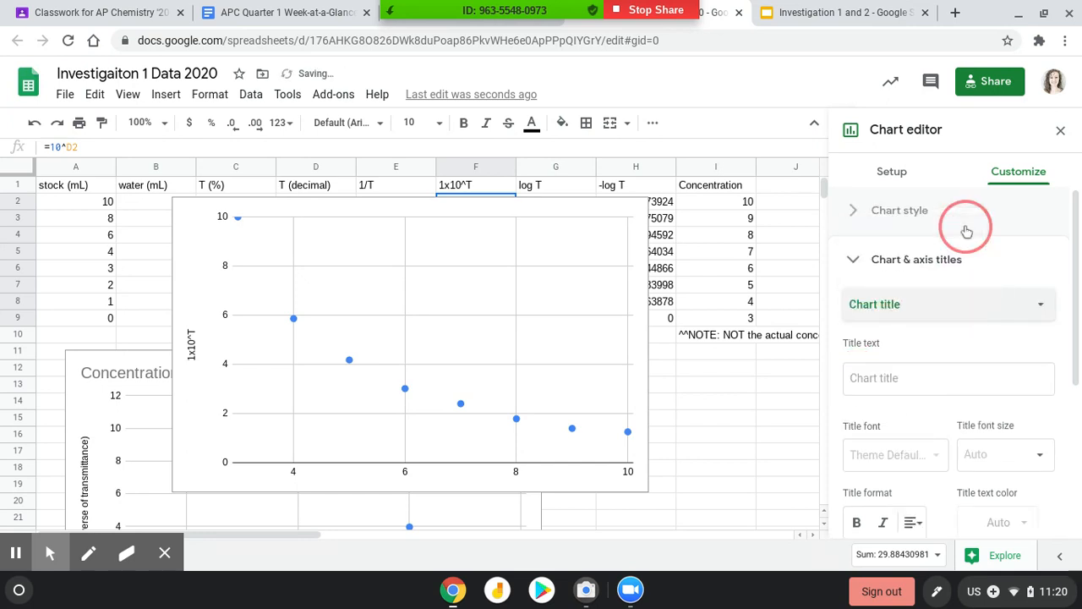
left_click(920, 378)
type("Concentration vs. ")
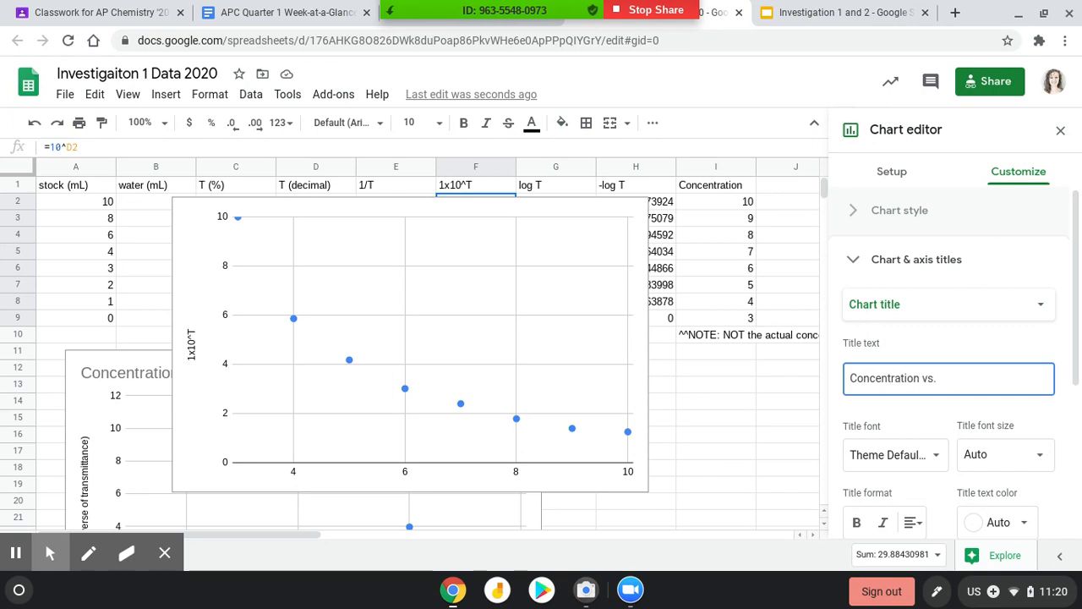
type("10^T")
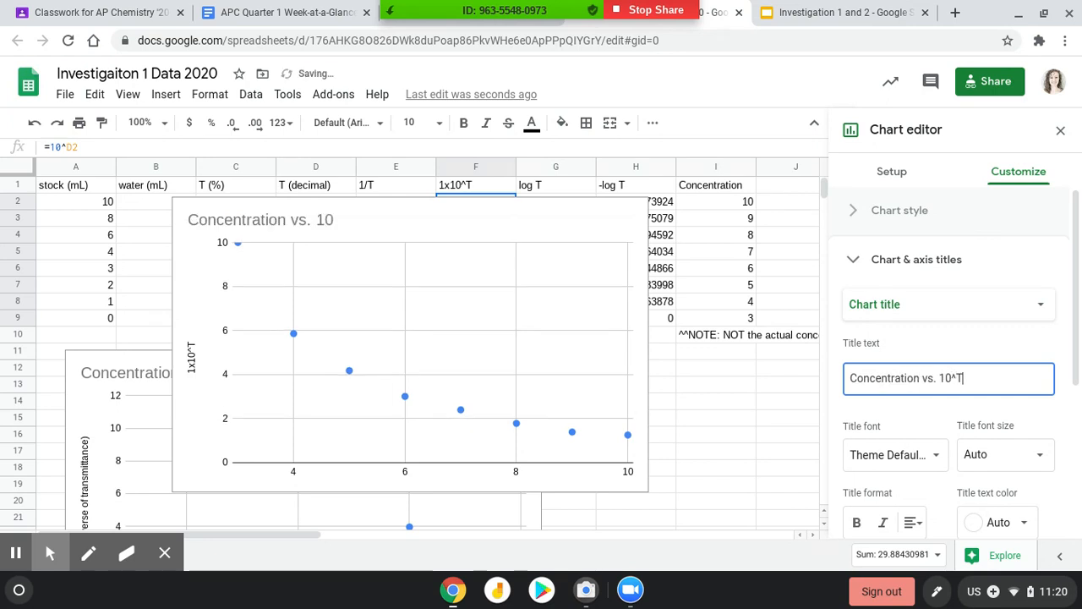
Set the horizontal axis title of the Concentration vs. 10^T chart to "concentration blue dye #1 (M)"
left_click(981, 309)
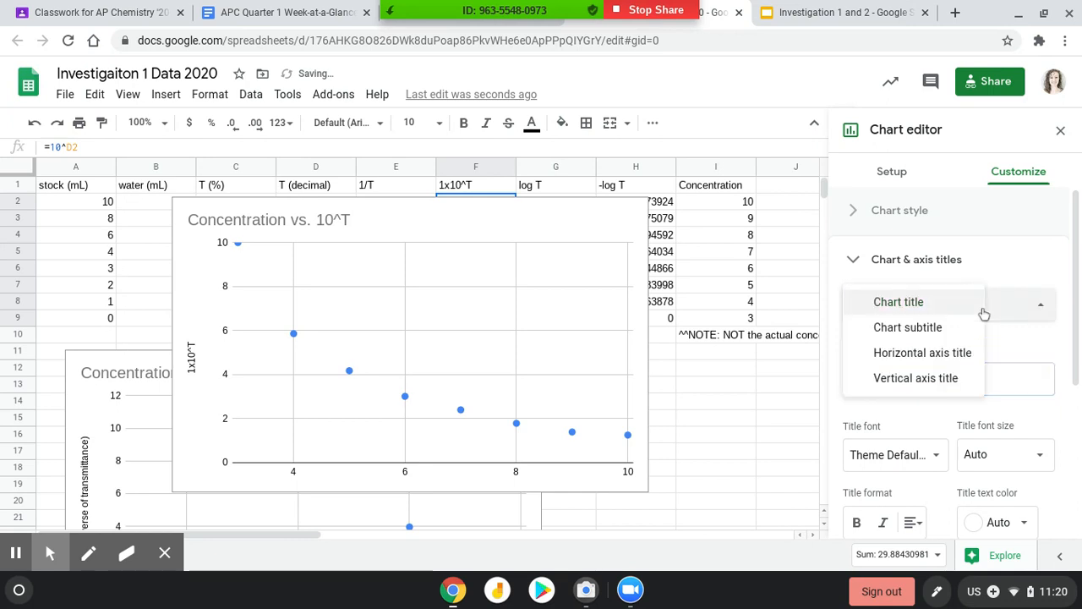
left_click(946, 360)
left_click(919, 374)
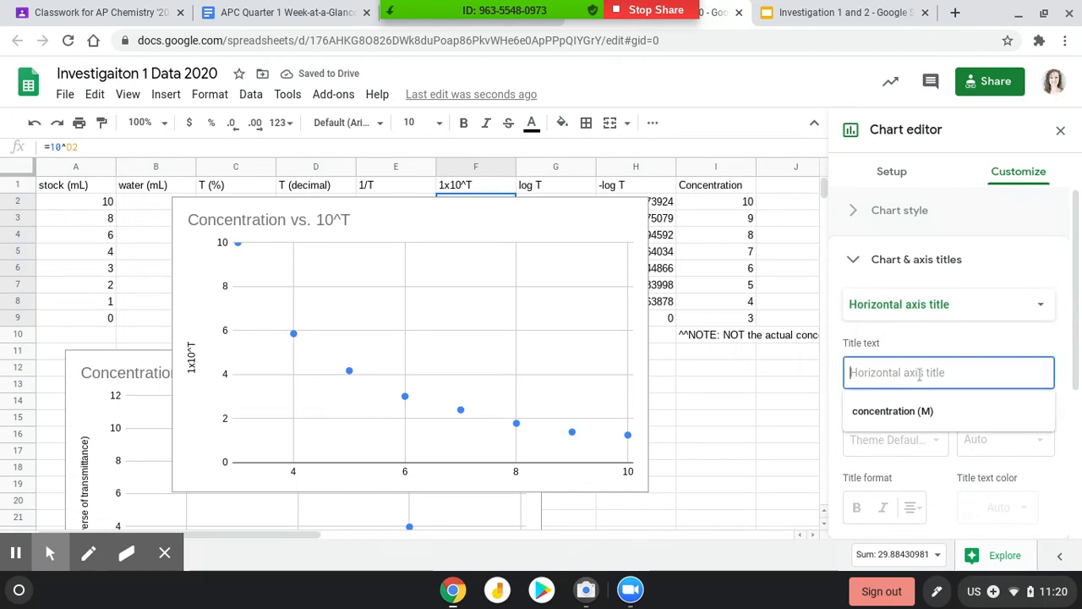
type("concent")
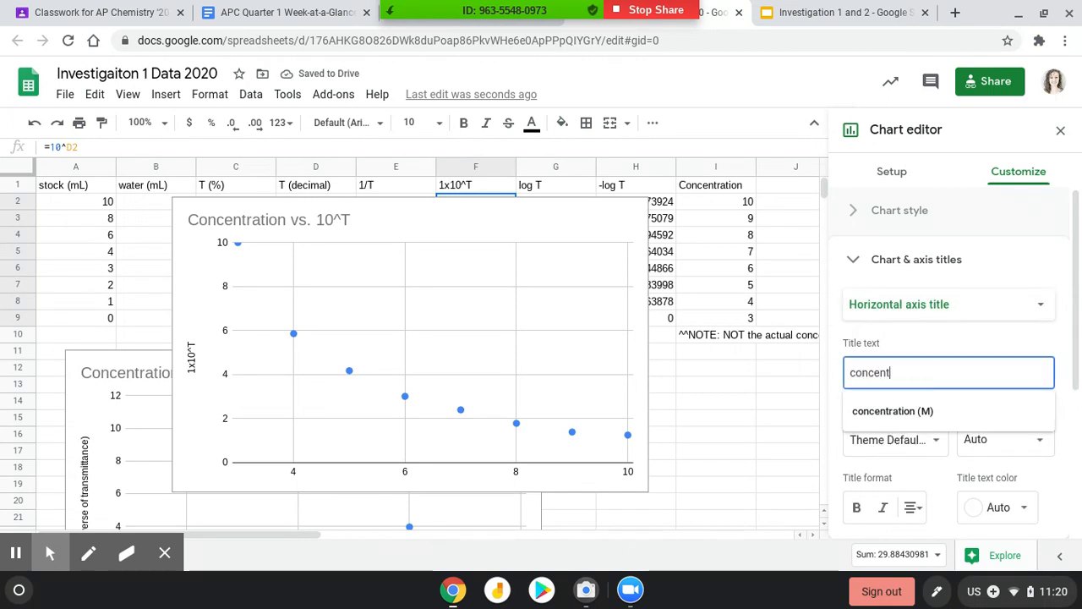
type("ration (M)")
key("BackSpace")
key("BackSpace")
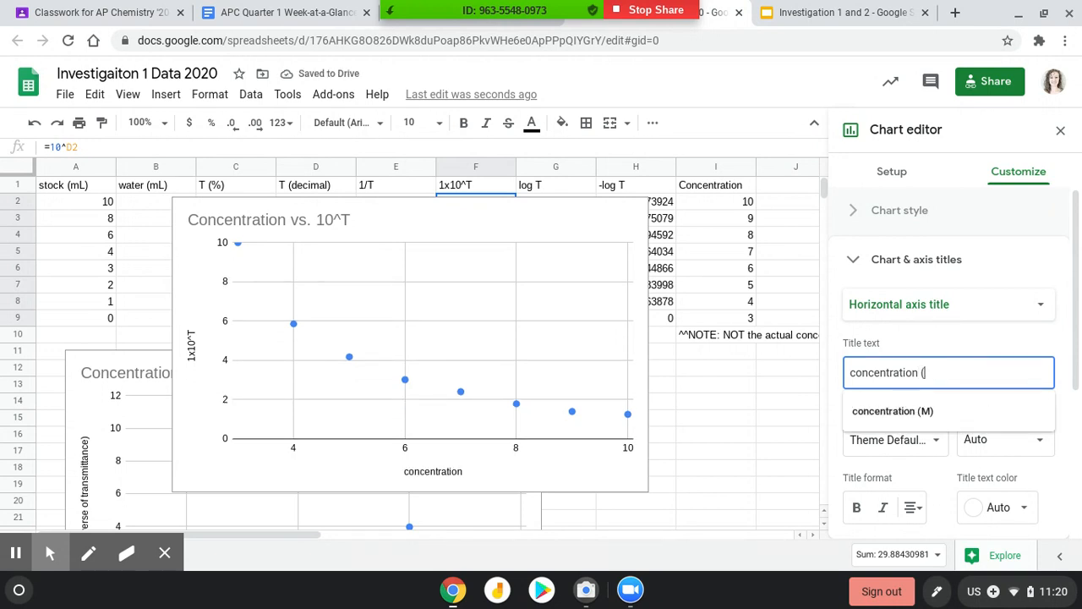
type("blue dye ")
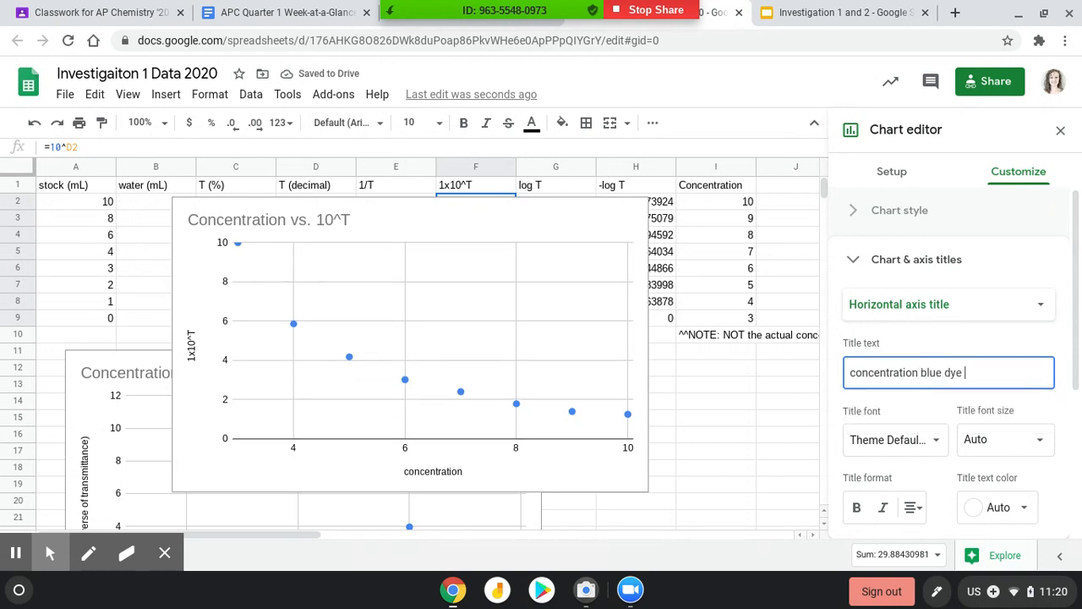
type("#1 (")
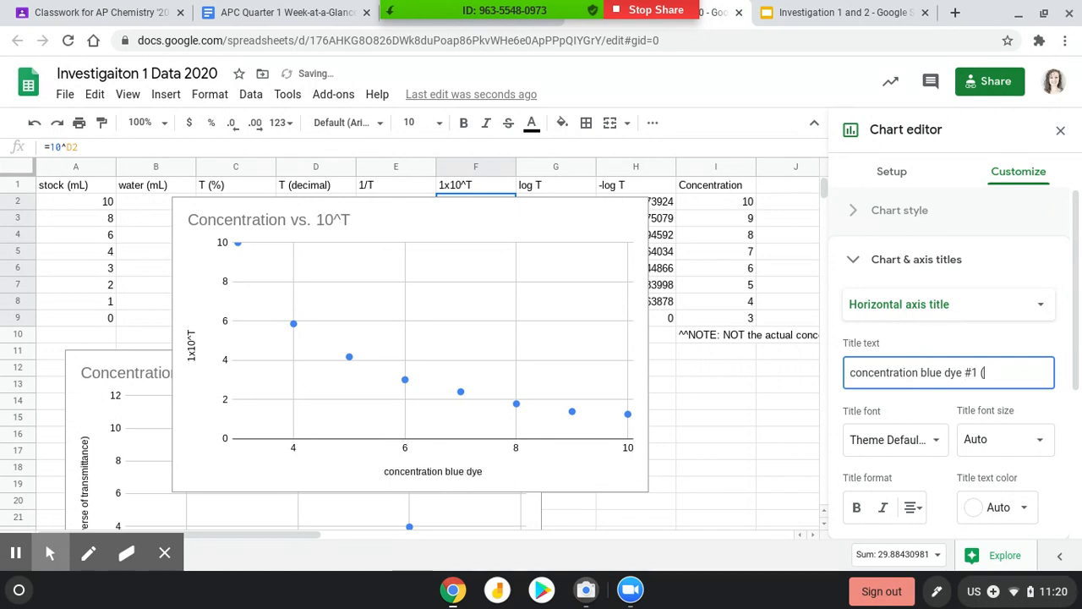
key("BackSpace")
type("M")
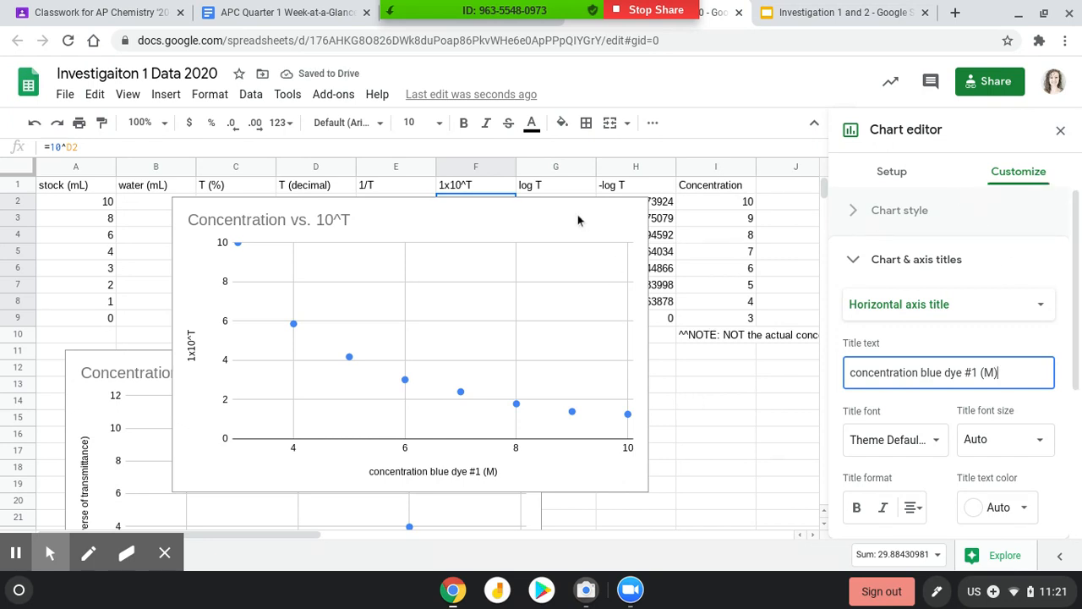
Move the Concentration vs. 10^T chart below the data table, directly to the right of the Concentration vs. 1/T chart
left_click(695, 404)
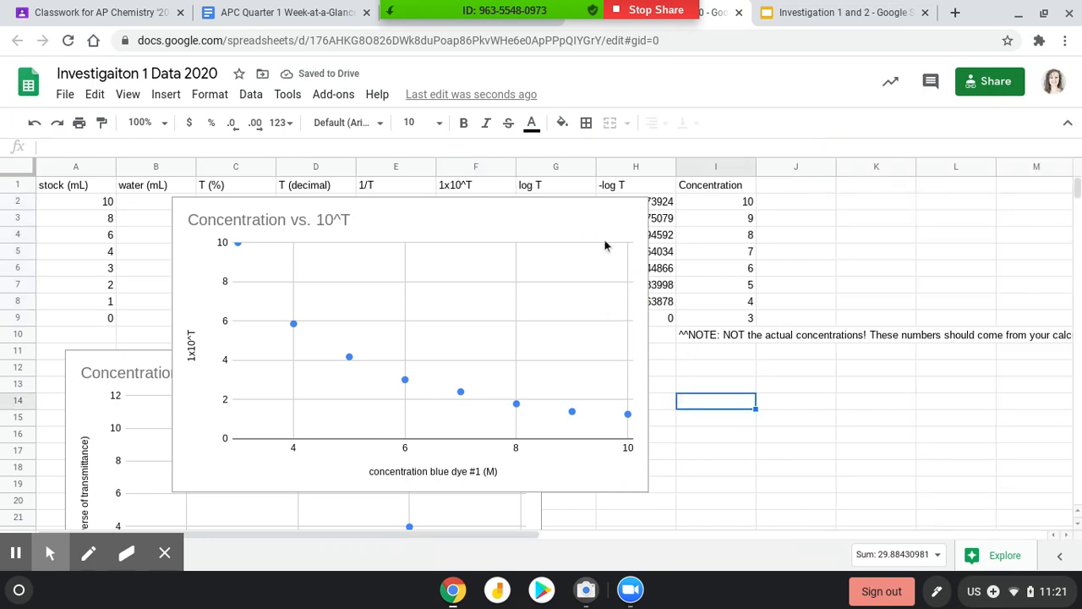
left_click(562, 208)
left_click_drag(561, 208, 947, 367)
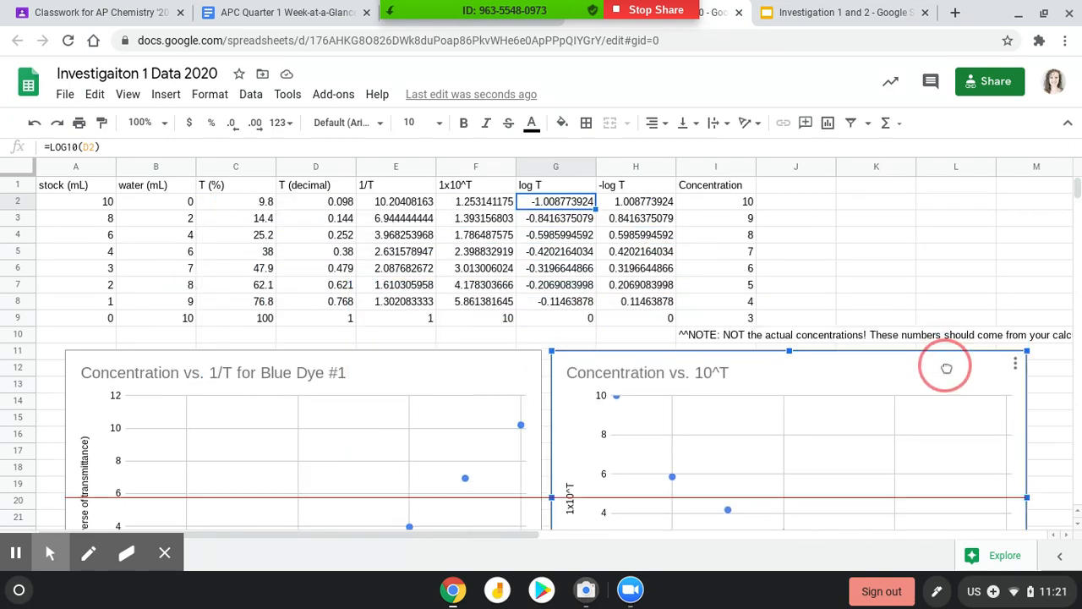
scroll(894, 283, "down", 2)
scroll(626, 226, "up", 1)
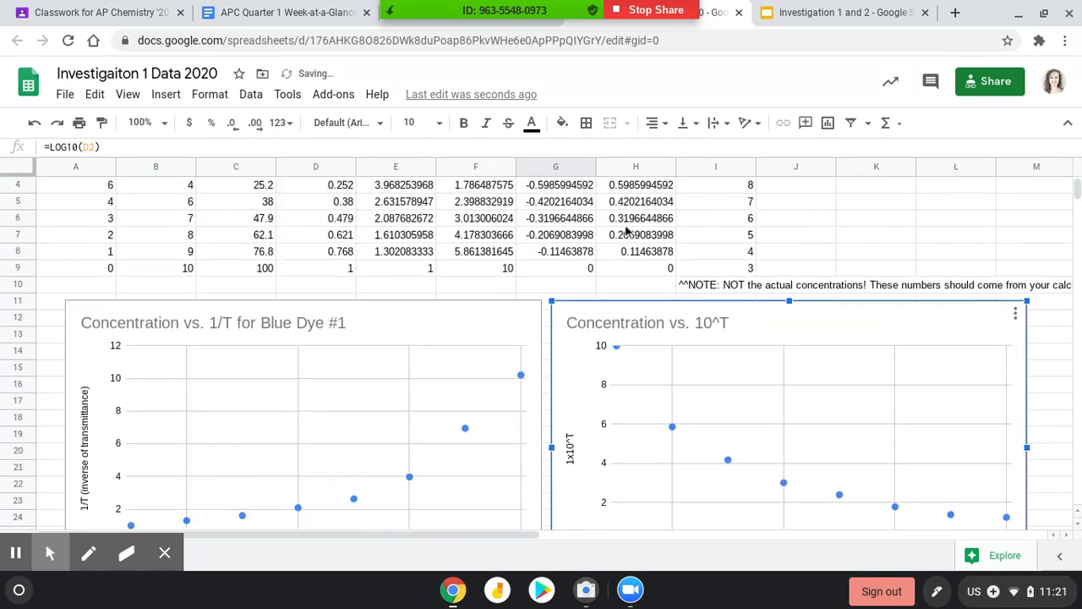
Insert a new chart from the log T values in G2:G9 and change its type to scatter chart
scroll(626, 227, "up", 1)
left_click_drag(575, 203, 577, 316)
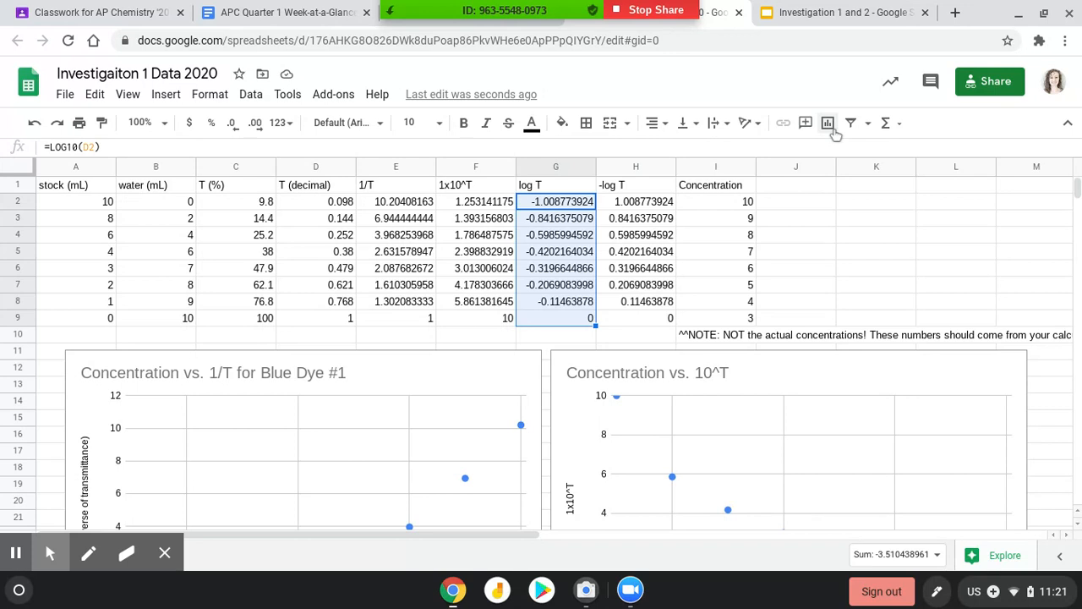
left_click(829, 125)
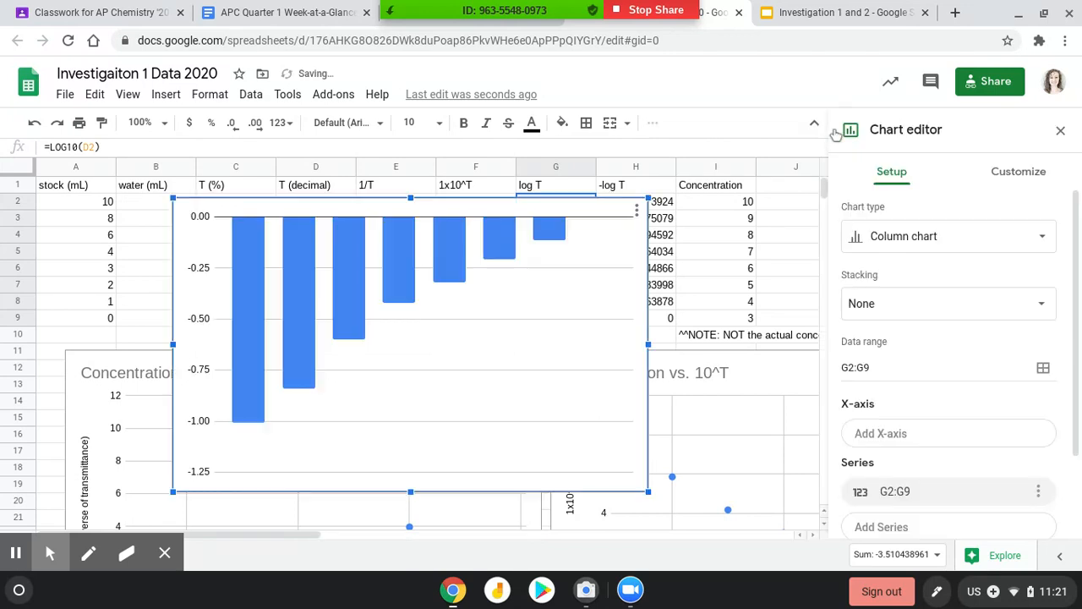
left_click(933, 241)
scroll(914, 385, "down", 5)
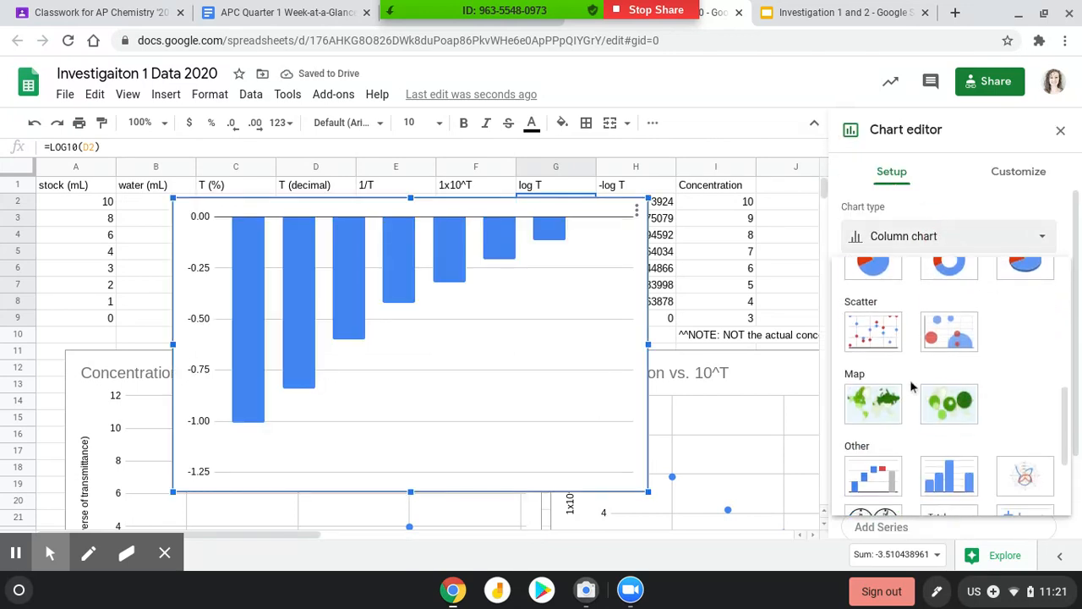
left_click(878, 334)
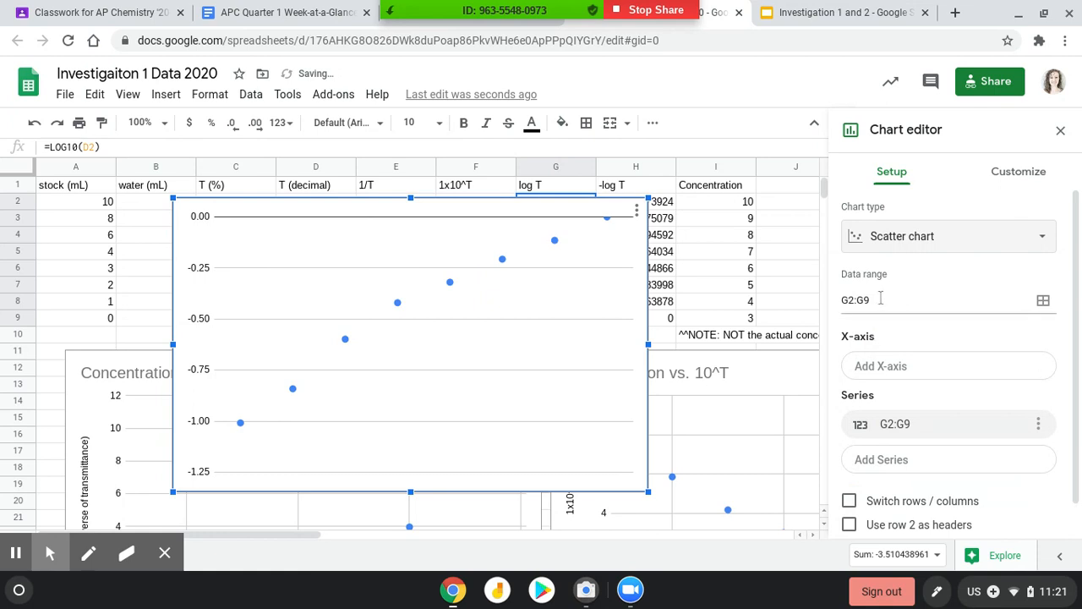
Add the Concentration values in I2:I9 as the X-axis of the log T scatter chart
left_click(882, 366)
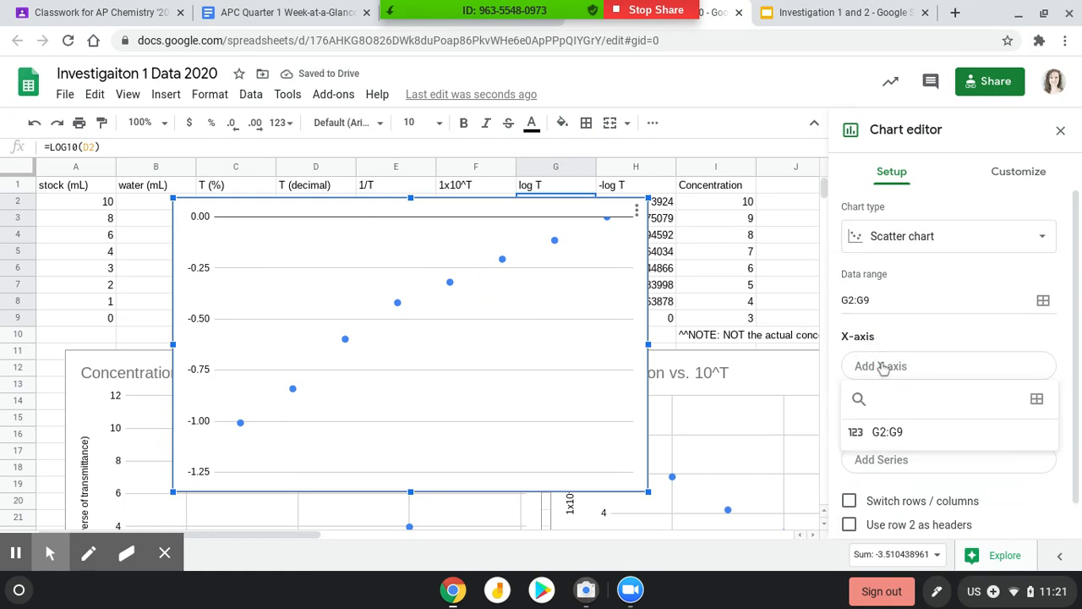
left_click(1036, 398)
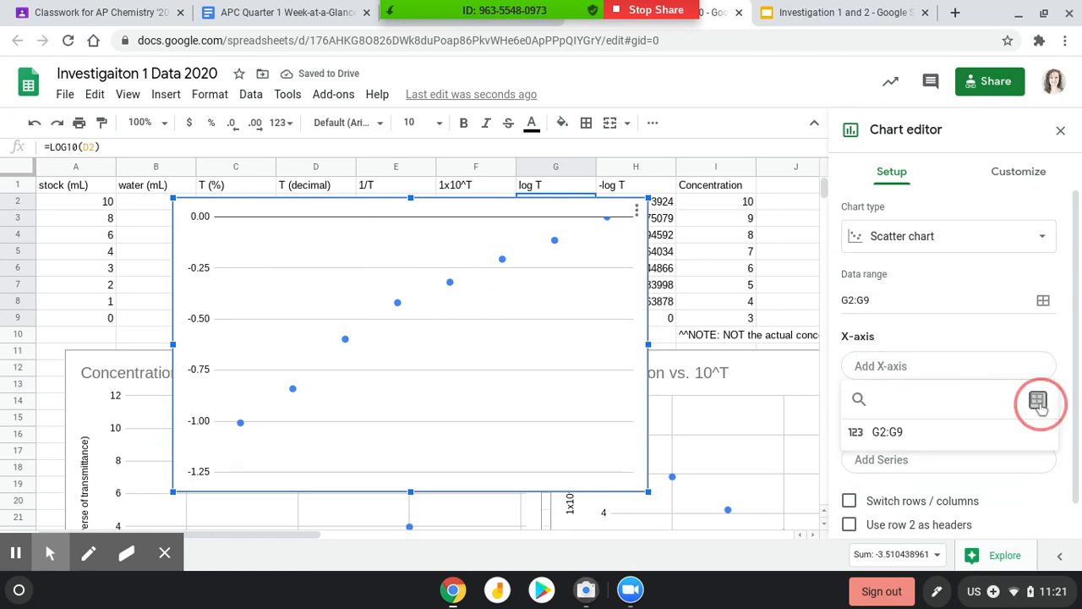
left_click(560, 302)
type("I2:I9")
left_click(641, 352)
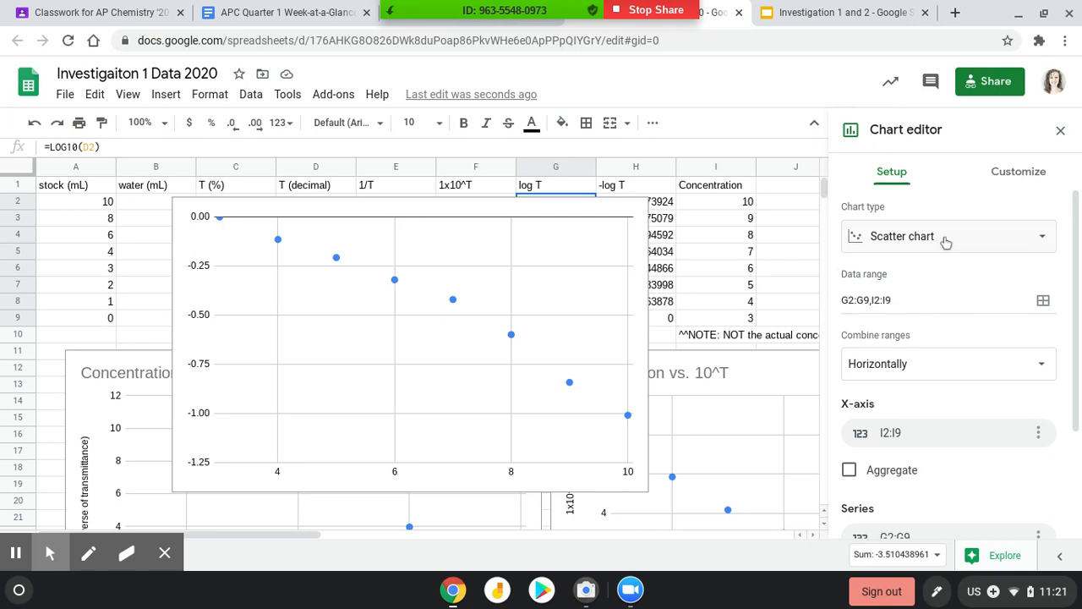
Open the log T chart's title settings and select the main chart title for editing
left_click(1021, 174)
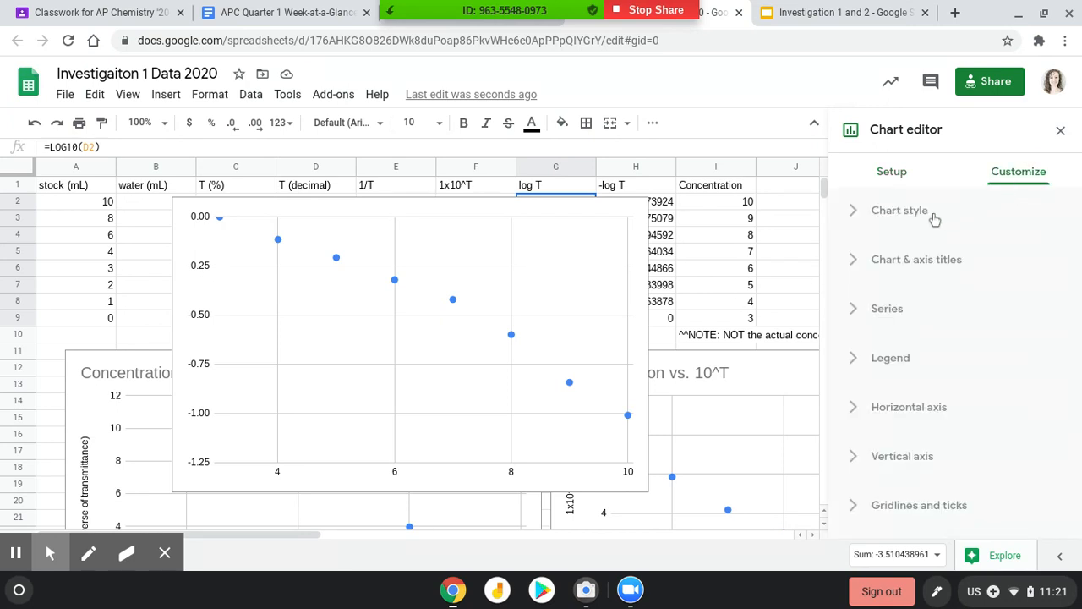
left_click(900, 264)
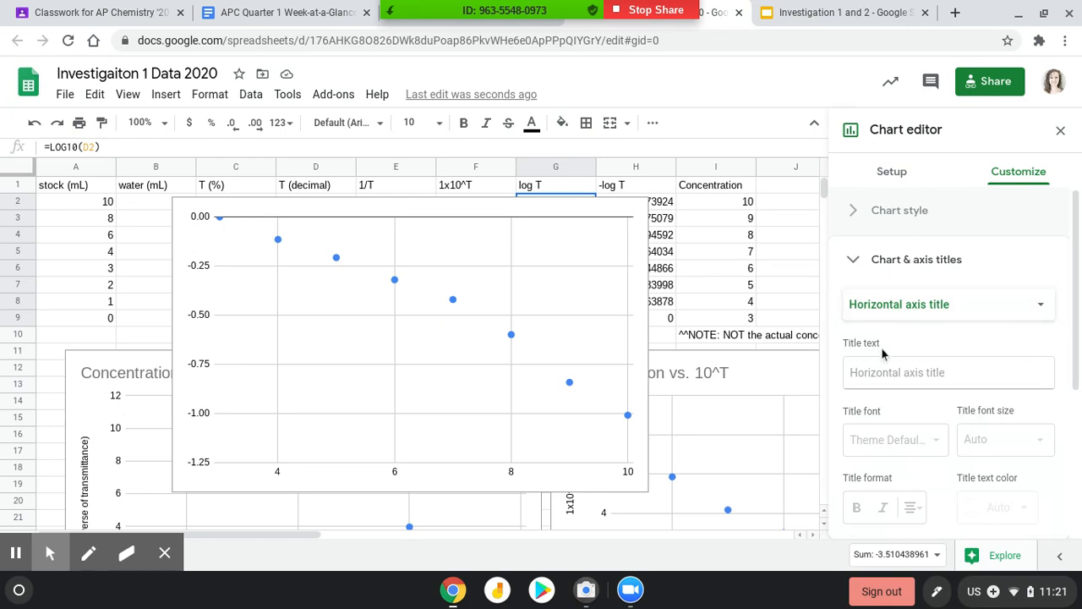
left_click(879, 372)
type("Con")
key("BackSpace")
key("BackSpace")
key("BackSpace")
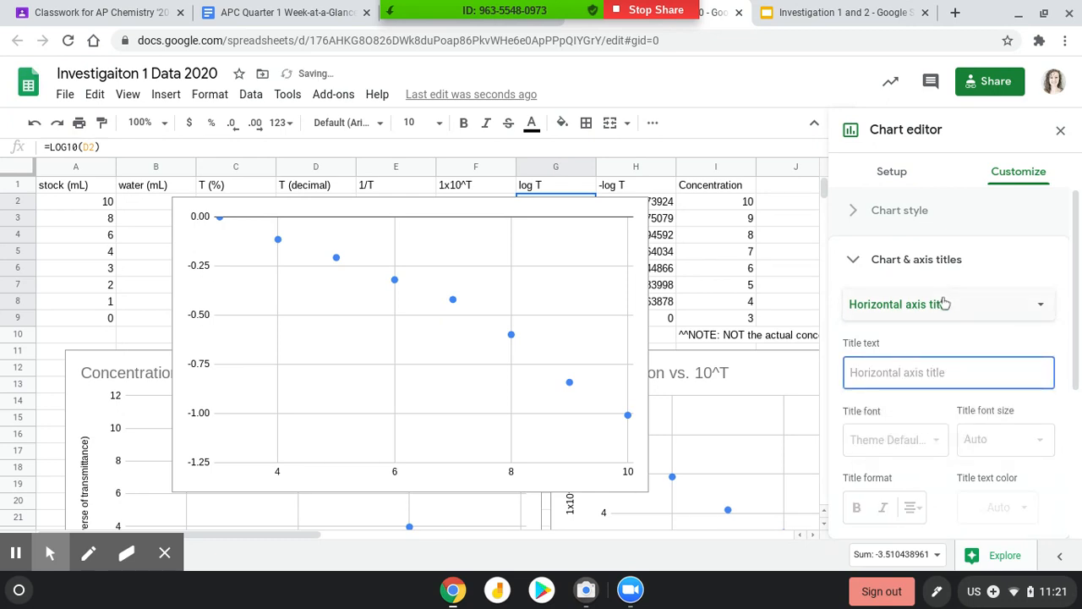
left_click(942, 302)
left_click(950, 253)
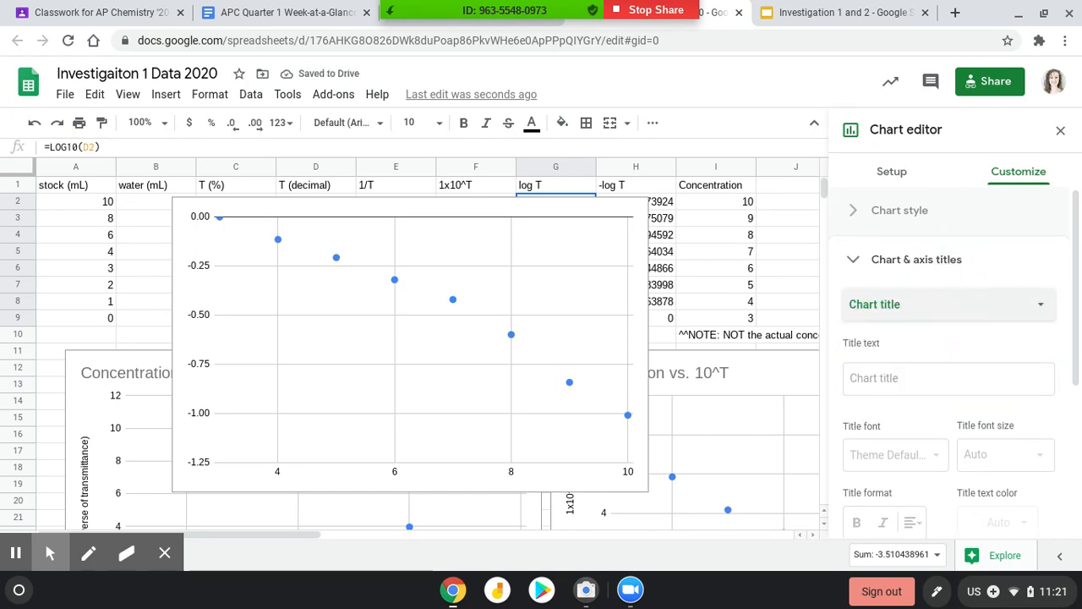
left_click(545, 218)
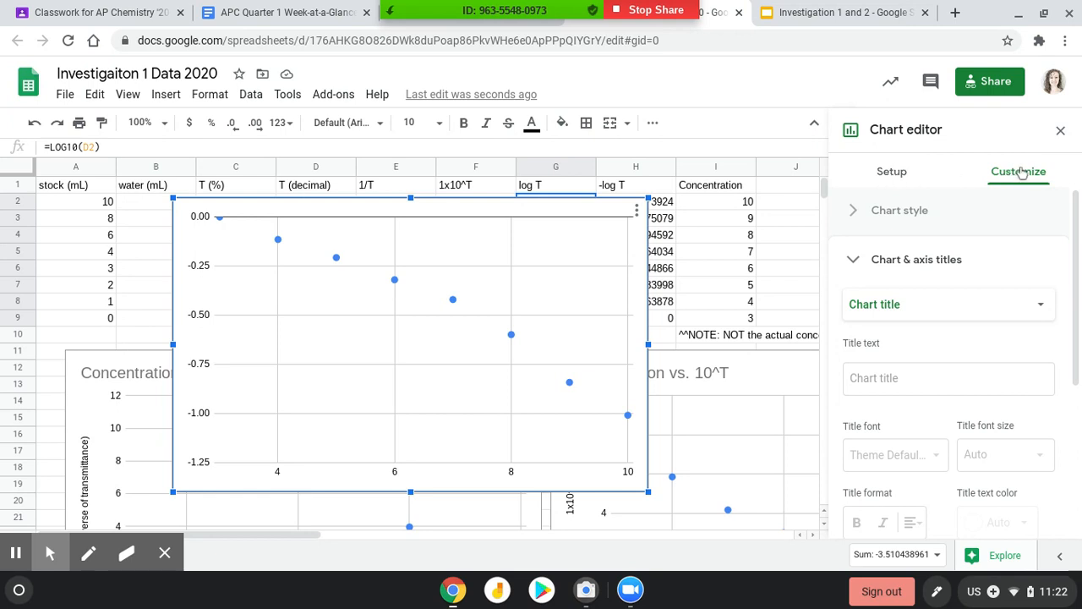
Remove the log T chart's X-axis range and add I2:I9 as its X-axis again
left_click(893, 173)
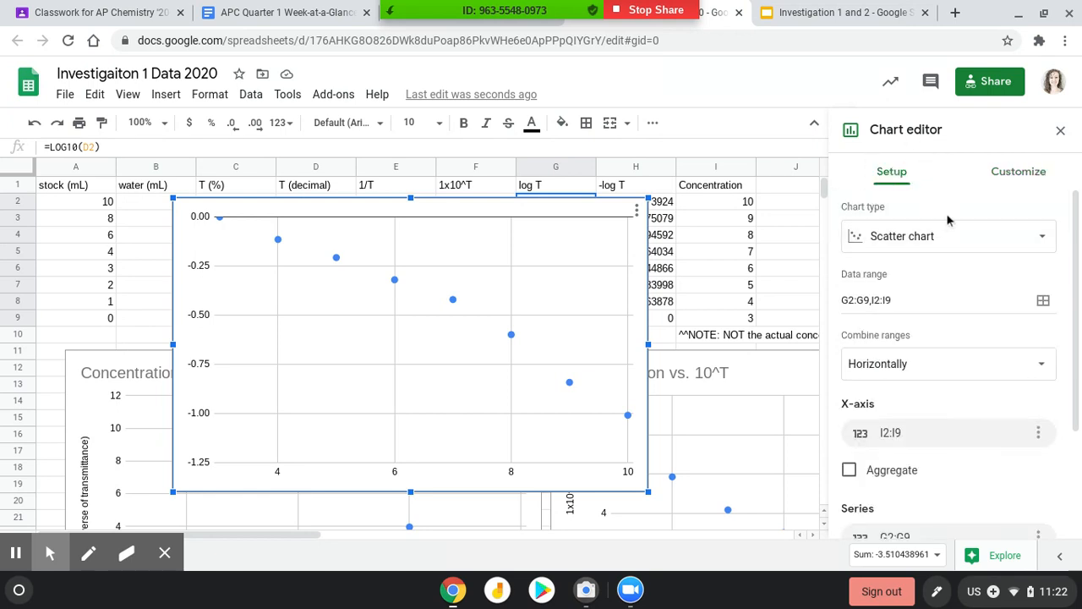
scroll(922, 320, "down", 3)
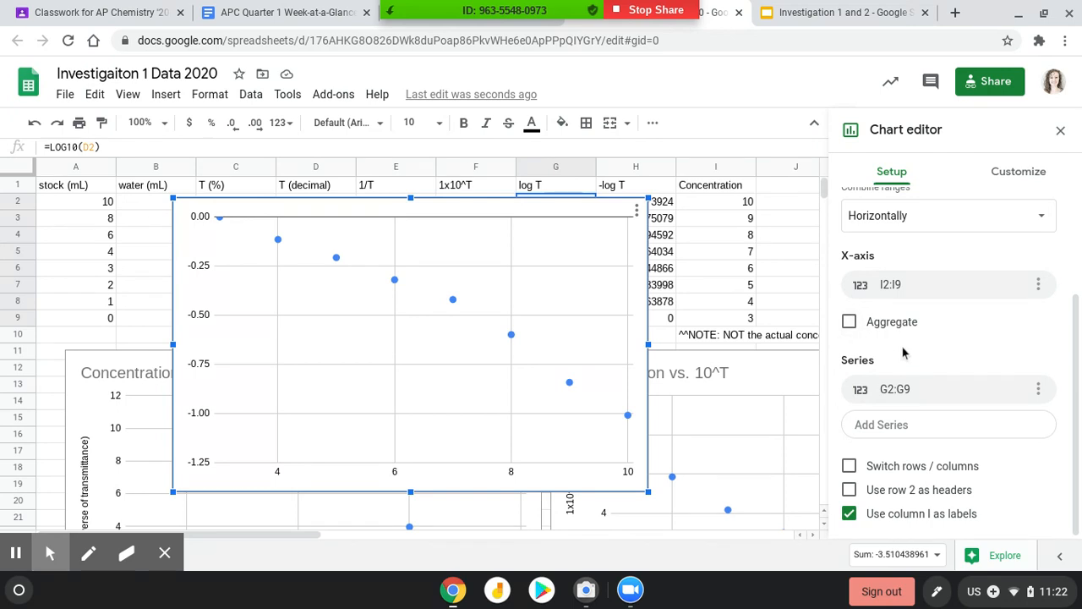
left_click(1039, 284)
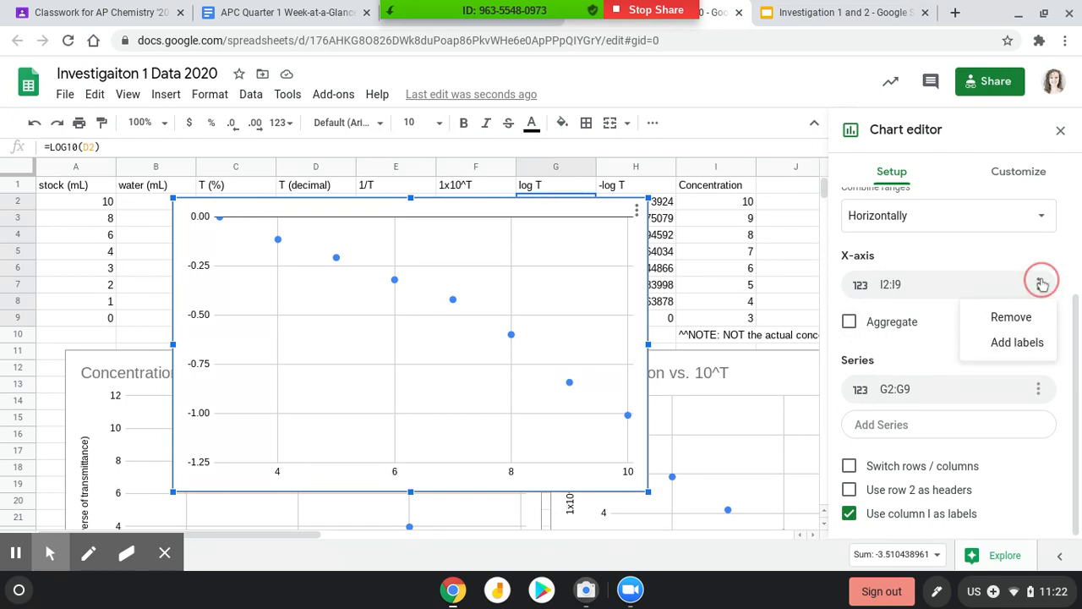
left_click(1016, 324)
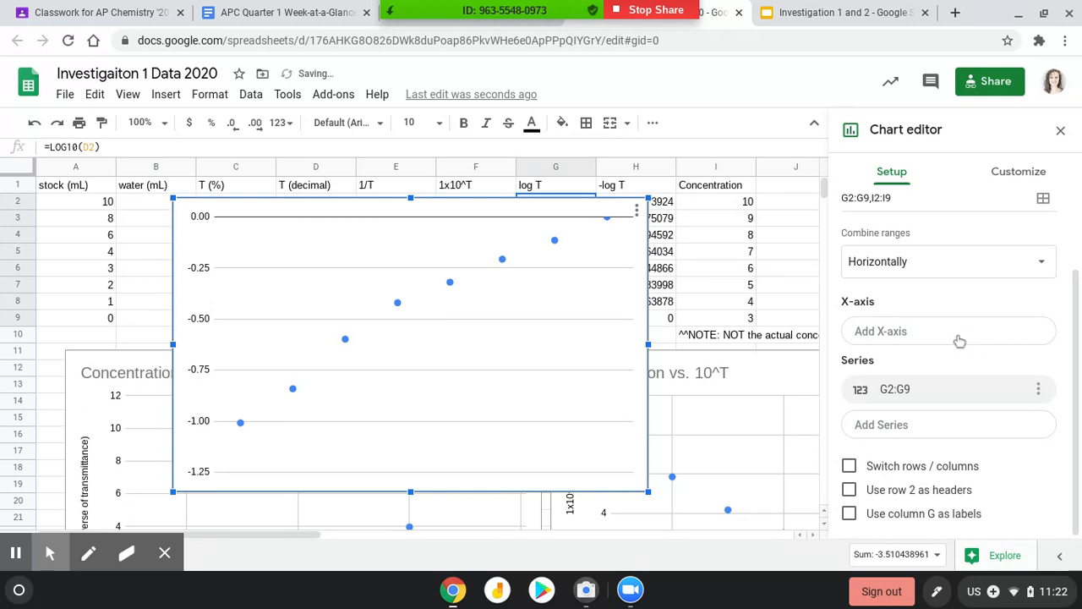
left_click(895, 333)
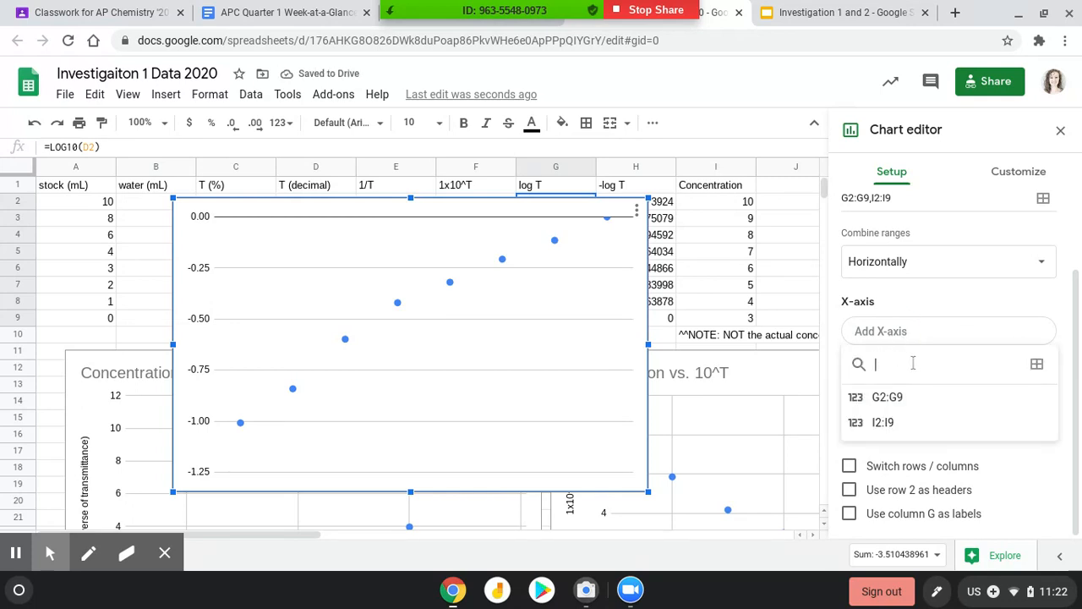
left_click(1036, 365)
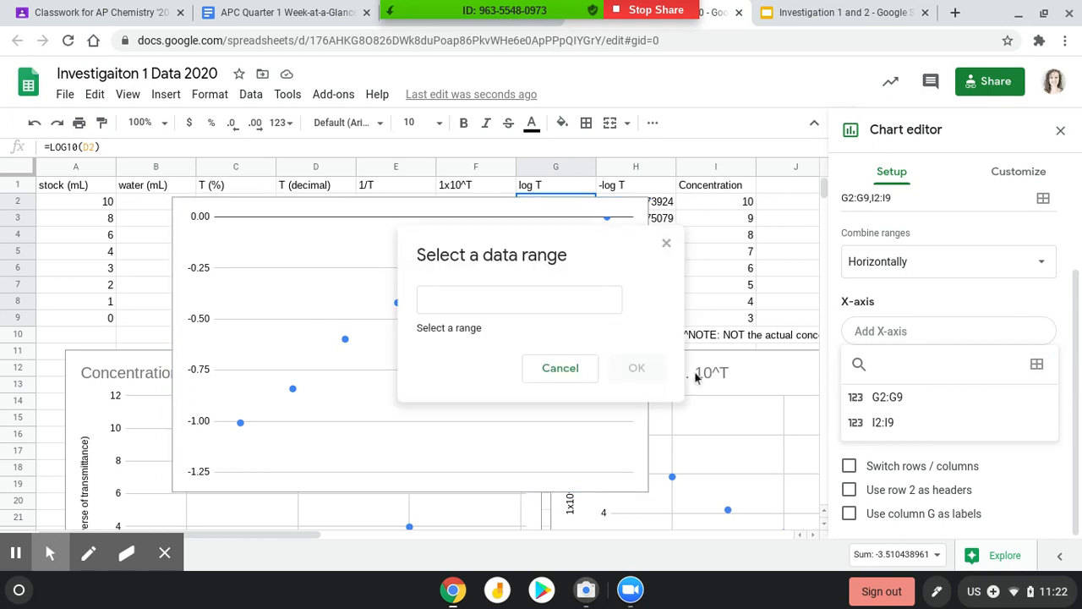
left_click(521, 299)
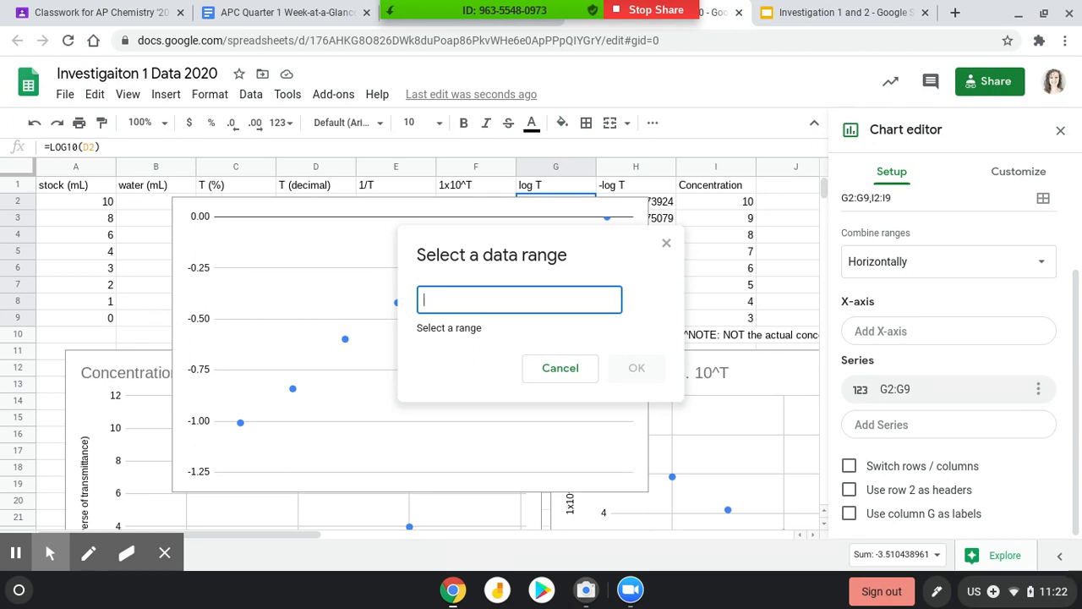
type("I2")
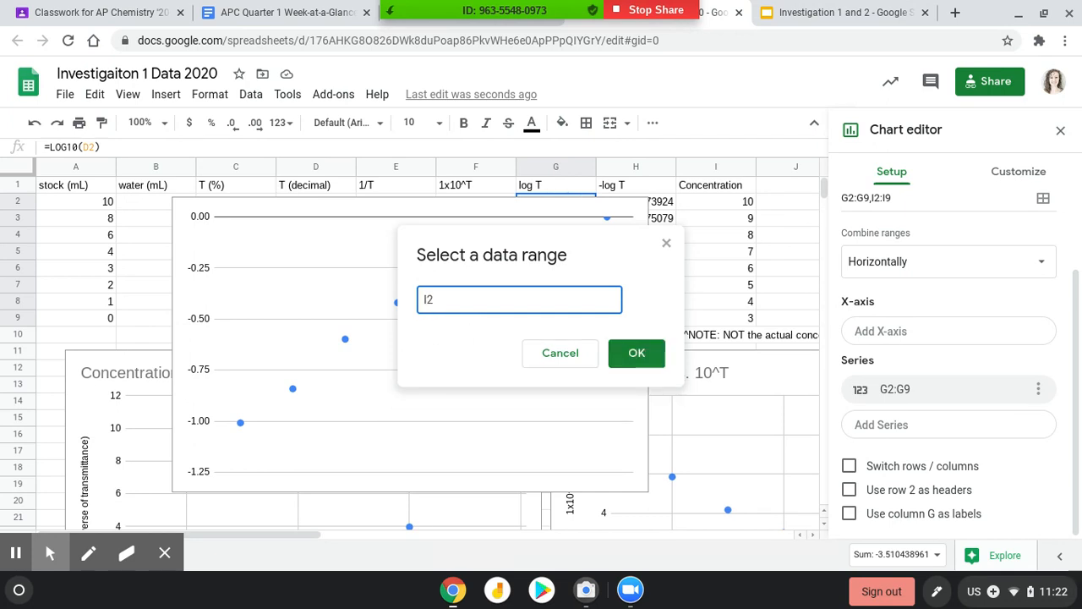
type(":I9")
left_click(632, 353)
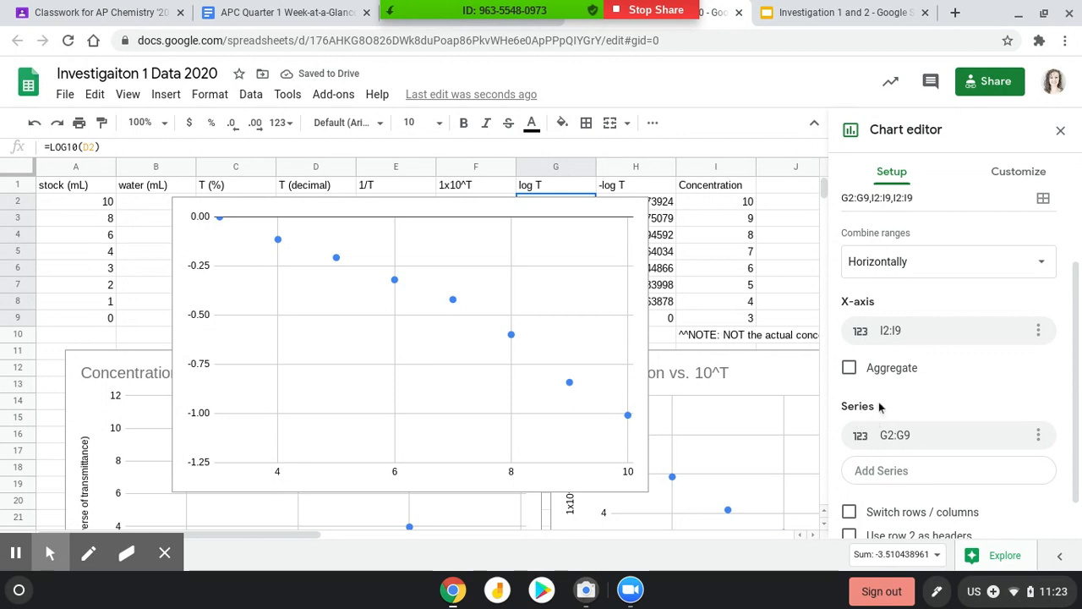
Remove the log T chart's data series and add G2:G9 as its series again
left_click(1038, 435)
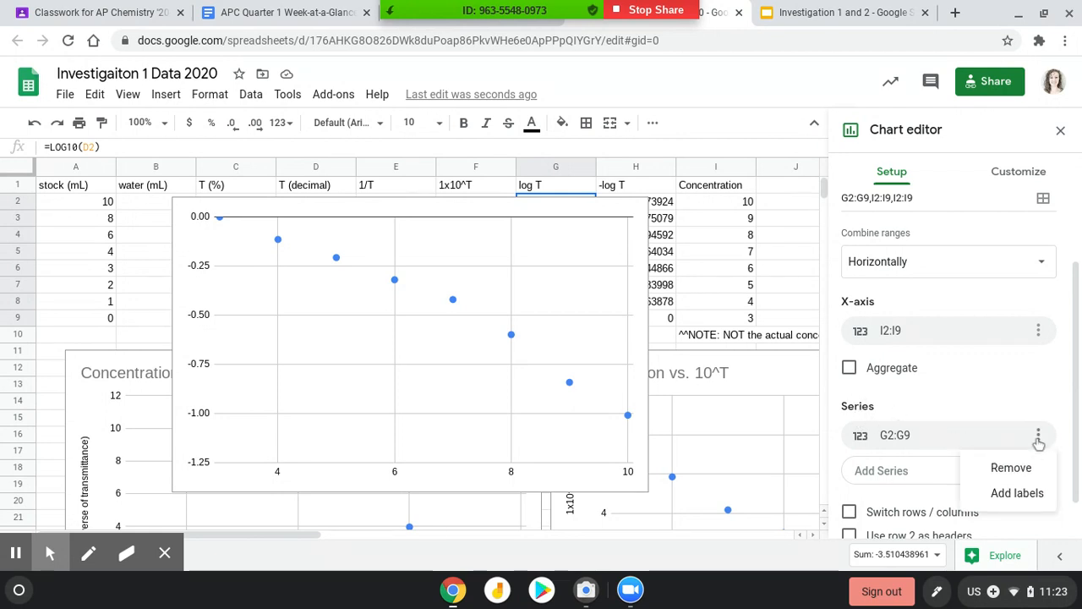
left_click(1007, 467)
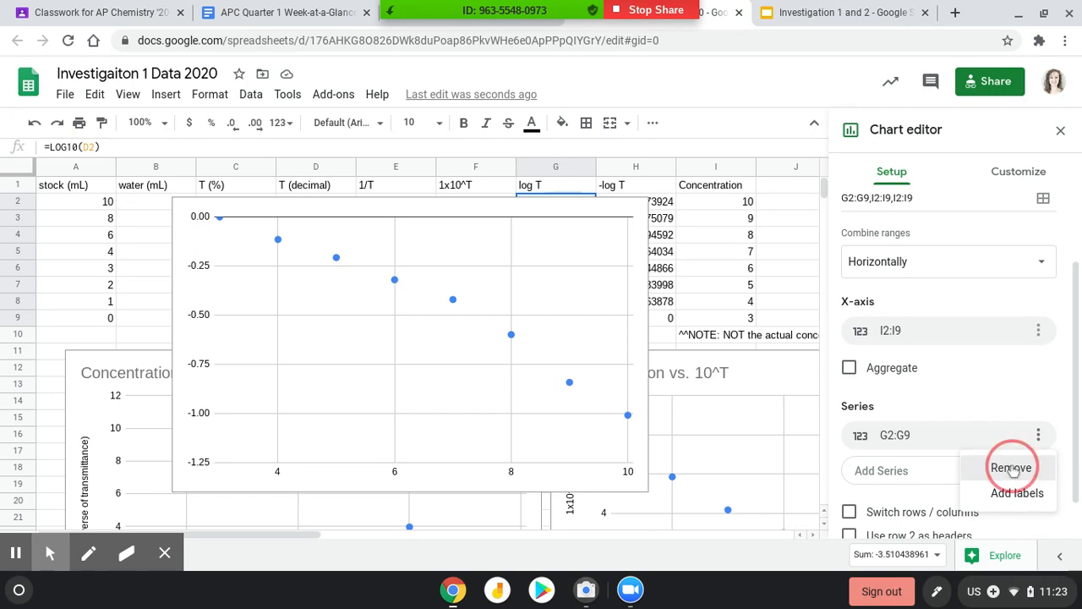
left_click(955, 445)
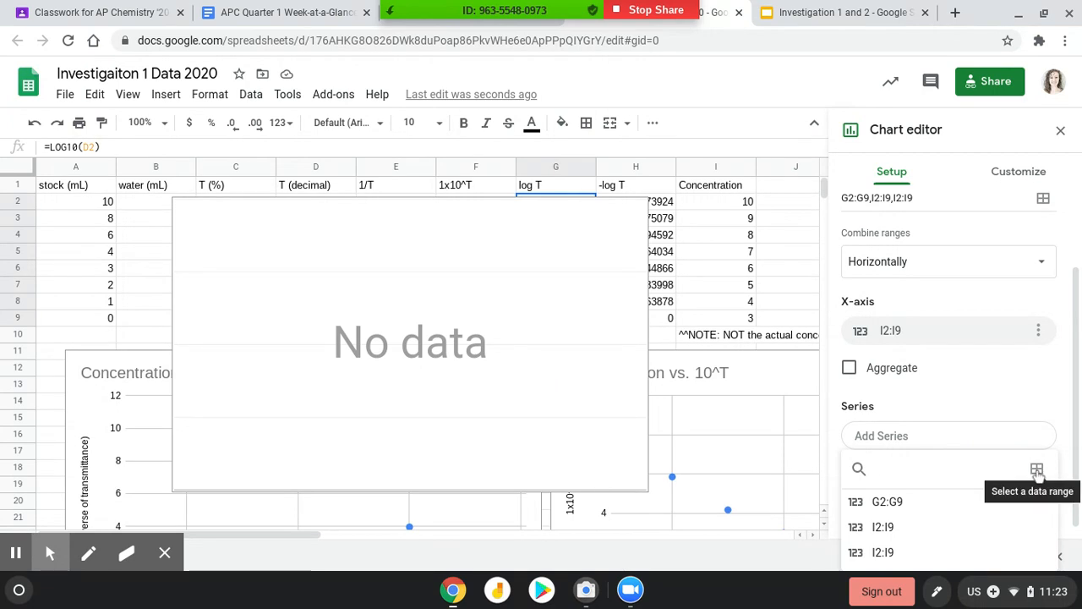
left_click(1037, 470)
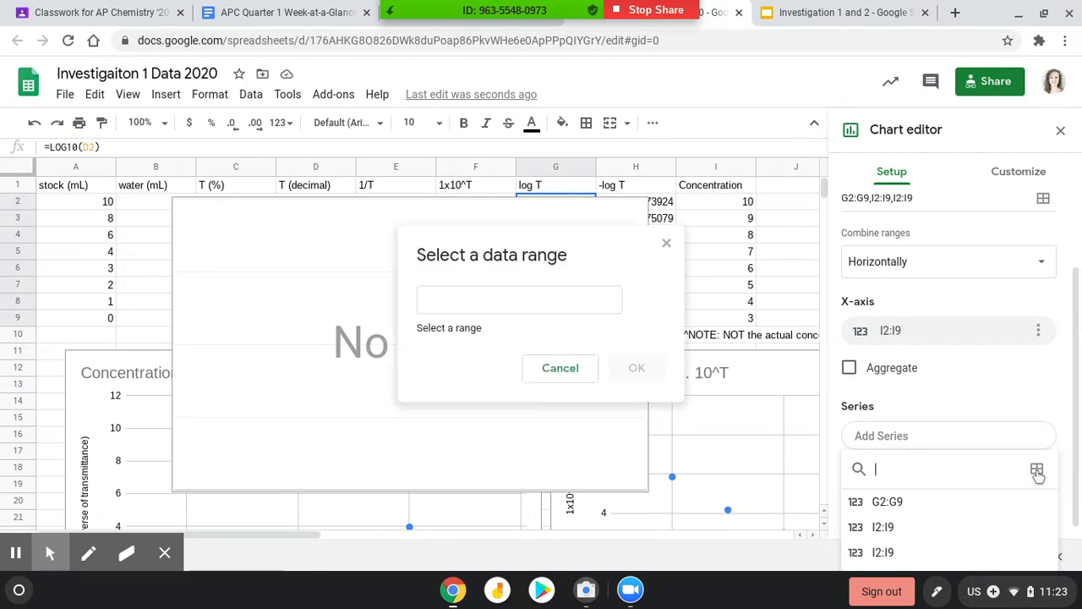
left_click(500, 304)
type("G2:G9")
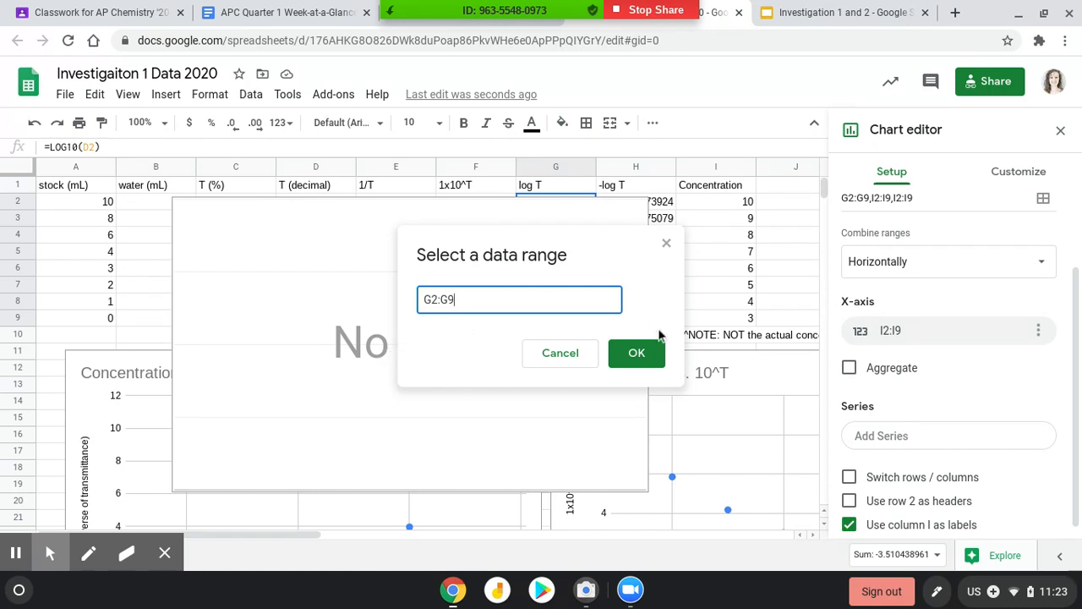
left_click(660, 353)
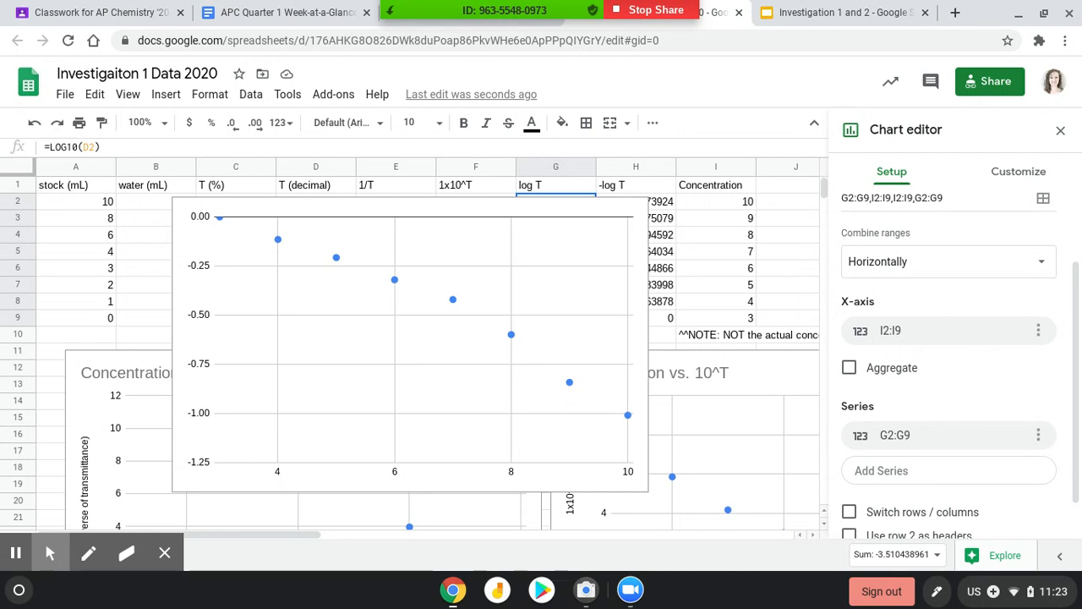
Set the main chart title of the log T scatter chart to "Concentration vs. Log T for Blue Dye #1"
left_click(1025, 173)
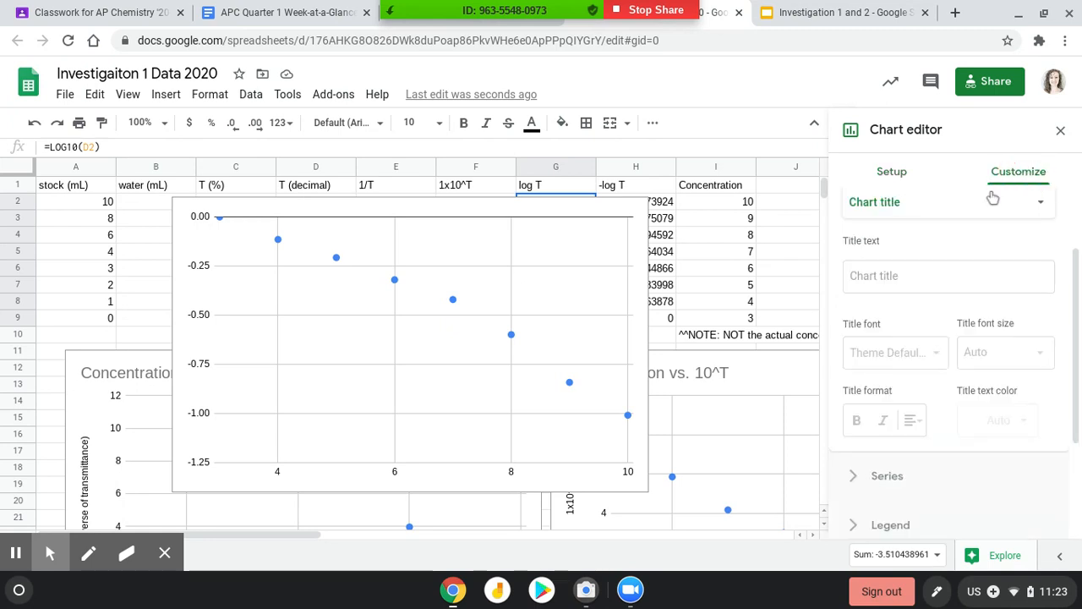
left_click(912, 282)
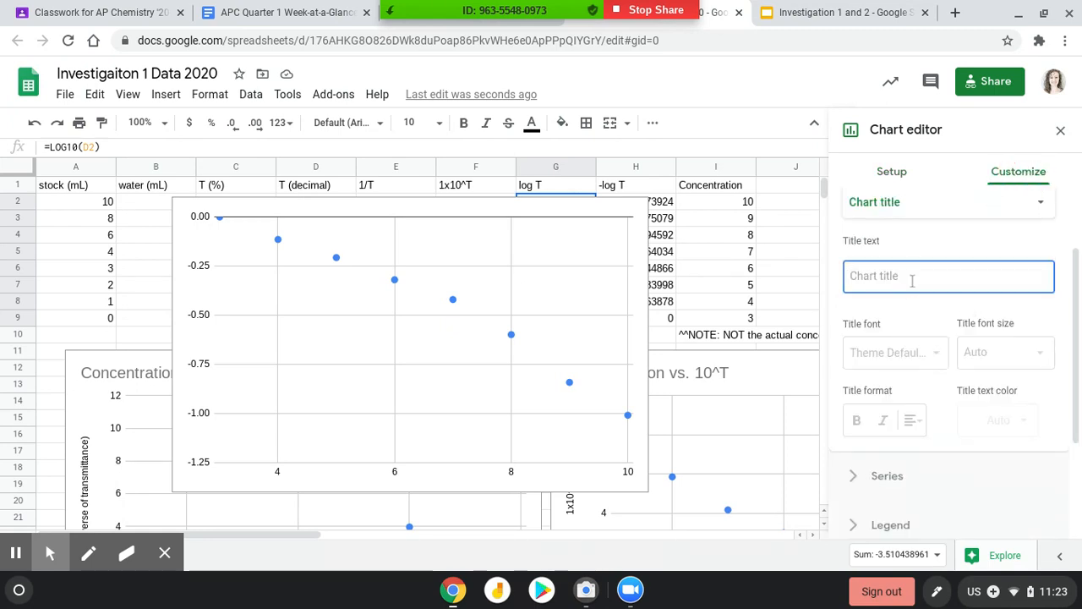
type("Concentration vs. log T")
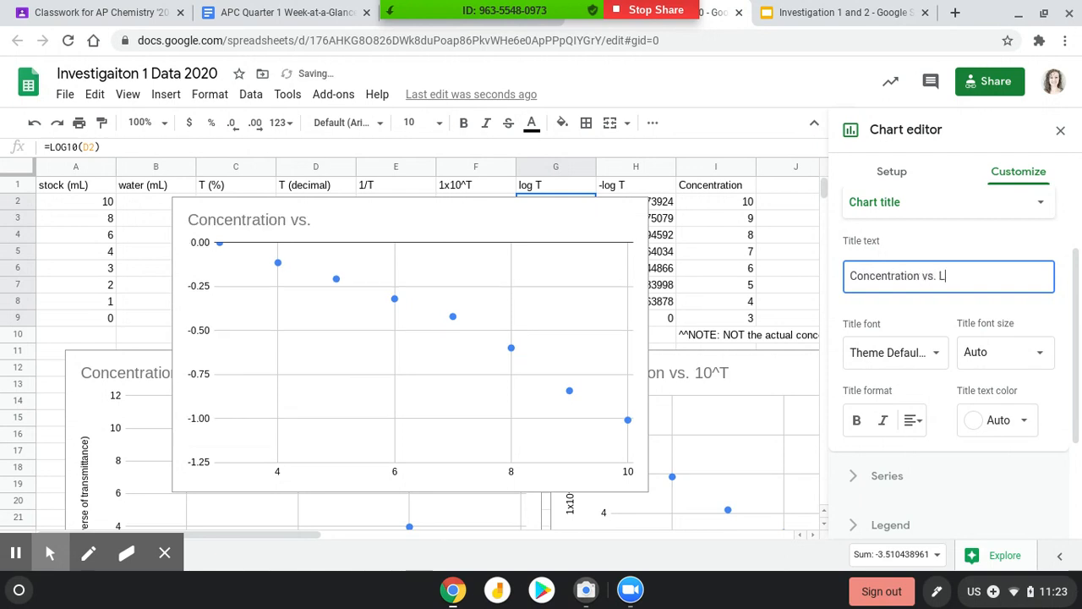
type("og T for B")
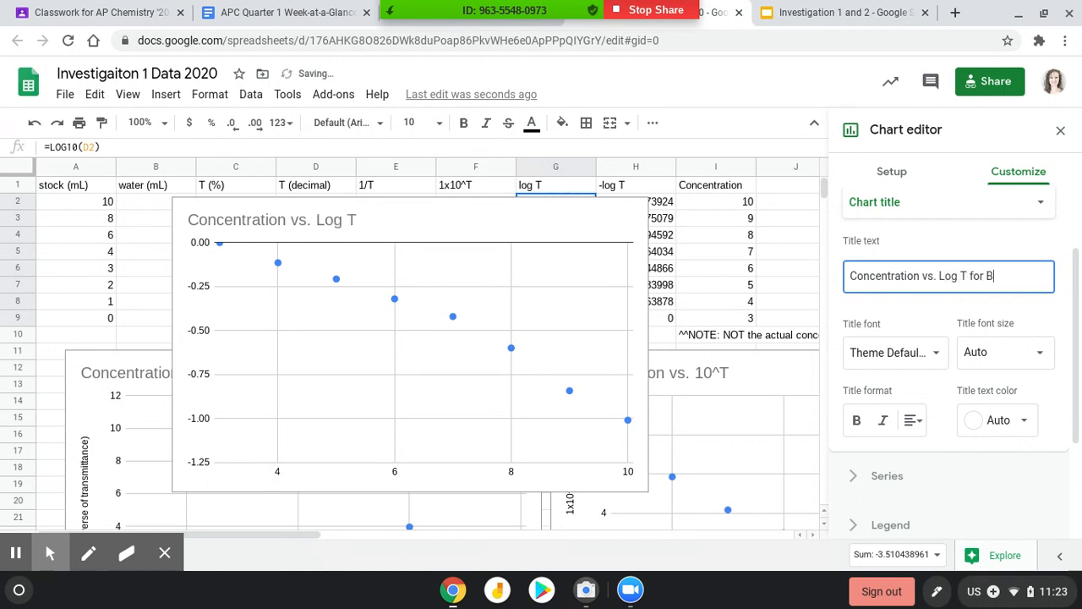
type("lue Dye #1")
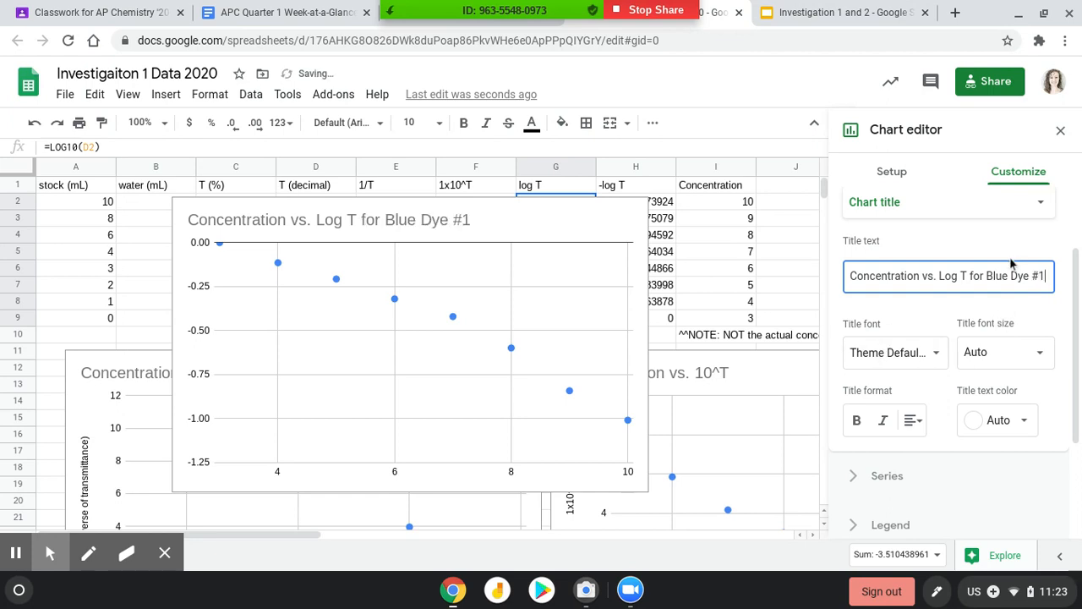
Set the horizontal axis title of the log T chart to "concentration blue dye #1 (M)"
scroll(1001, 262, "up", 1)
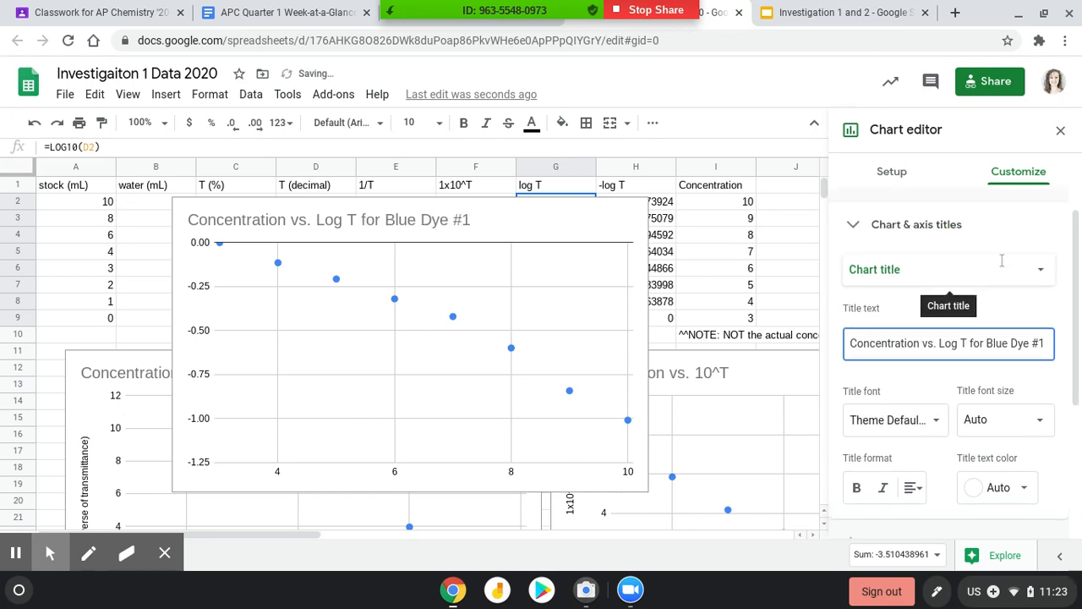
left_click(978, 293)
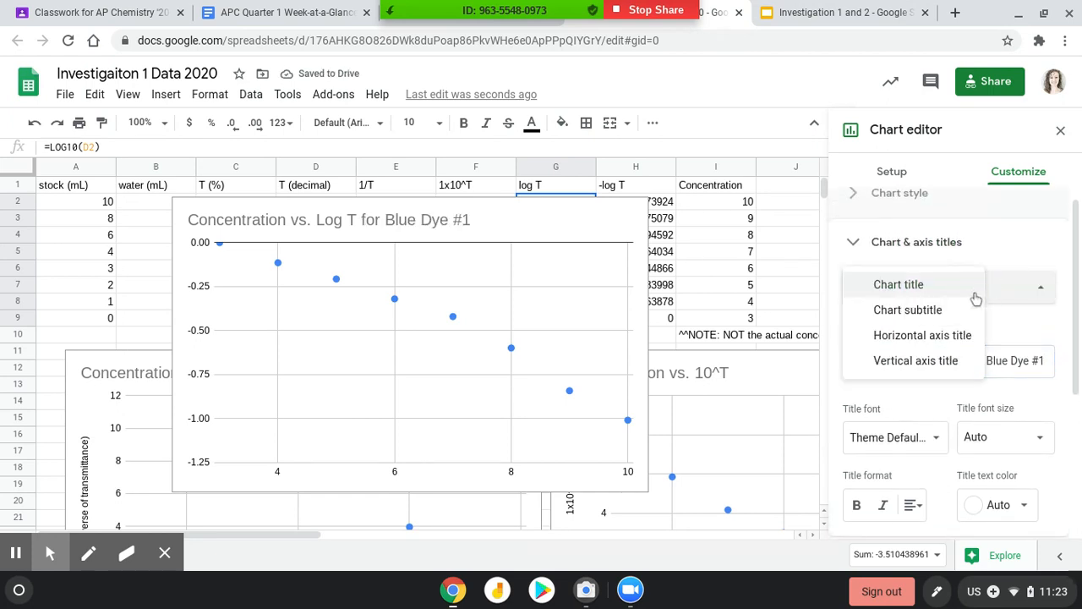
left_click(942, 338)
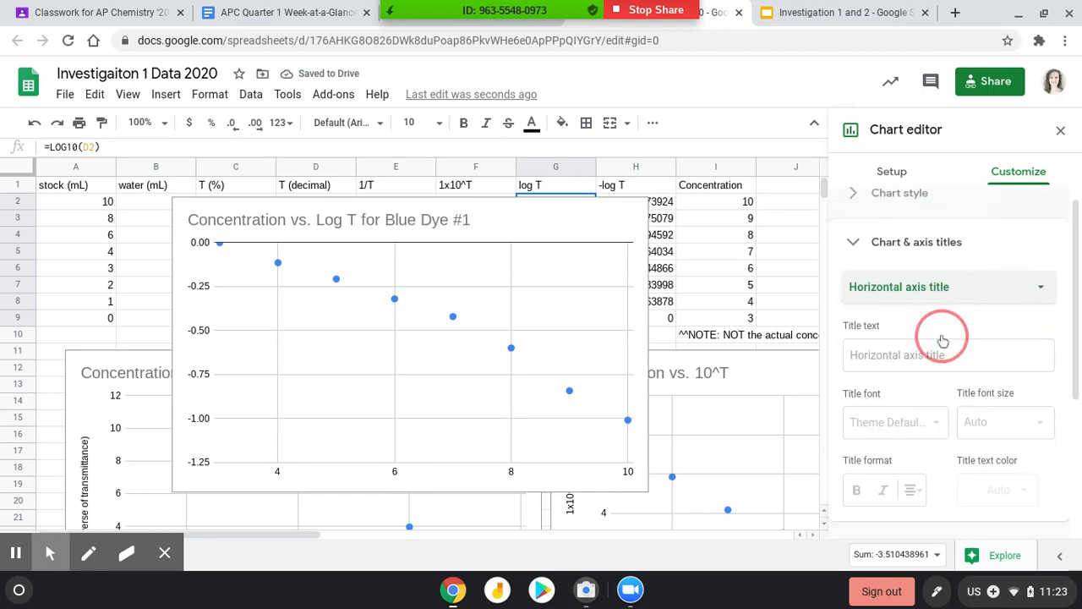
left_click(902, 355)
type("Concentration for")
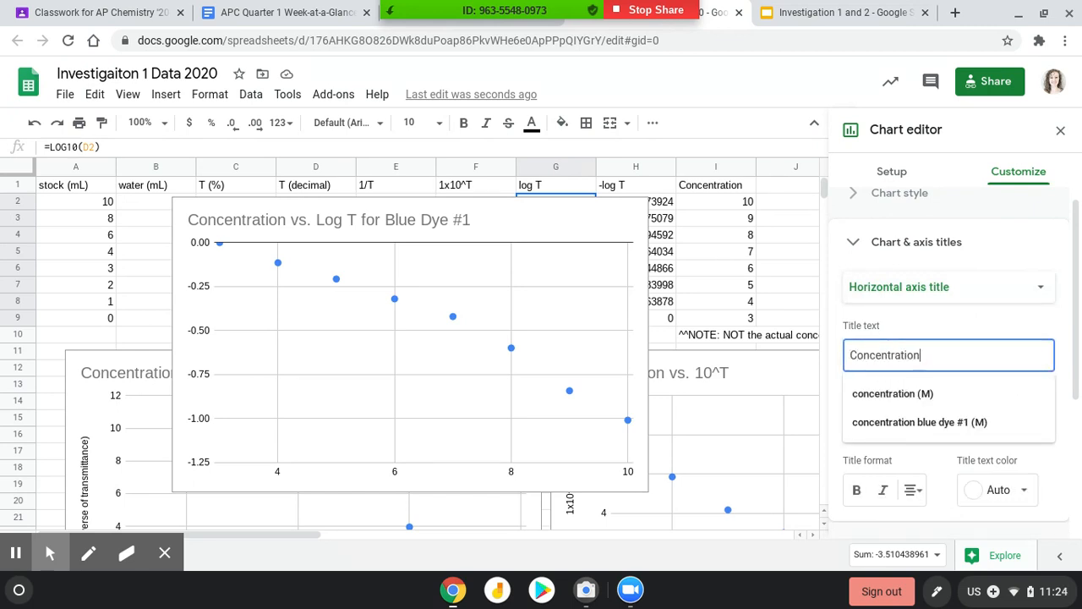
key("BackSpace")
key("BackSpace")
key("BackSpace")
key("BackSpace")
key("BackSpace")
left_click(896, 419)
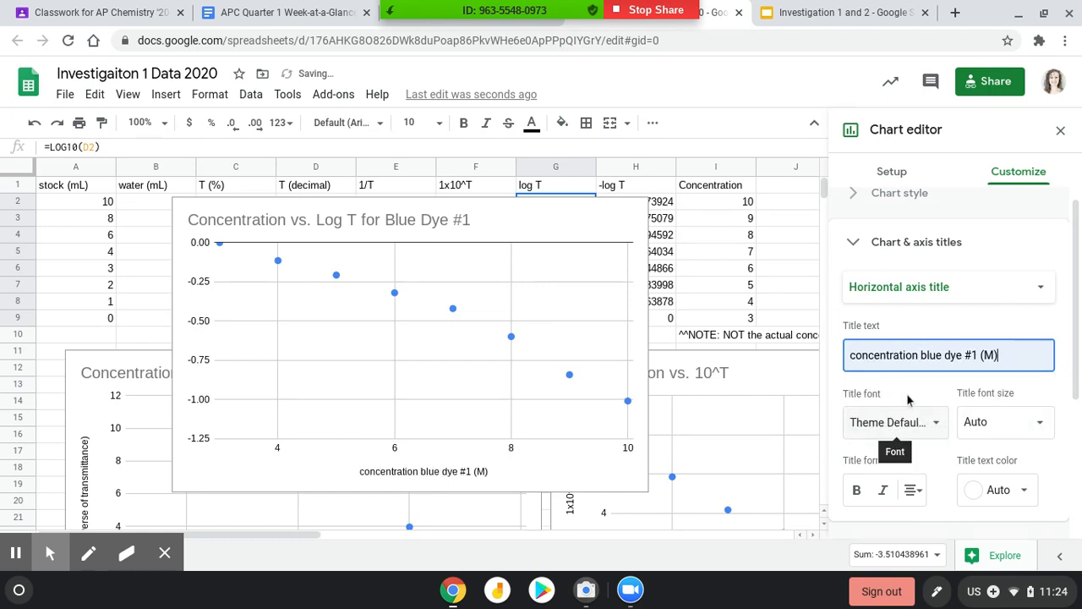
Set the vertical axis title of the log T chart to "Log T"
left_click(969, 286)
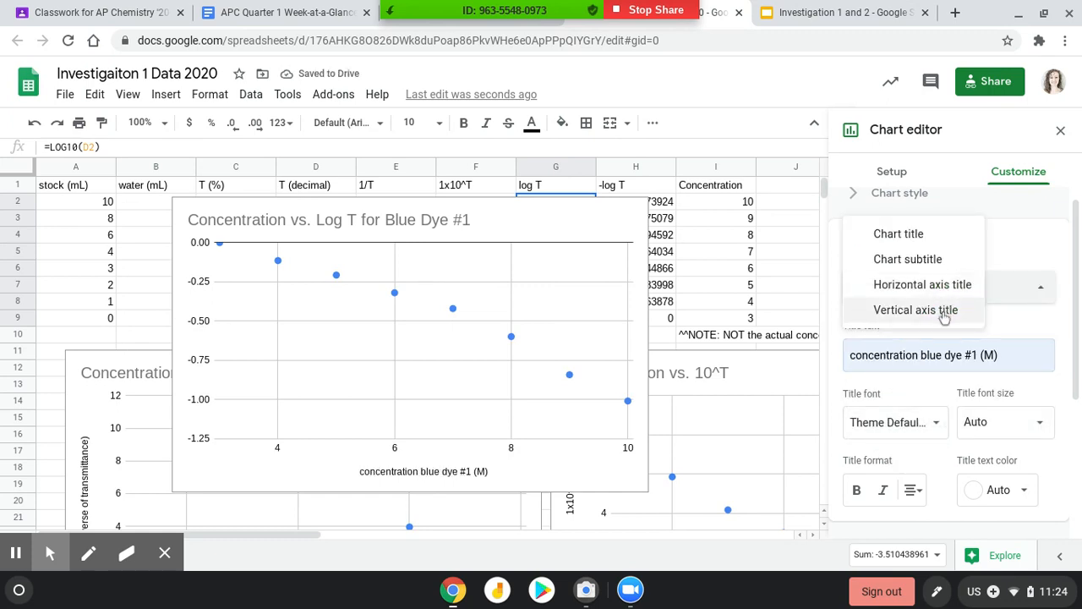
left_click(943, 311)
left_click(899, 354)
type("Log T")
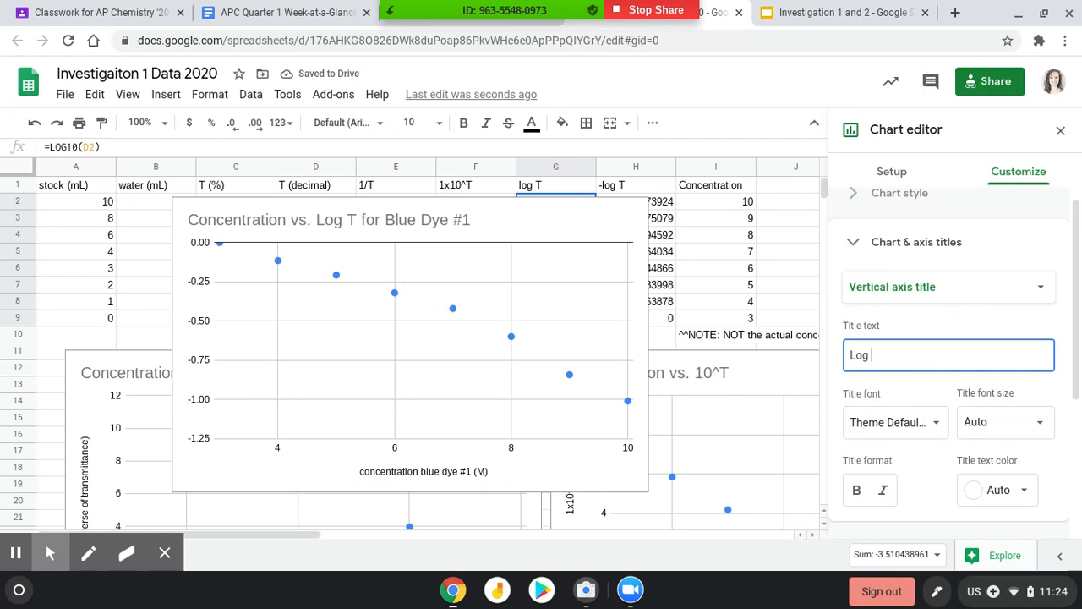
Move the log T chart off the data table and place it directly below the 1/T chart
left_click(921, 382)
scroll(921, 382, "down", 1)
scroll(921, 381, "up", 1)
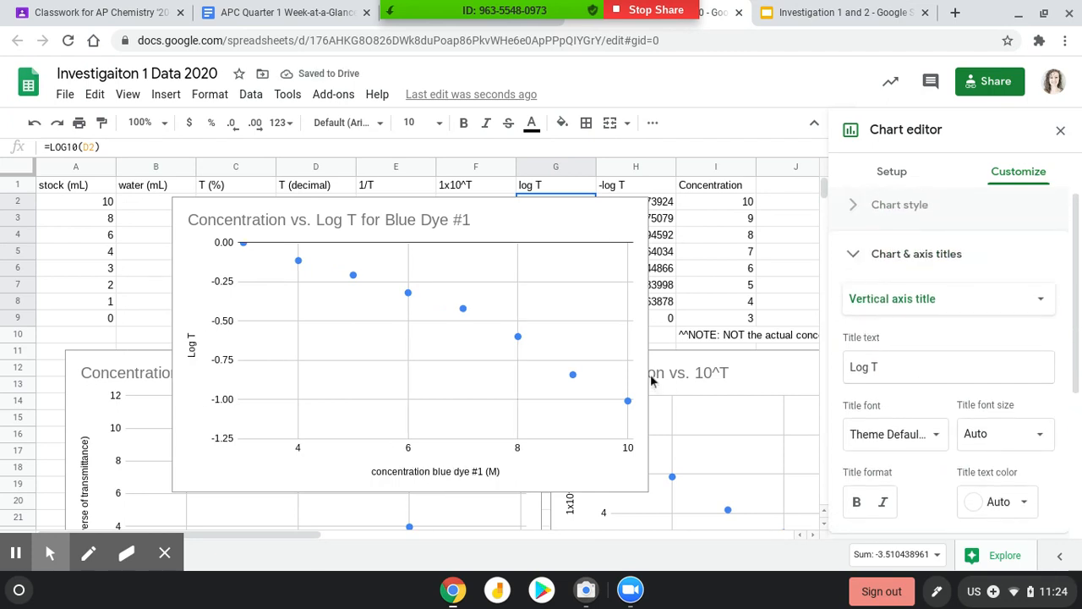
left_click(602, 227)
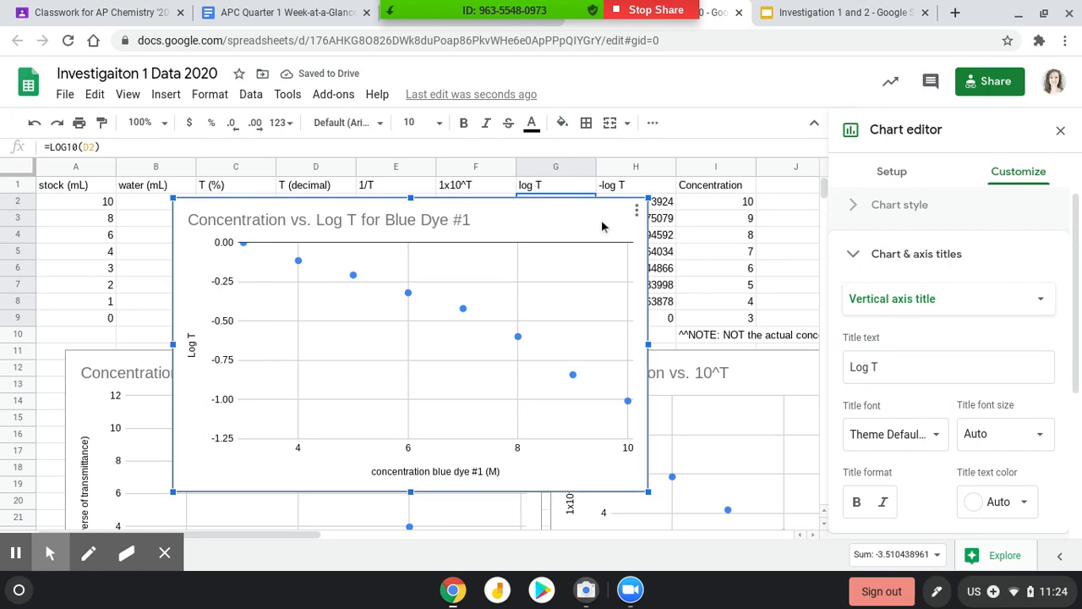
left_click(469, 313)
scroll(468, 314, "down", 1)
scroll(469, 313, "up", 1)
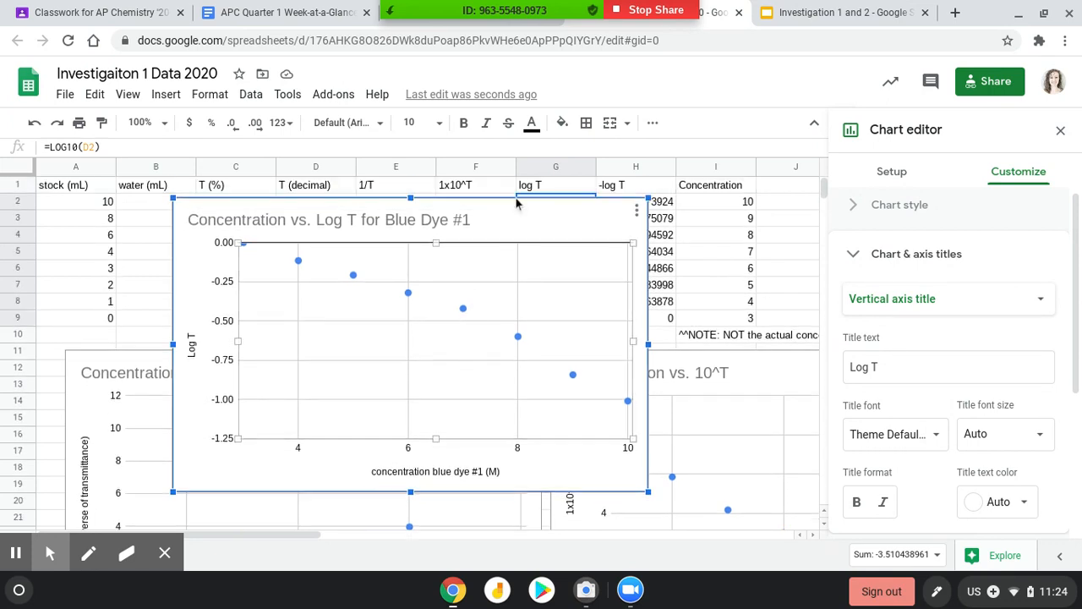
left_click_drag(498, 242, 398, 536)
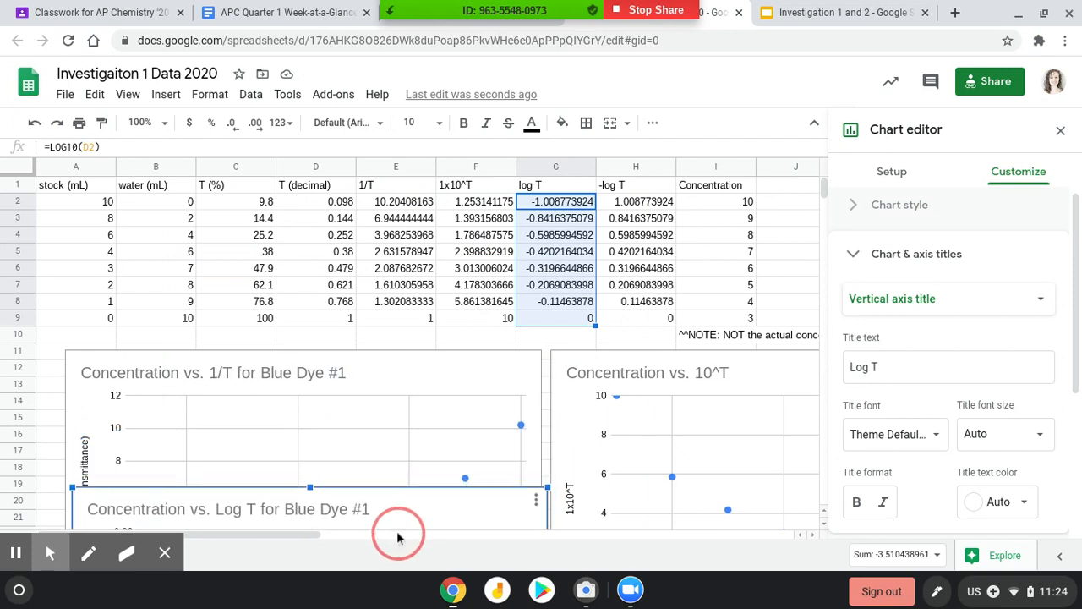
scroll(416, 490, "down", 3)
scroll(416, 491, "up", 1)
scroll(416, 491, "down", 1)
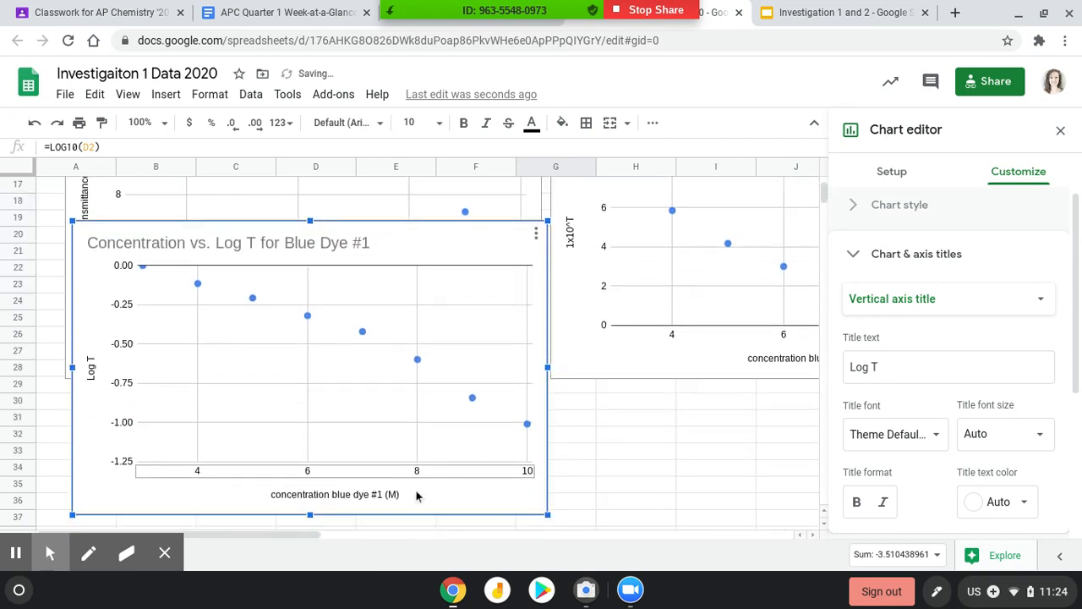
left_click_drag(399, 237, 392, 444)
scroll(392, 445, "down", 2)
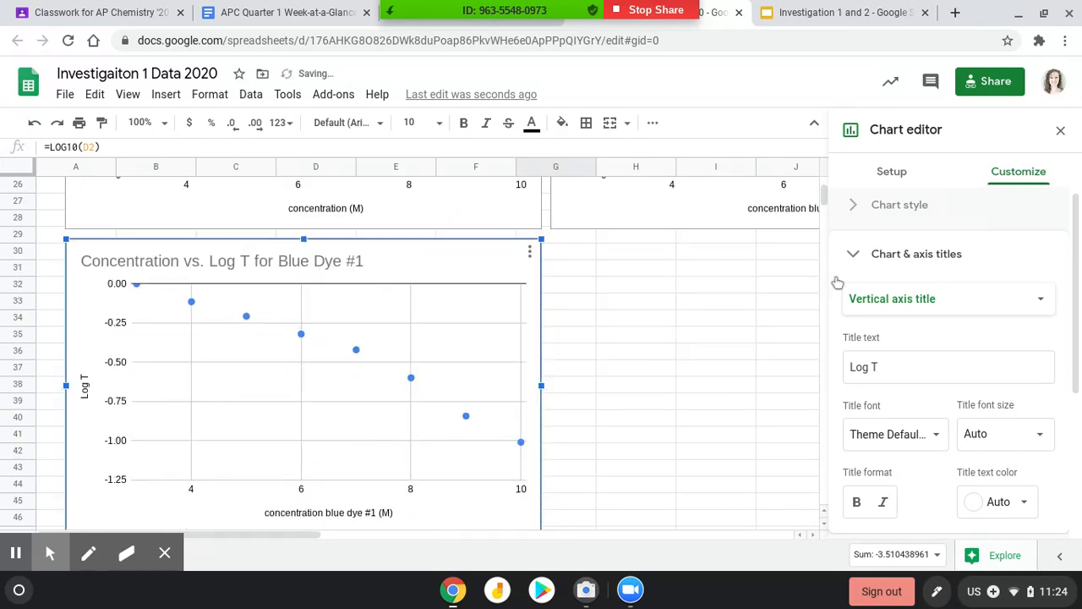
Insert a scatter chart of the -log T values in H2:H9
scroll(727, 360, "up", 10)
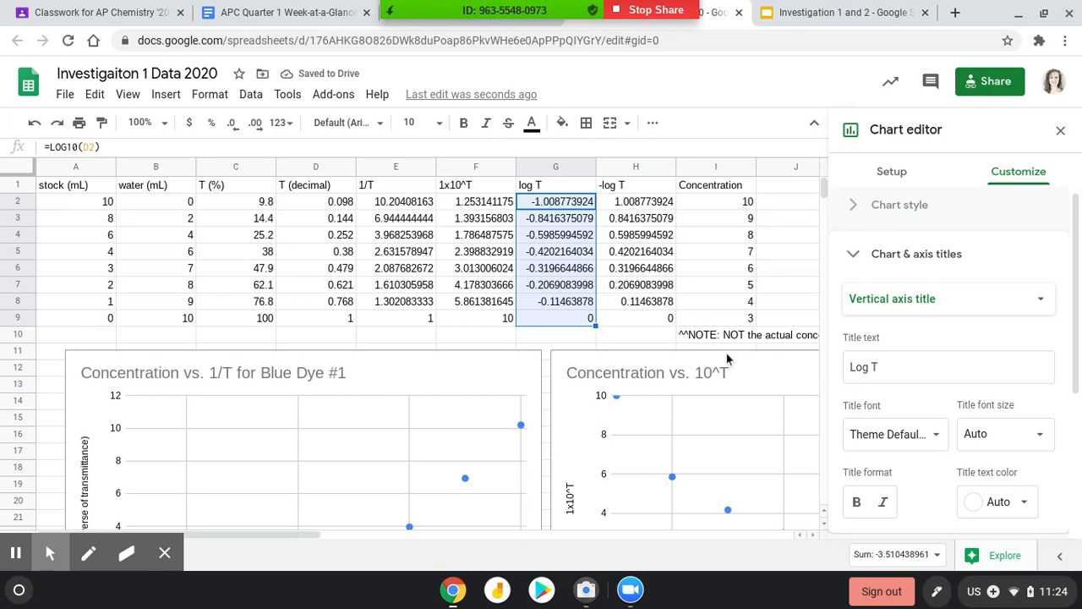
left_click(660, 201)
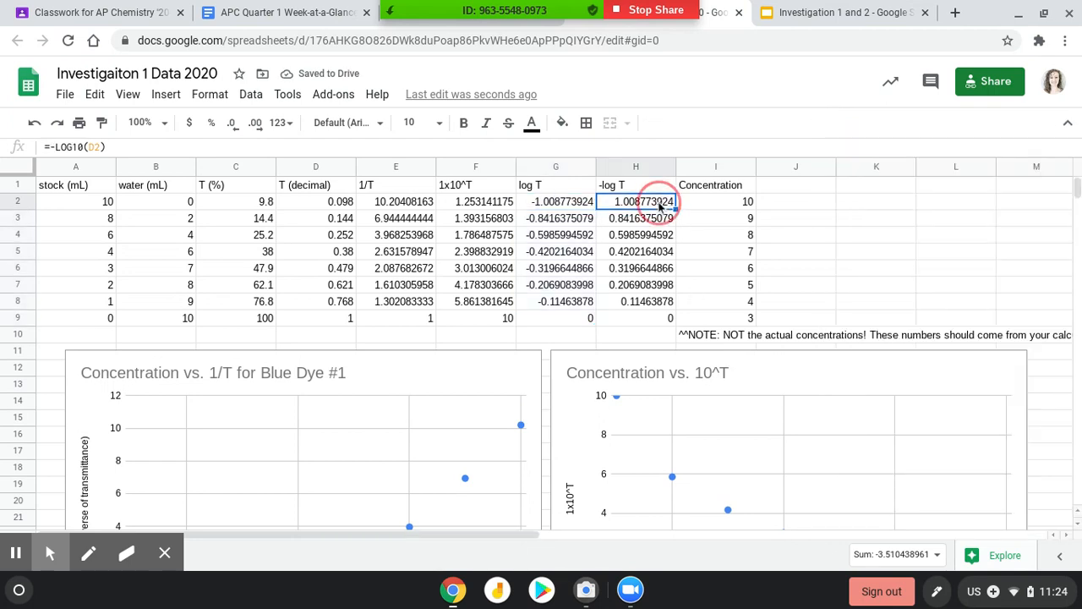
left_click(656, 320, "shift")
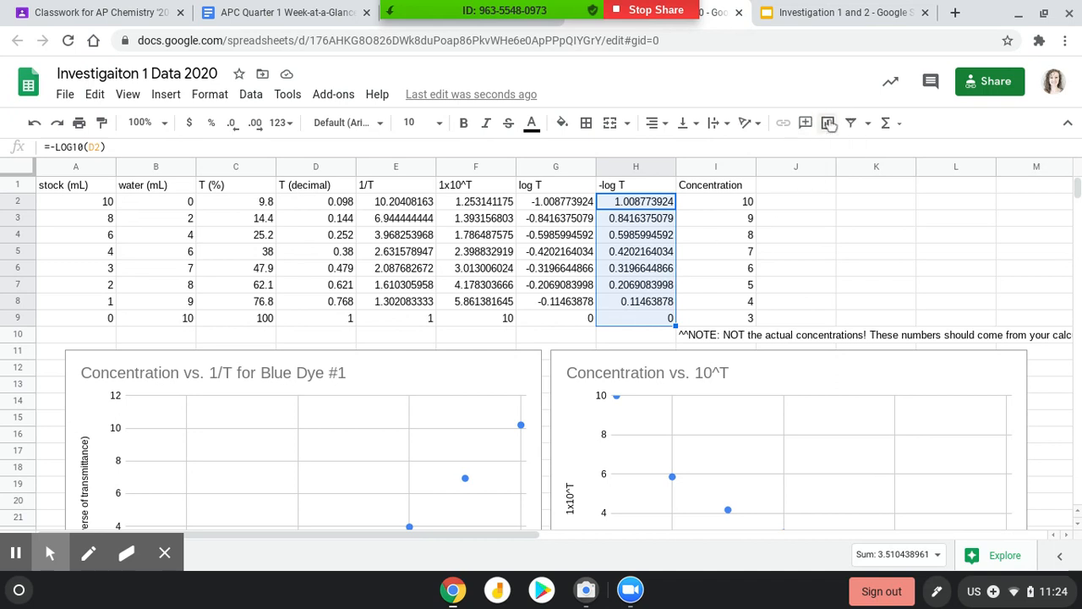
left_click(829, 124)
left_click(903, 231)
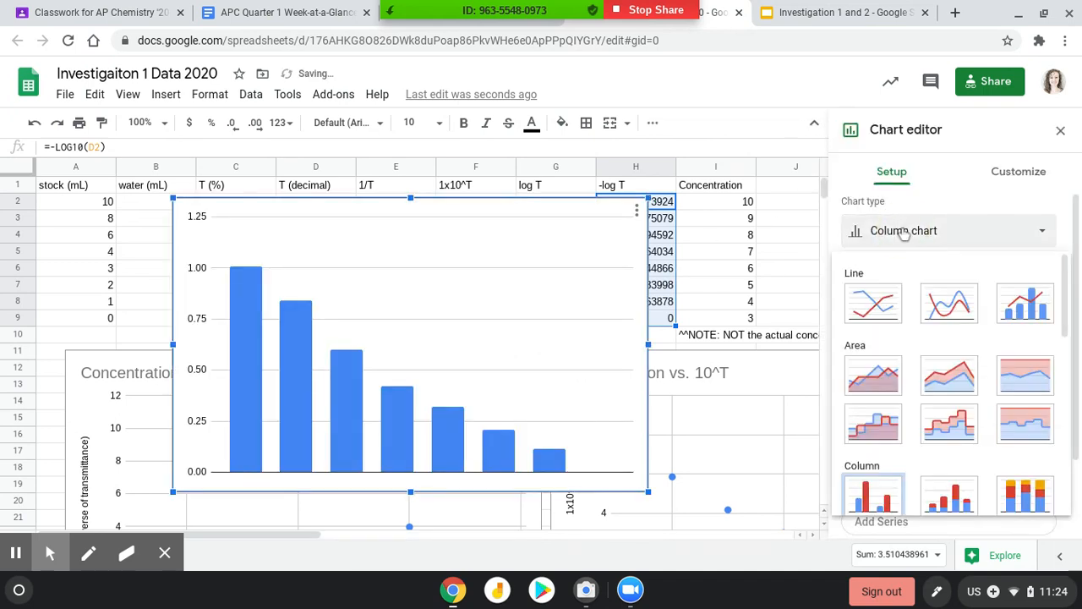
scroll(867, 372, "down", 5)
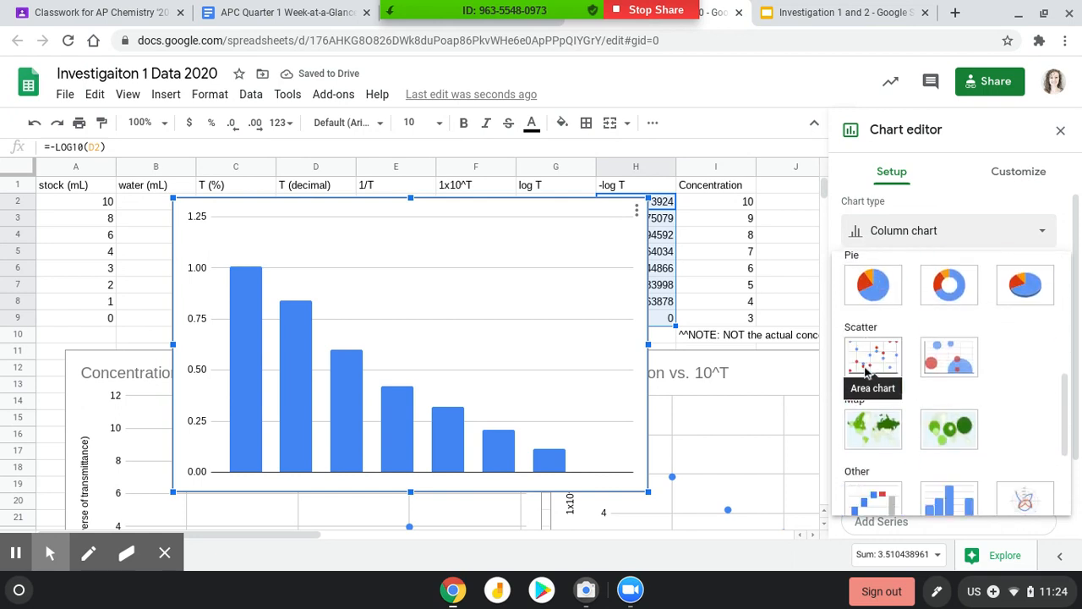
left_click(866, 372)
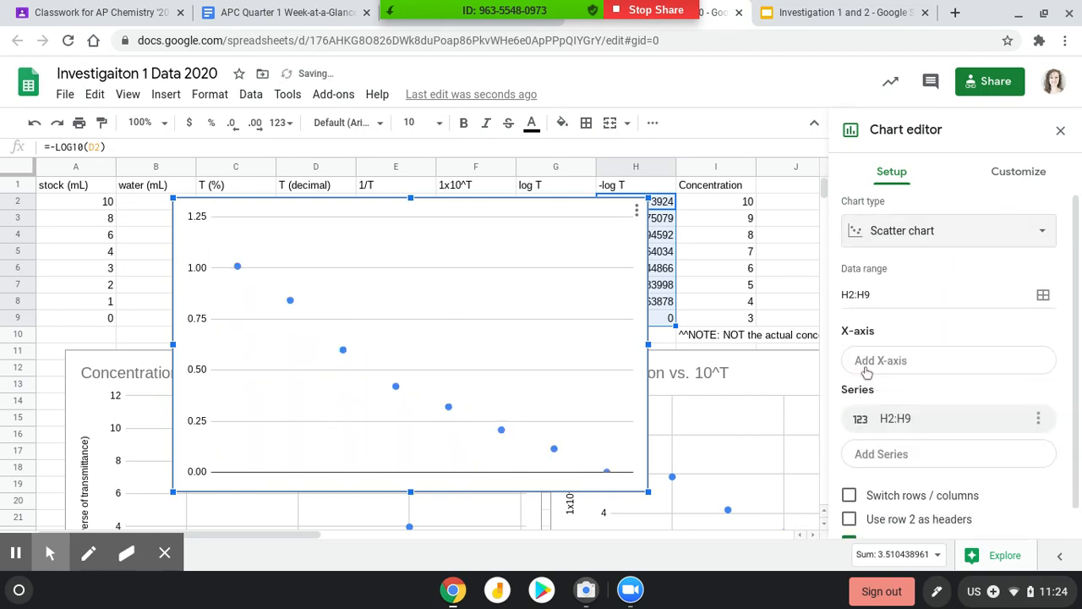
Set the X-axis of the -log T scatter chart to the Concentration range I2:I9
left_click(930, 362)
left_click(1037, 393)
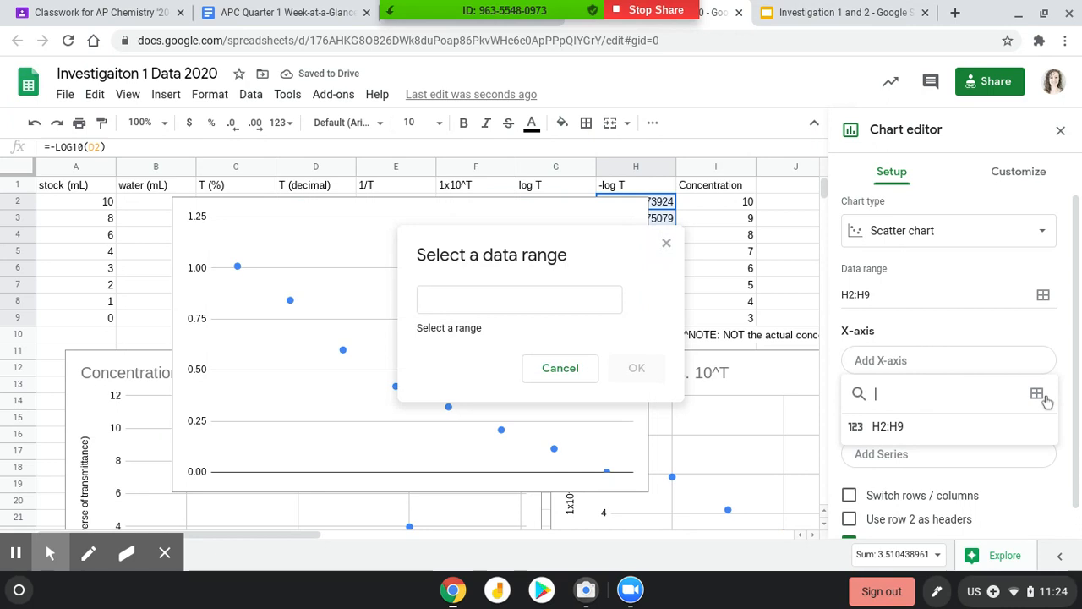
type("I2:I9")
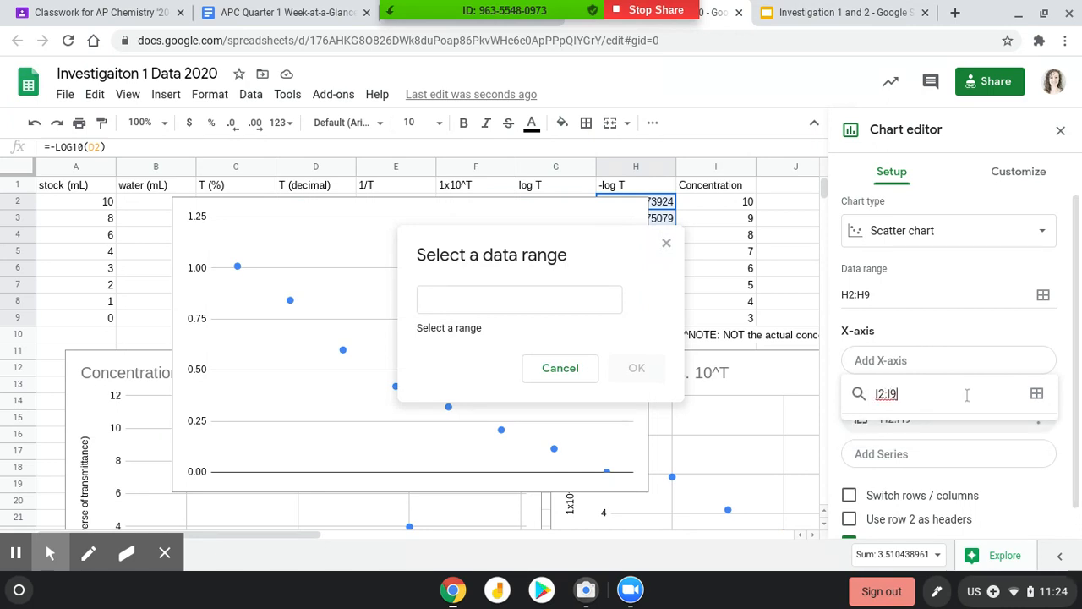
left_click(475, 290)
type("I2")
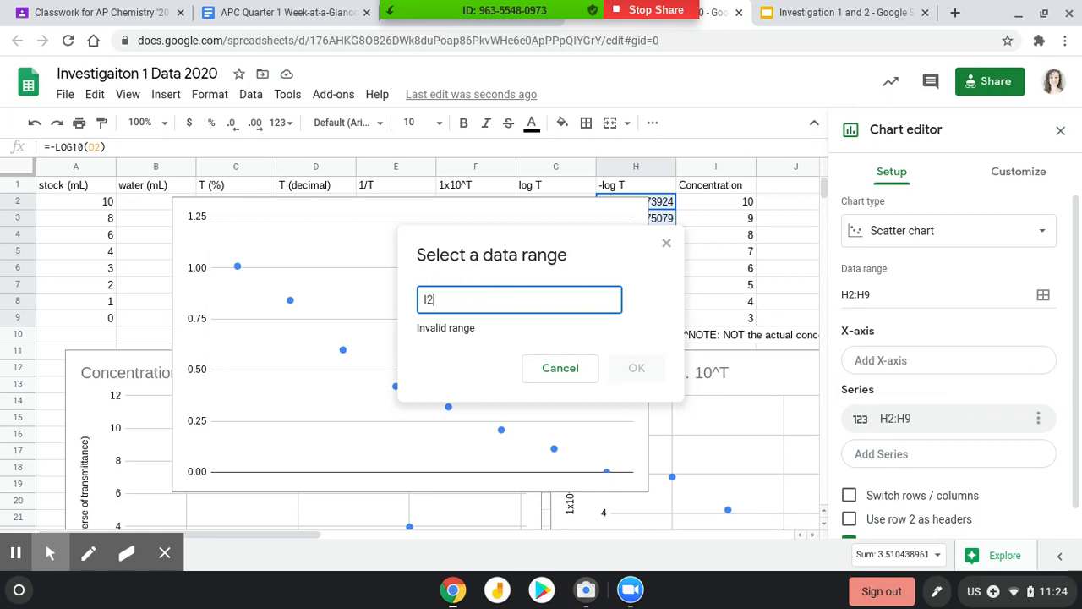
type(":I9")
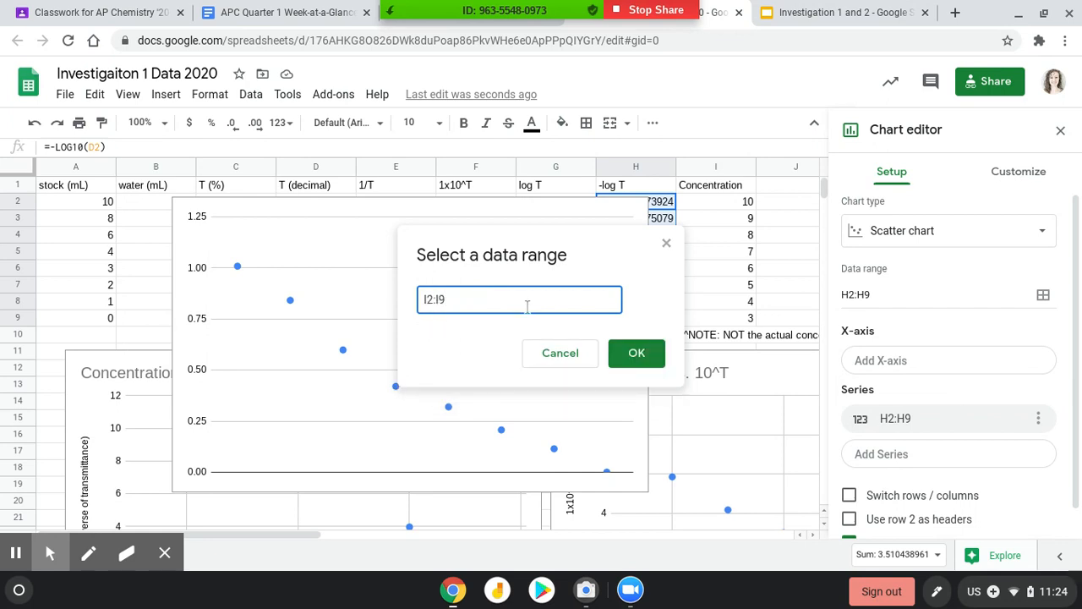
left_click(636, 354)
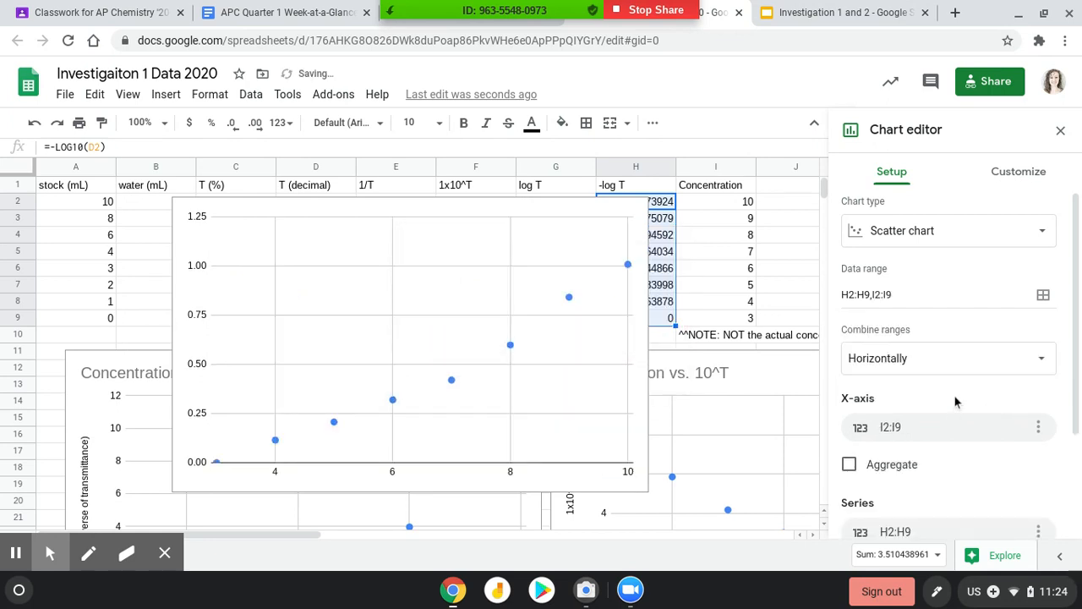
Open the main chart title text of the -log T chart for editing
left_click(1017, 172)
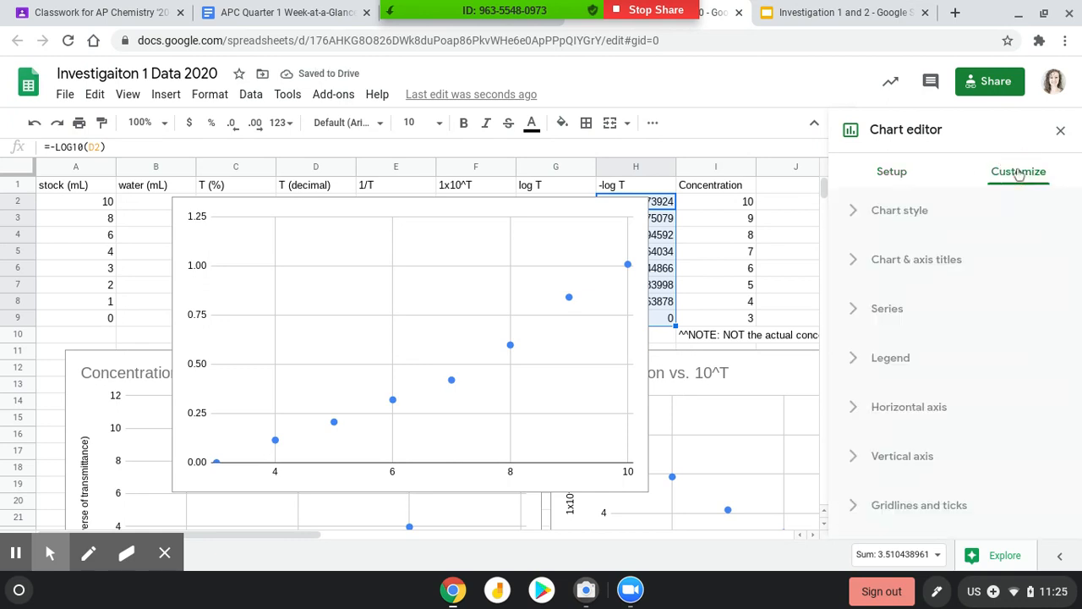
left_click(894, 259)
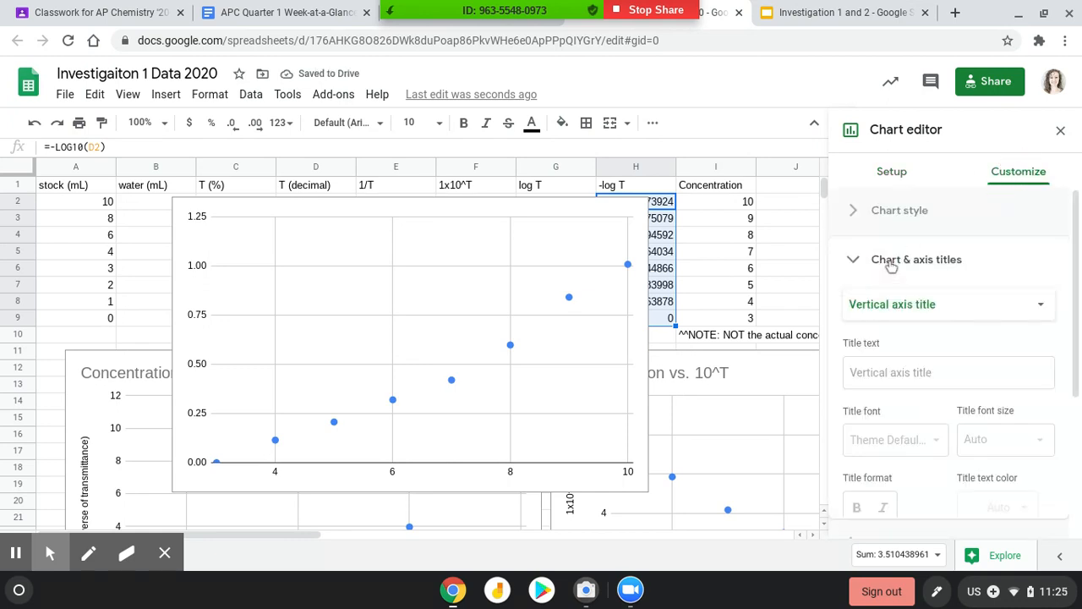
left_click(881, 311)
left_click(934, 228)
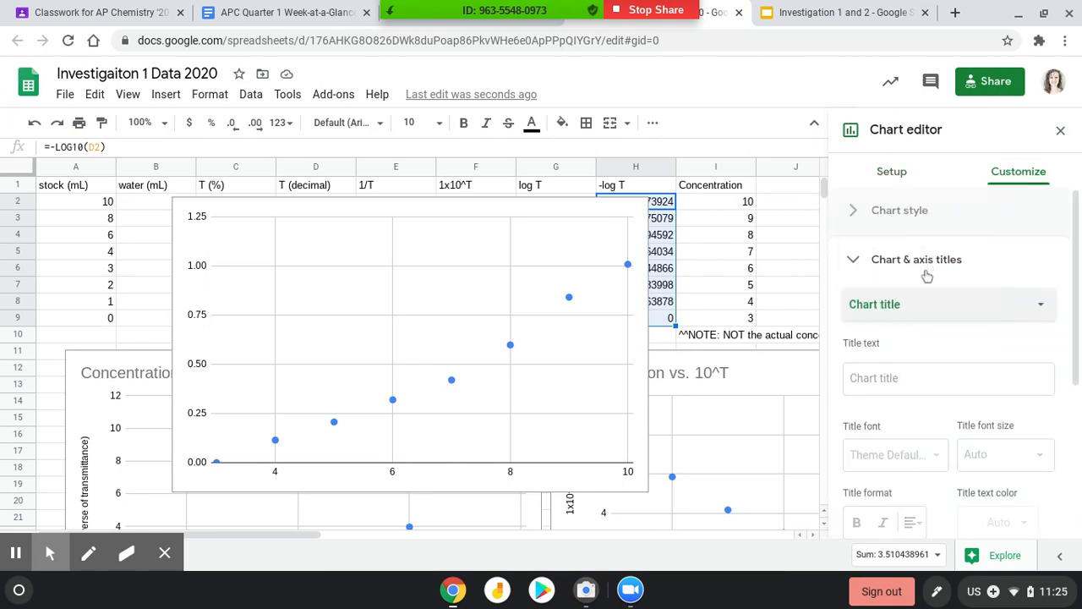
left_click(890, 378)
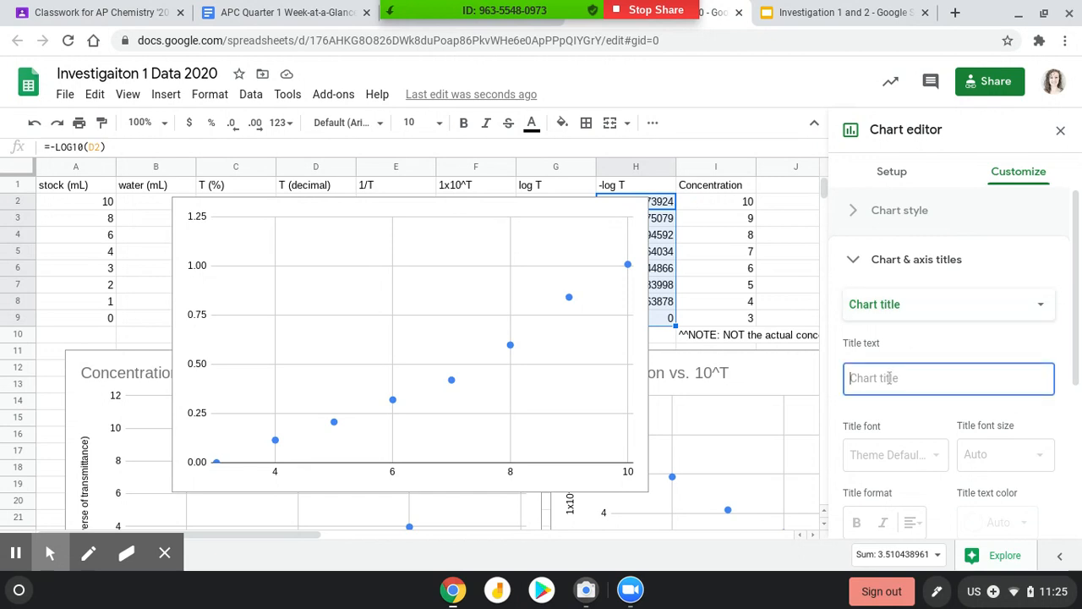
type("-log T")
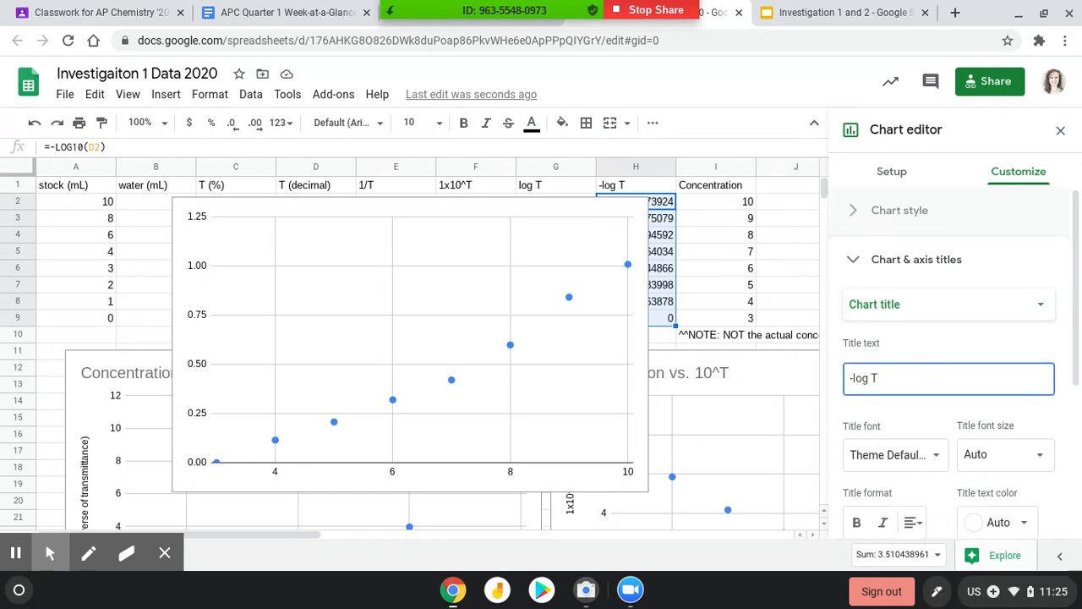
type("vs.")
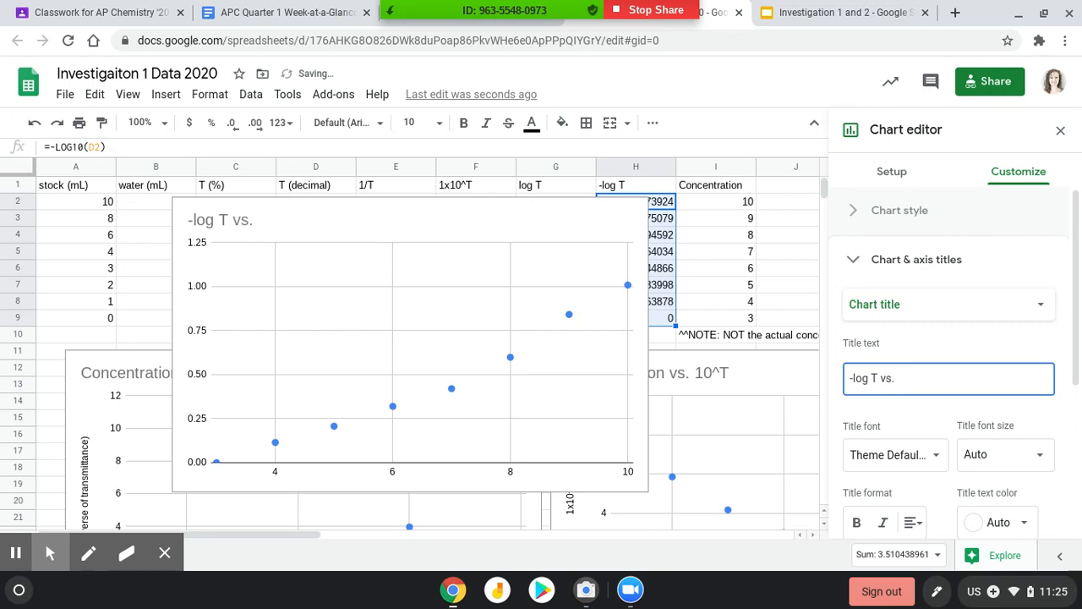
key("BackSpace")
key("BackSpace")
key("BackSpace")
key("BackSpace")
key("BackSpace")
key("BackSpace")
key("BackSpace")
key("BackSpace")
key("BackSpace")
key("BackSpace")
Enter "Concentration vs. -log T for Blue Dye #1" as the main title of the -log T chart
type("Concentration vs. -log T for Blue Dye ")
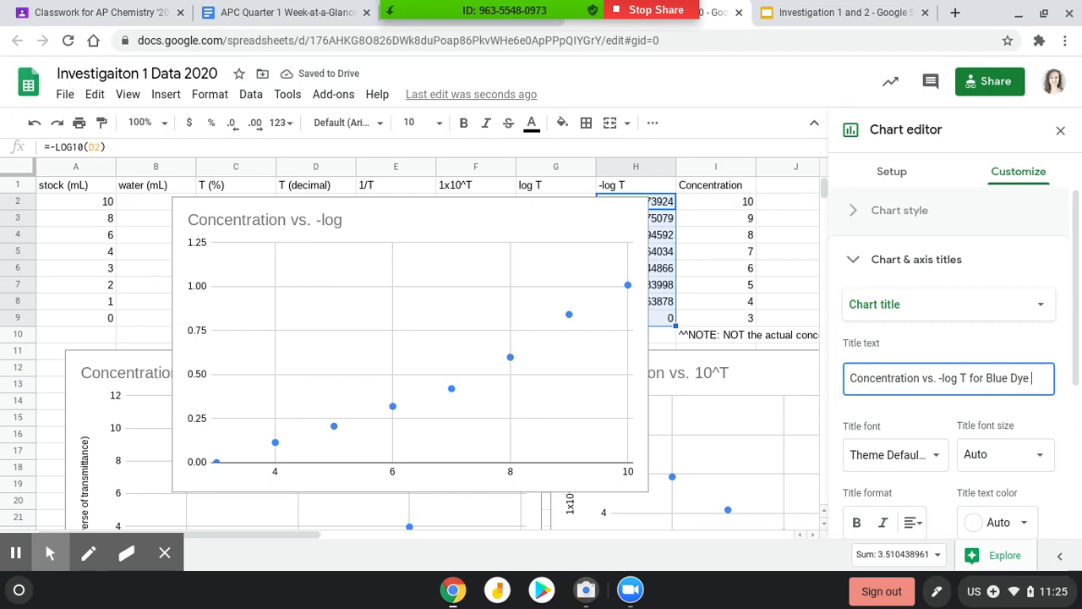
type("#1")
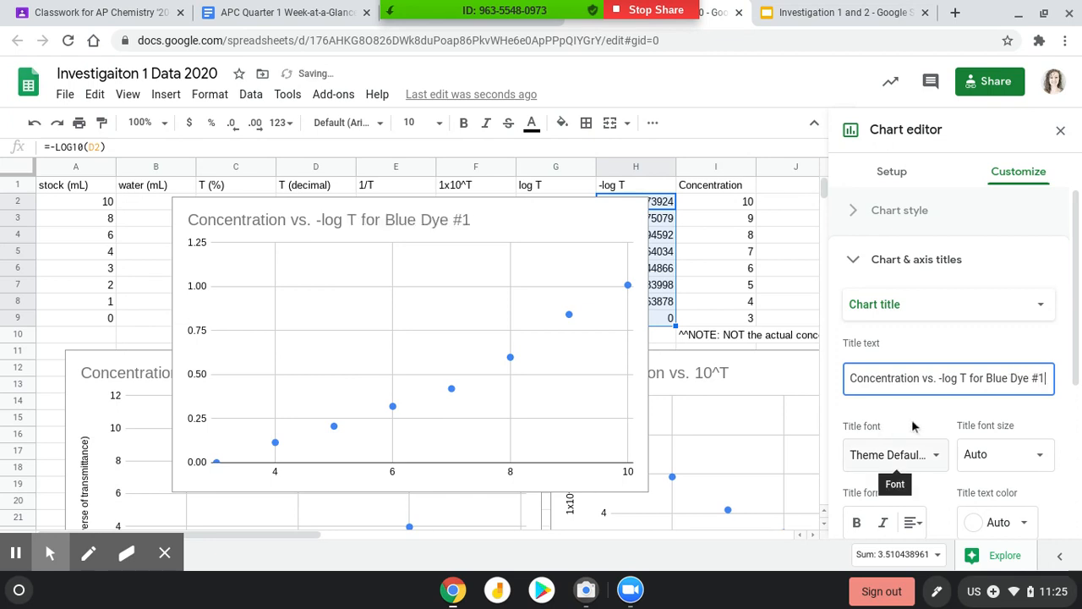
left_click(913, 424)
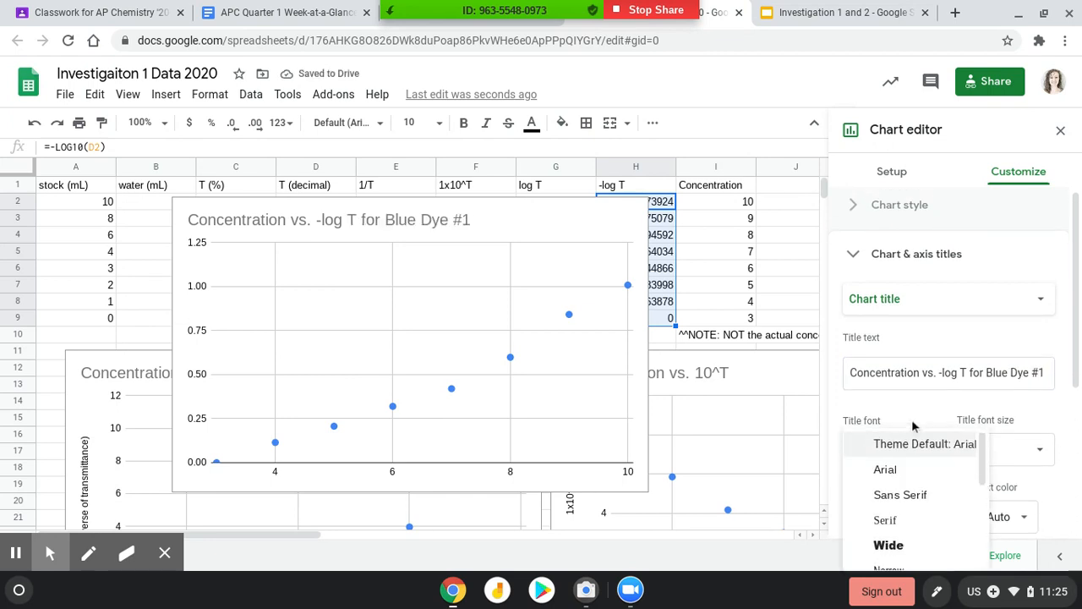
Set the horizontal axis title of the -log T chart to "concentration blue dye #1 (M)"
left_click(910, 306)
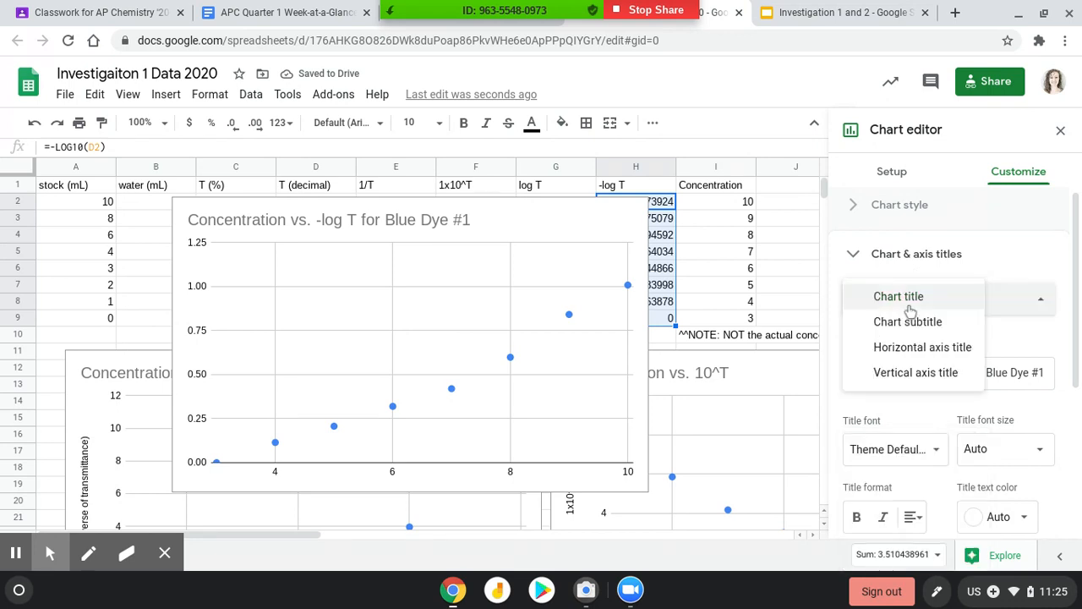
left_click(903, 346)
left_click(894, 367)
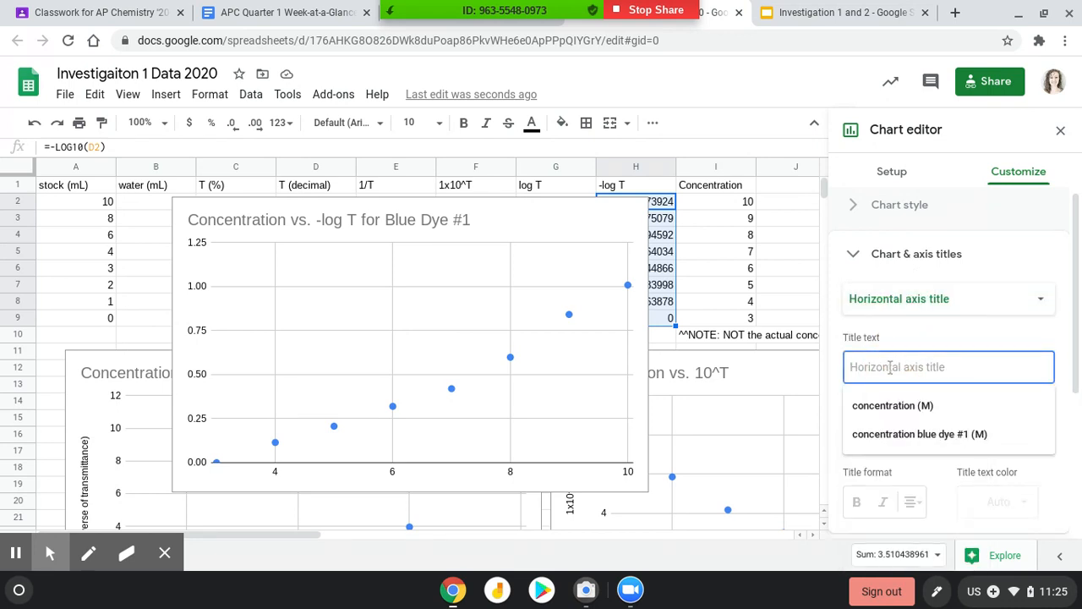
left_click(916, 433)
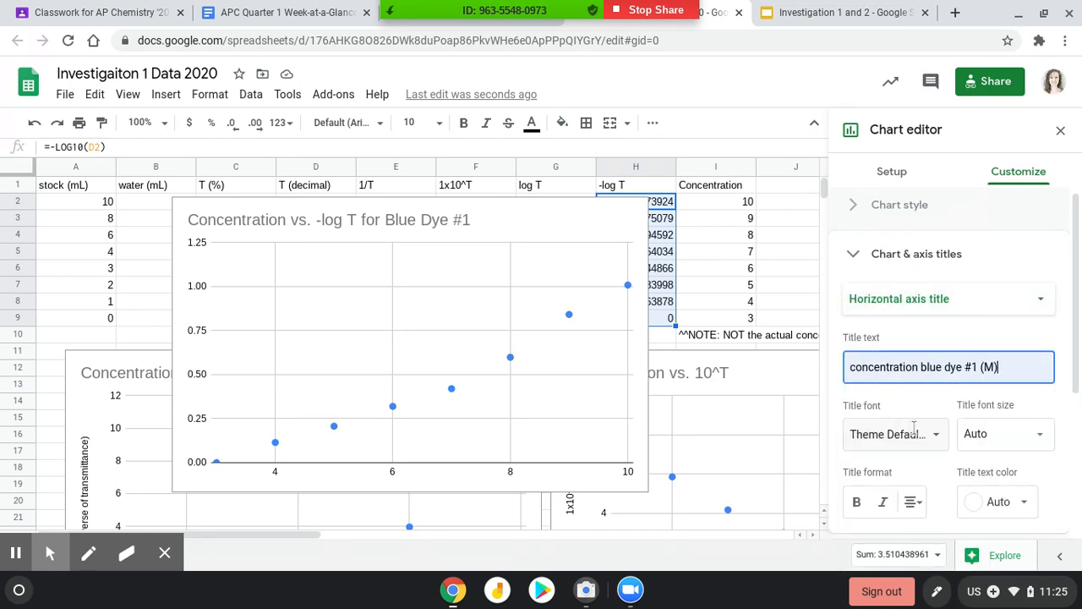
Set the vertical axis title of the -log T chart to "-log T"
left_click(959, 307)
left_click(926, 322)
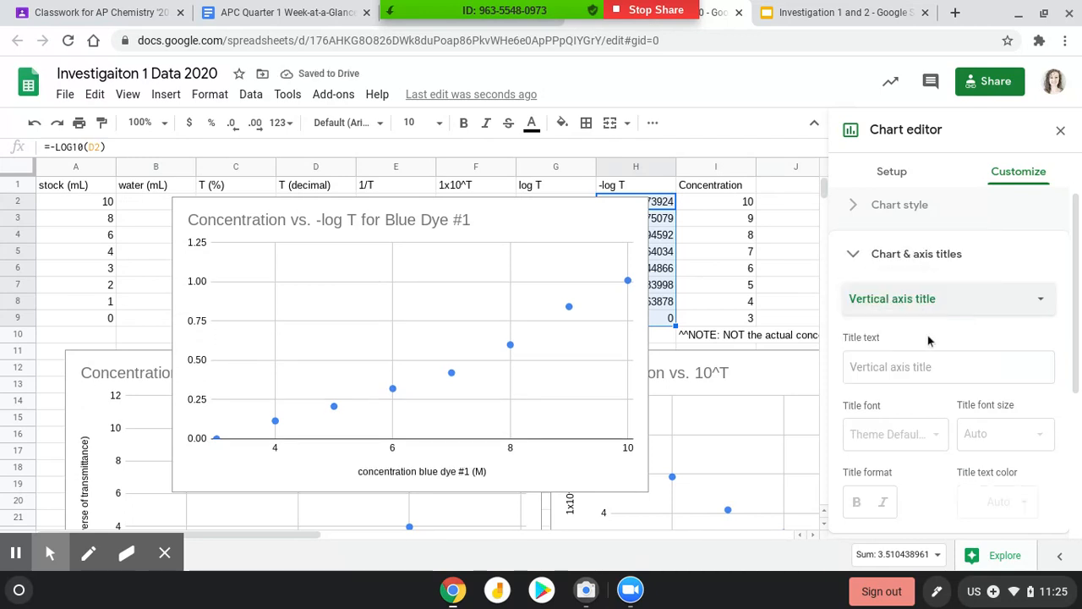
left_click(917, 366)
type("-")
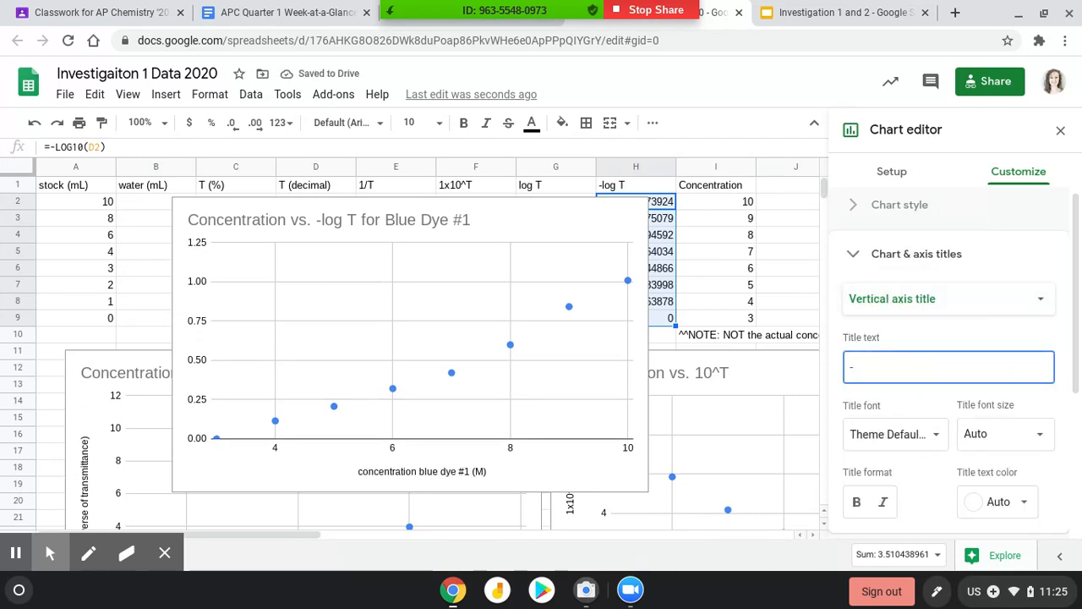
type("log T")
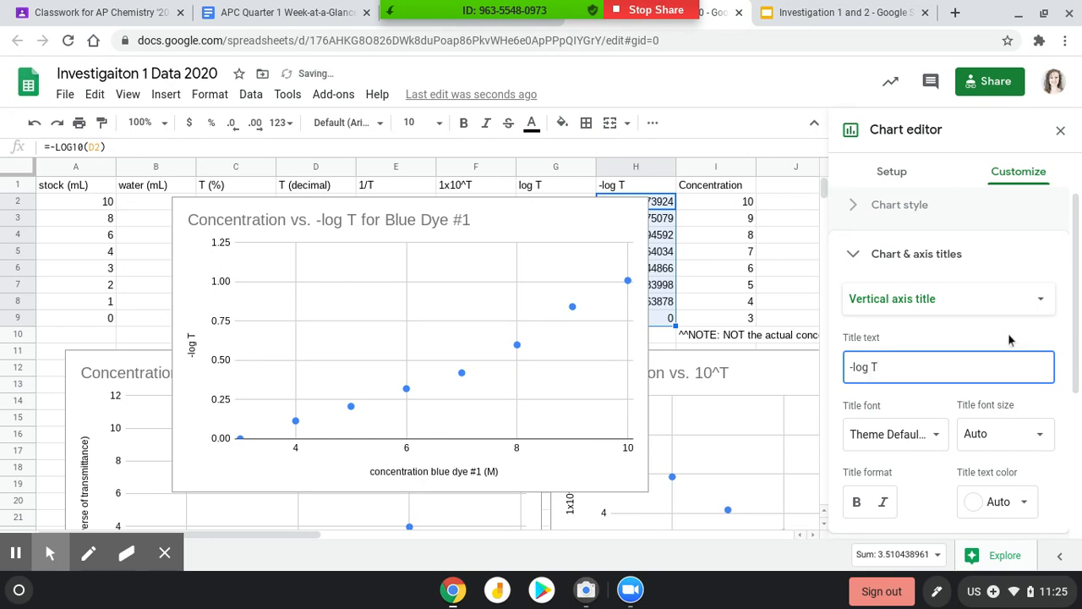
Add a linear trendline to the data series of the -log T chart
scroll(1011, 338, "down", 2)
scroll(1011, 338, "down", 1)
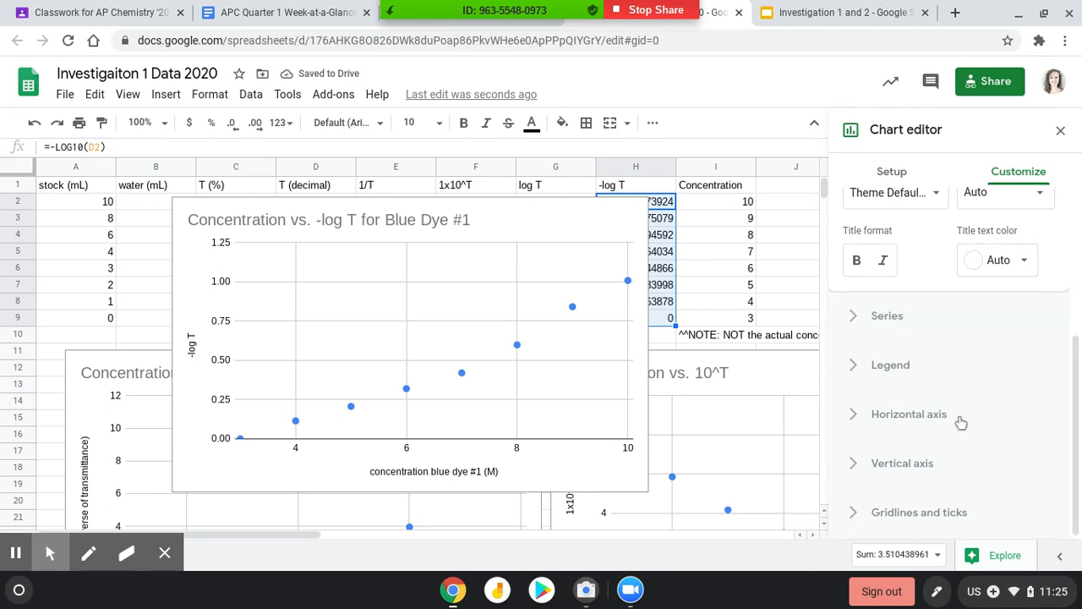
left_click(889, 333)
scroll(891, 333, "down", 3)
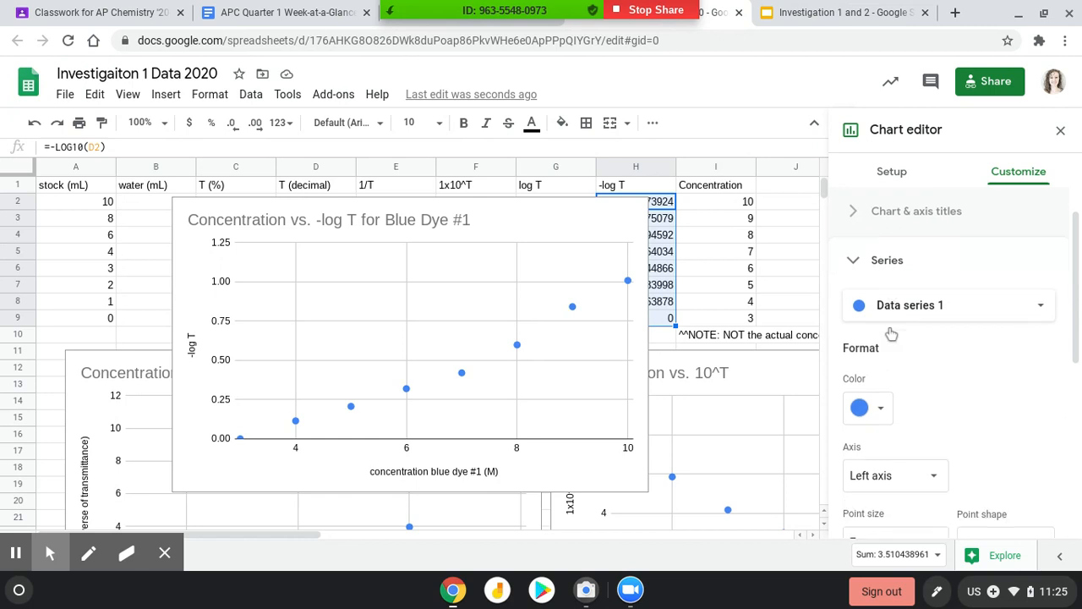
scroll(896, 305, "down", 4)
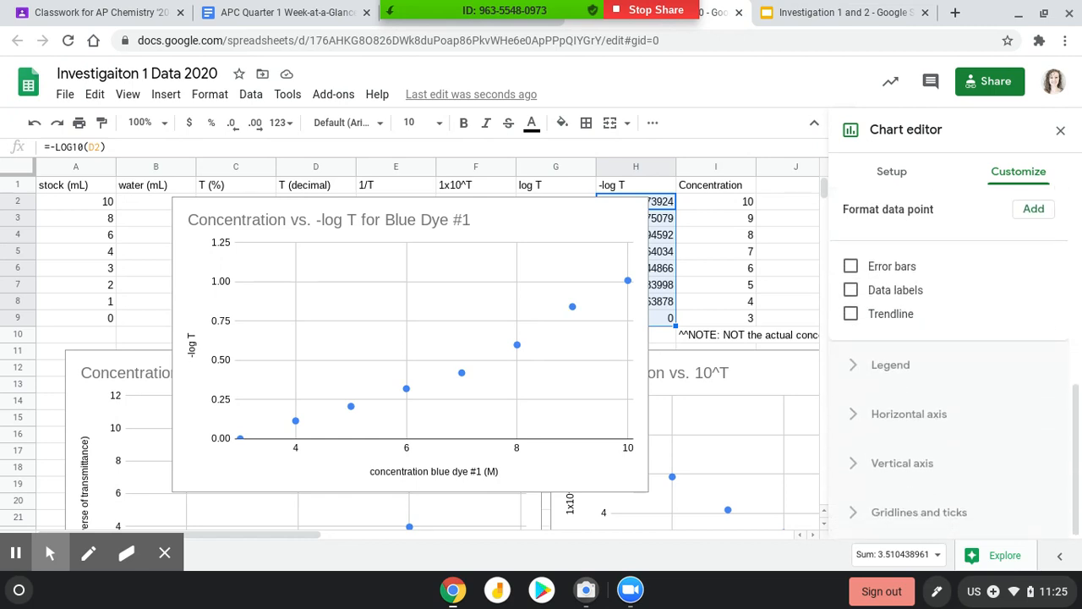
scroll(954, 363, "up", 3)
scroll(954, 363, "down", 2)
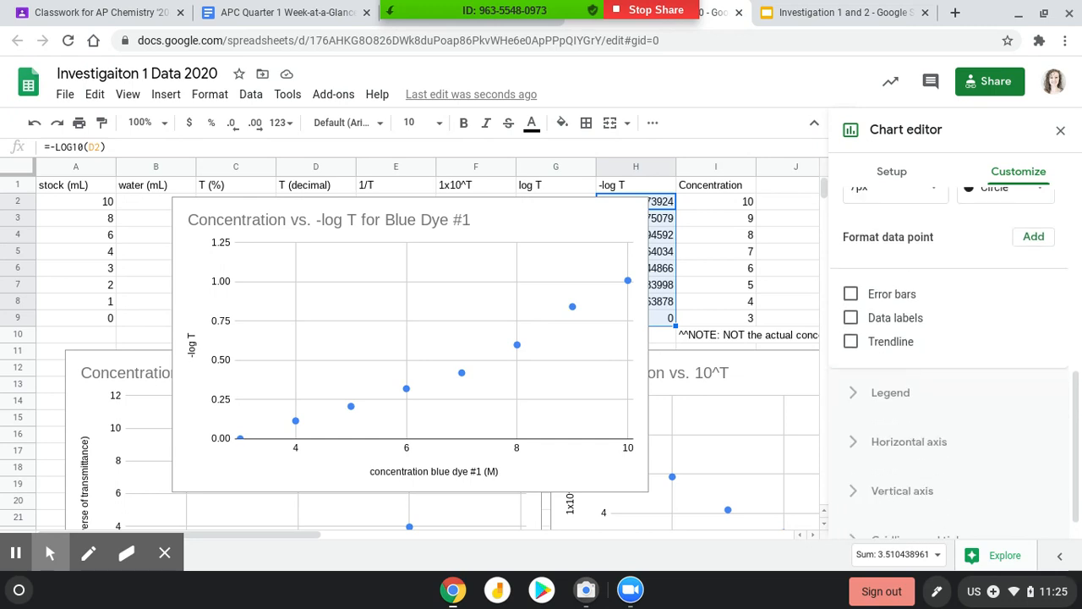
left_click(851, 339)
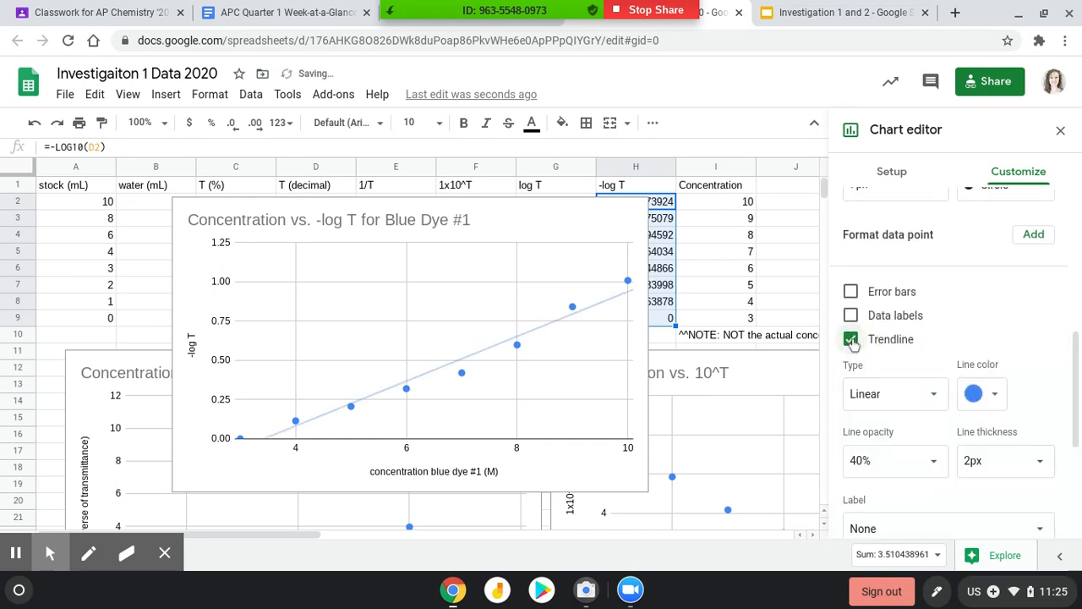
Label the trendline of the -log T chart with its equation
scroll(896, 405, "down", 3)
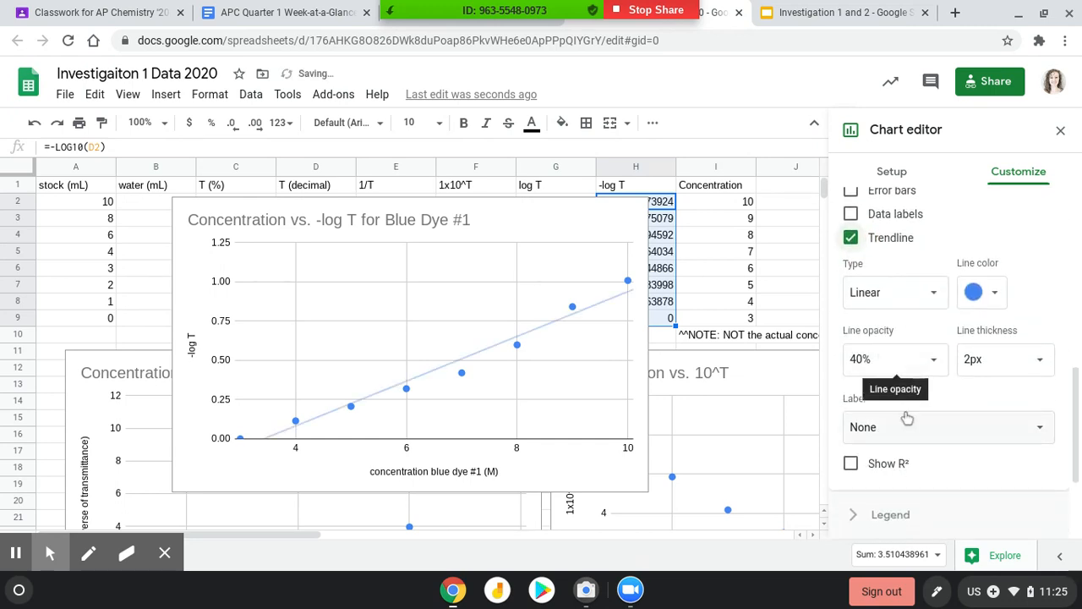
left_click(902, 434)
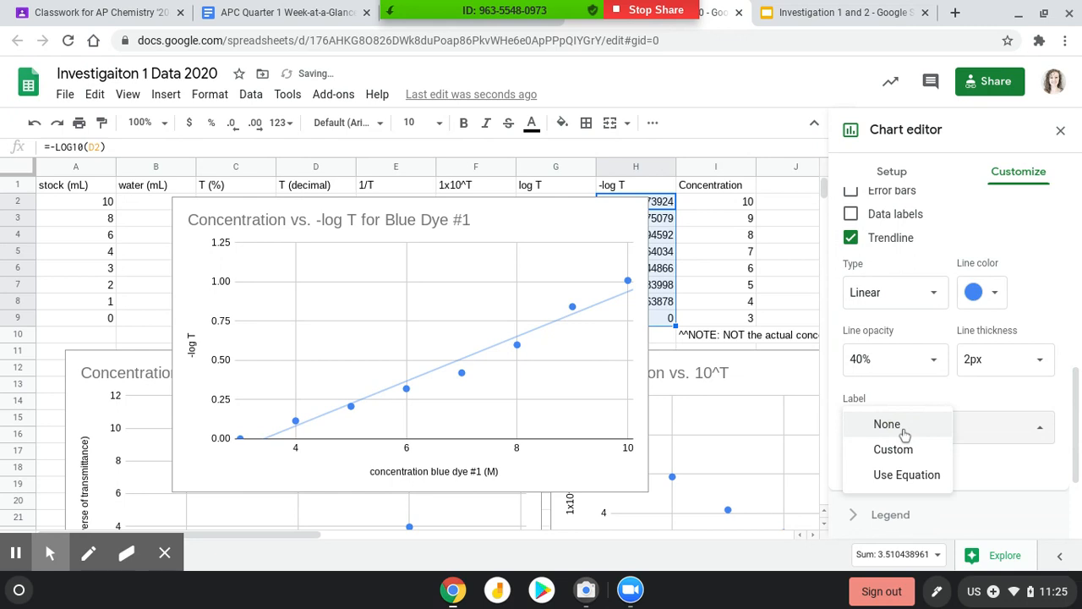
left_click(906, 475)
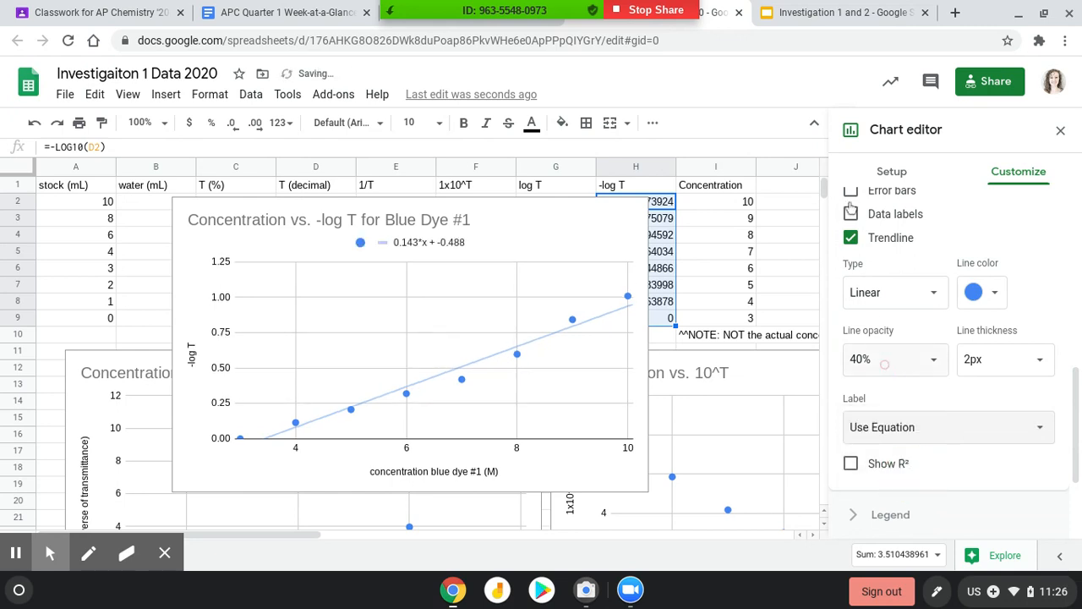
Reset the trendline label to None and remove the trendline from the -log T chart
left_click(905, 427)
left_click(914, 379)
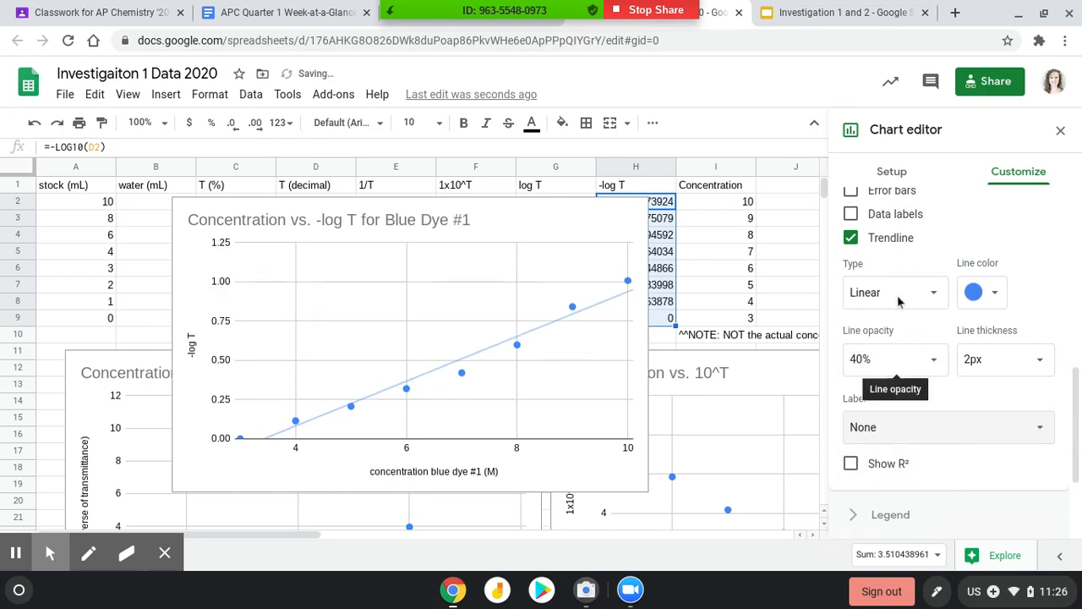
left_click(851, 238)
scroll(895, 244, "up", 5)
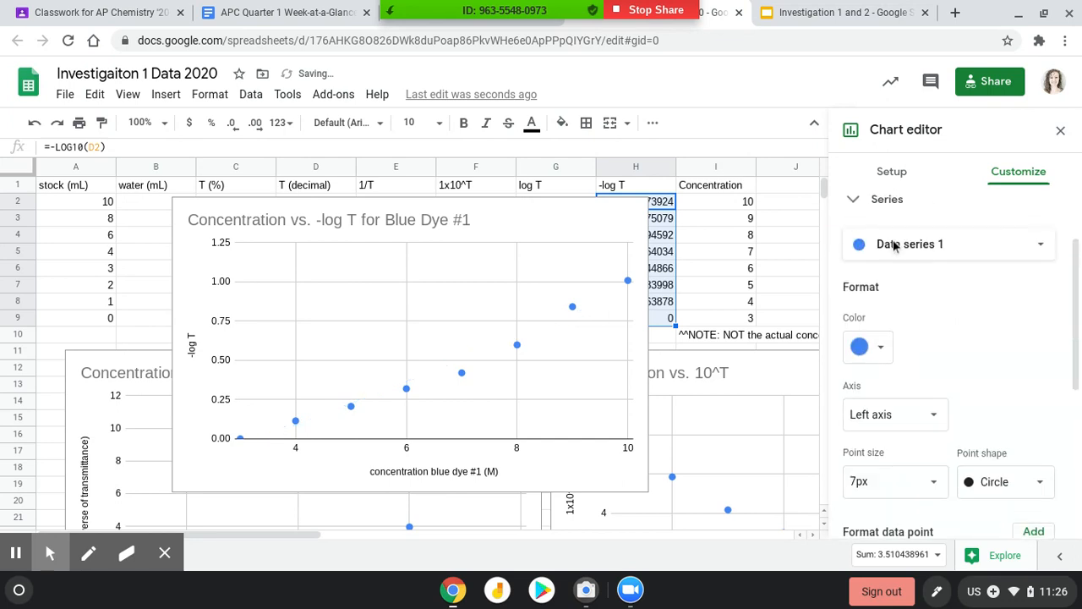
Close the chart editor and move the -log T chart beside the Log T chart, directly below the 10^T chart
left_click(902, 174)
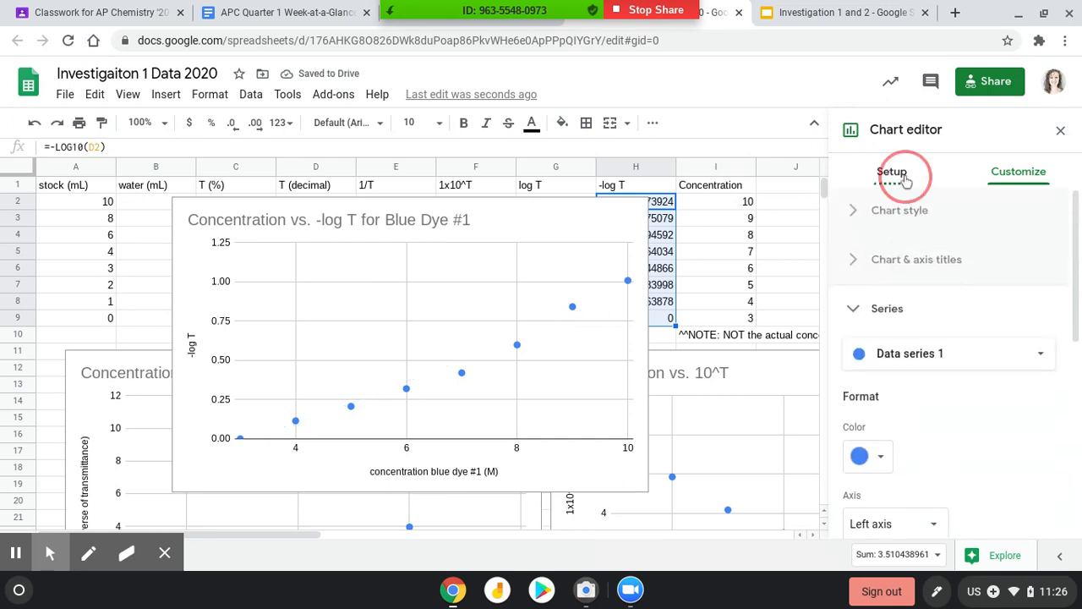
left_click(1061, 132)
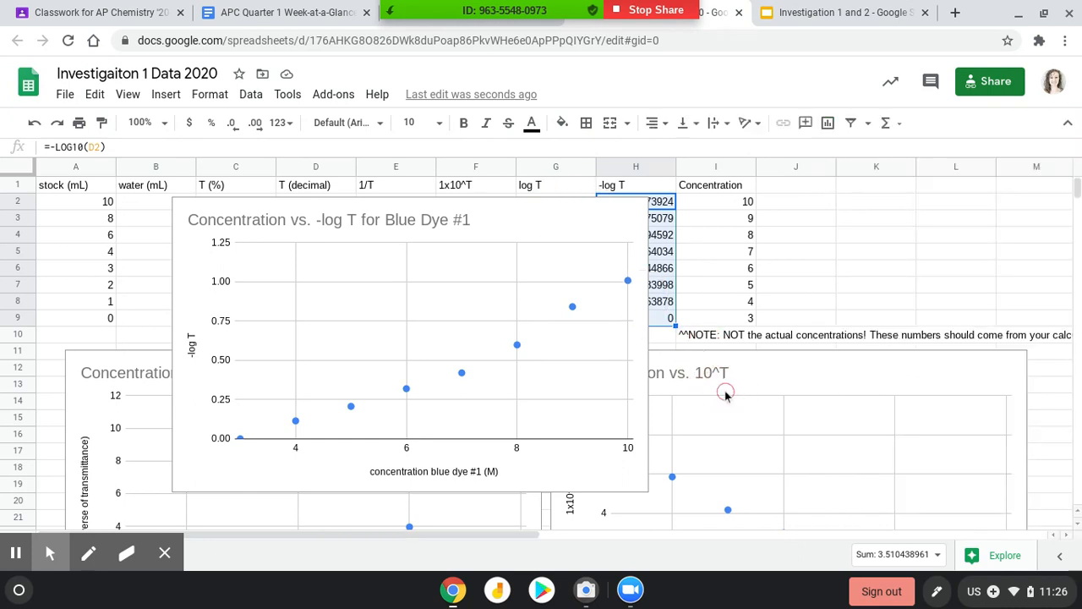
left_click(577, 213)
left_click_drag(511, 209, 856, 545)
left_click_drag(864, 594, 876, 607)
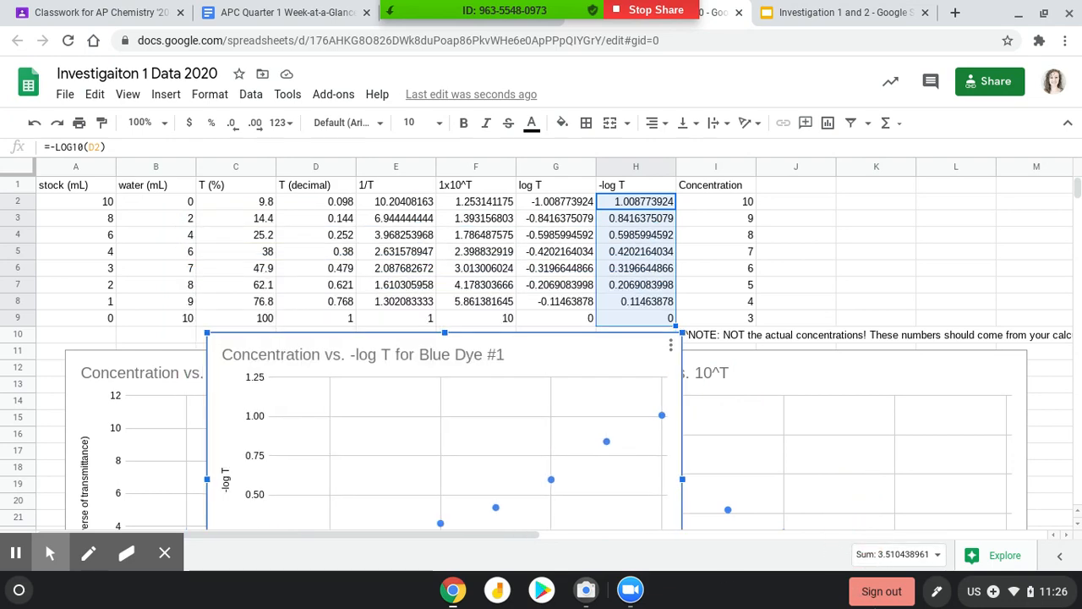
scroll(569, 381, "down", 1)
left_click_drag(573, 283, 896, 554)
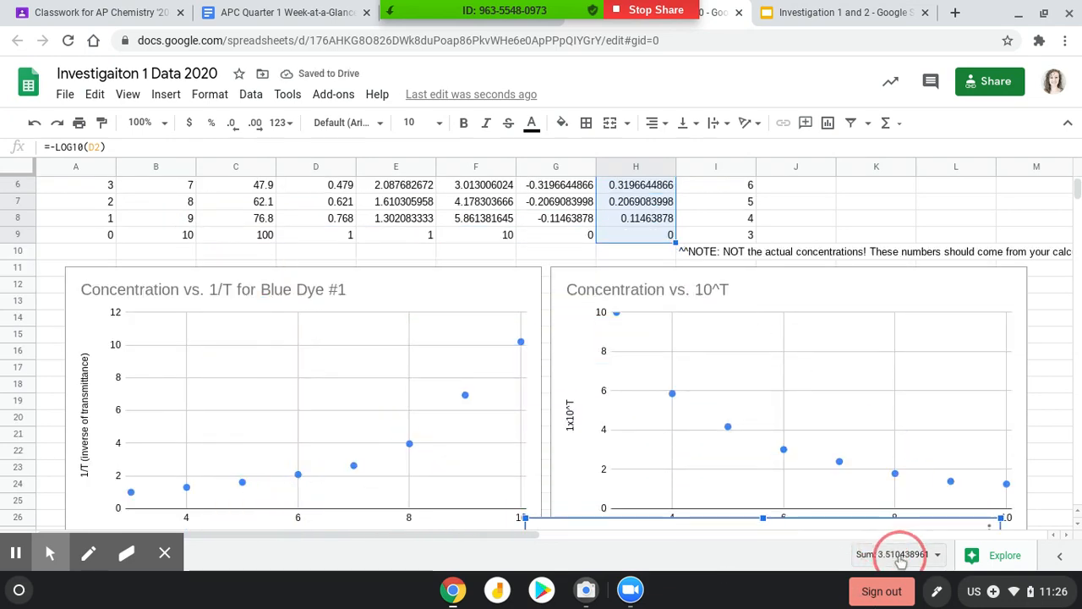
scroll(861, 322, "down", 5)
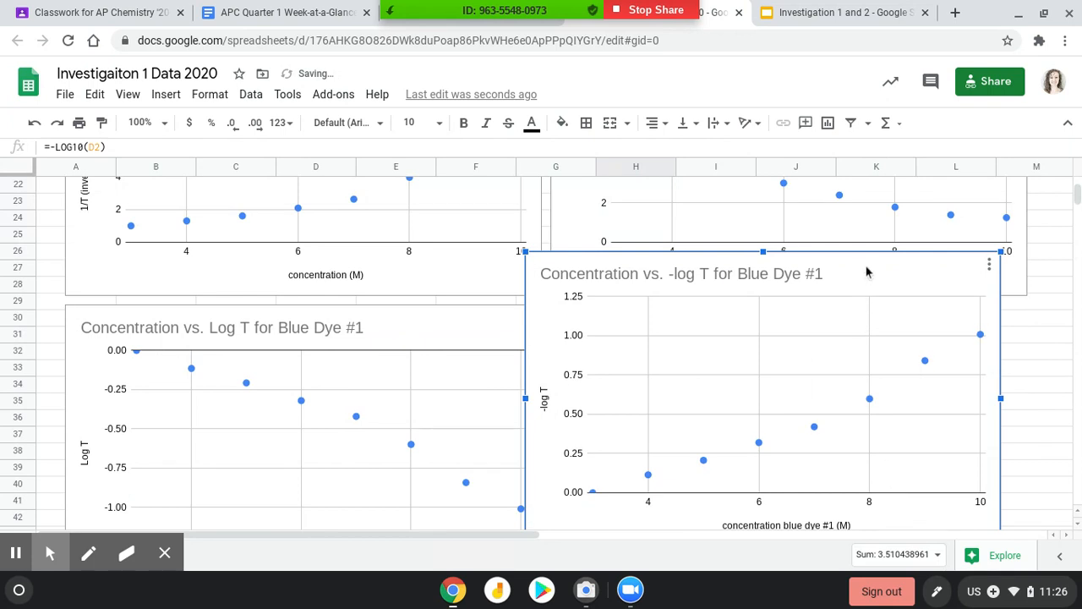
left_click_drag(867, 274, 902, 337)
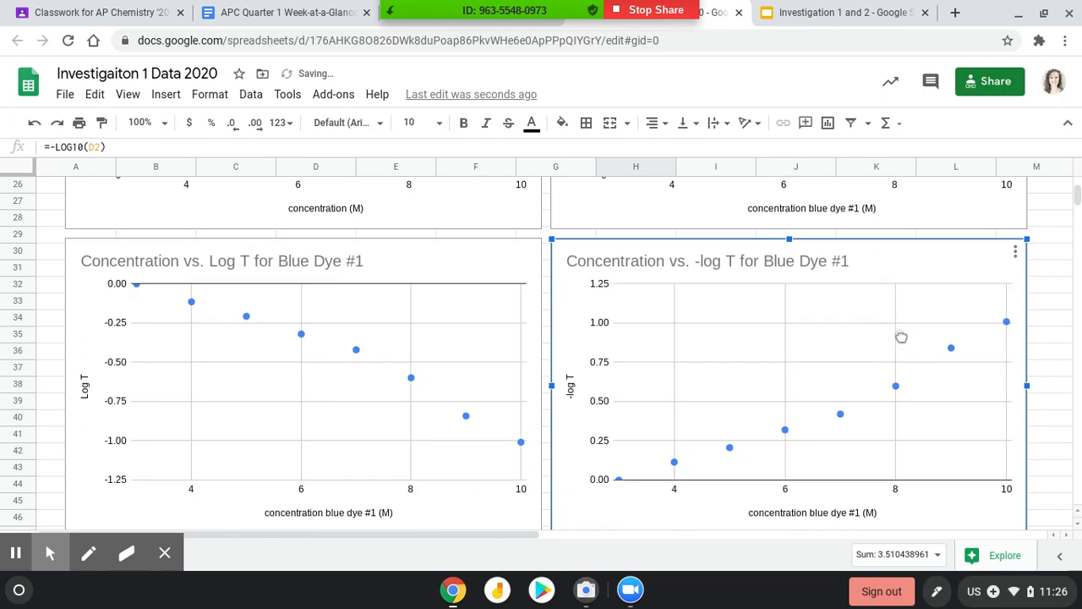
Open the Concentration vs. 1/T chart for editing and remove its X-axis range
scroll(901, 337, "up", 2)
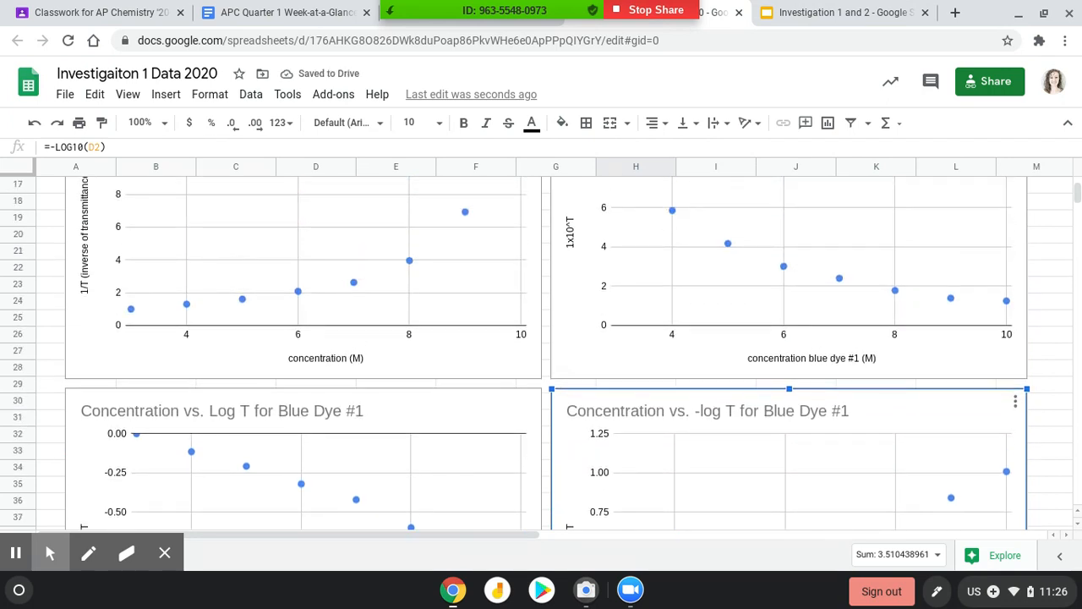
scroll(902, 337, "up", 3)
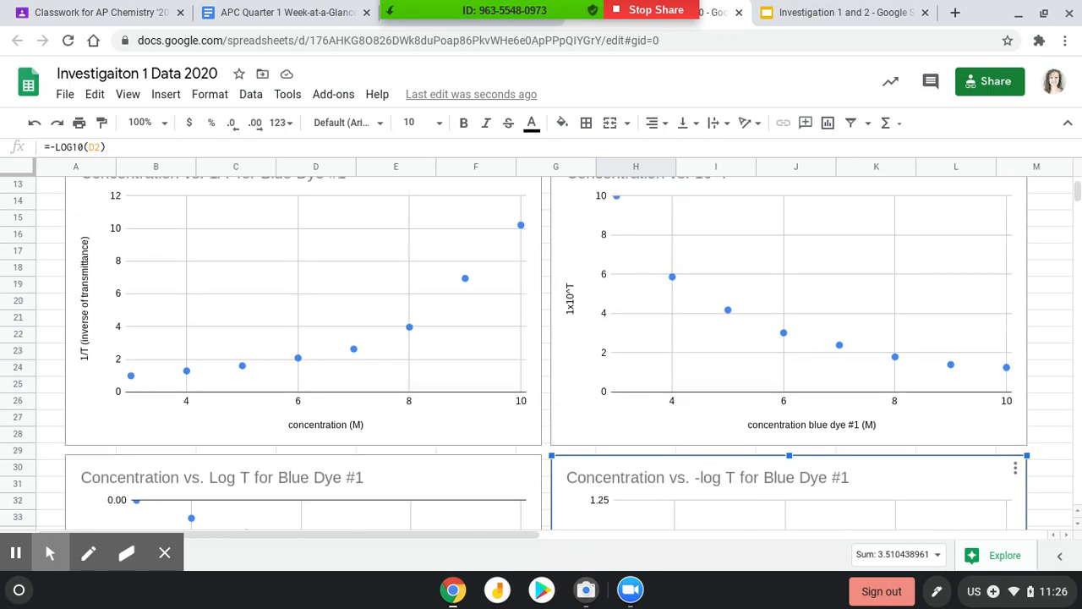
scroll(541, 354, "up", 1)
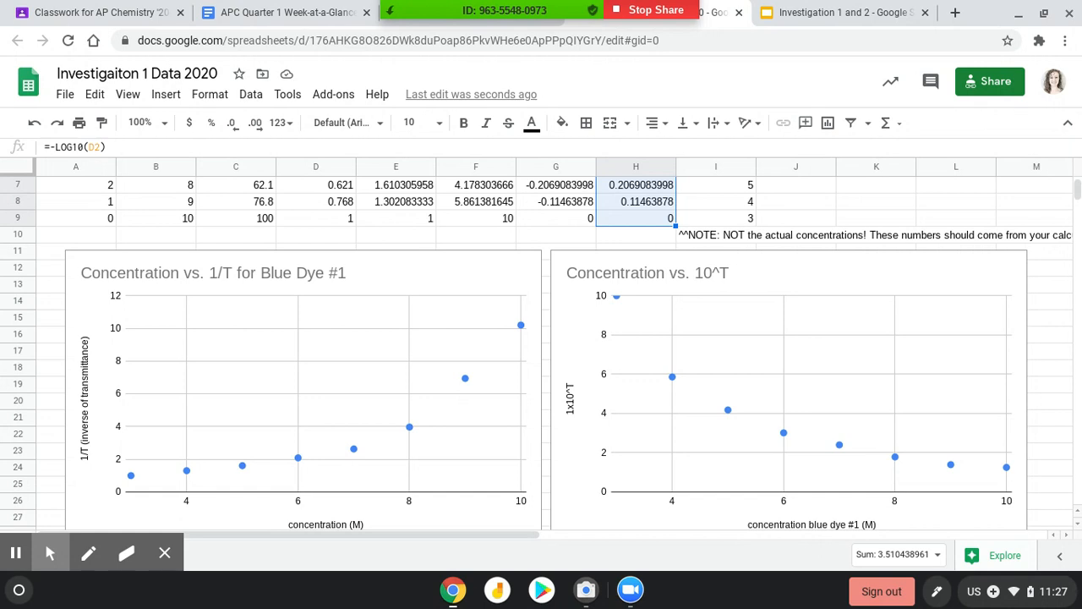
scroll(541, 355, "up", 3)
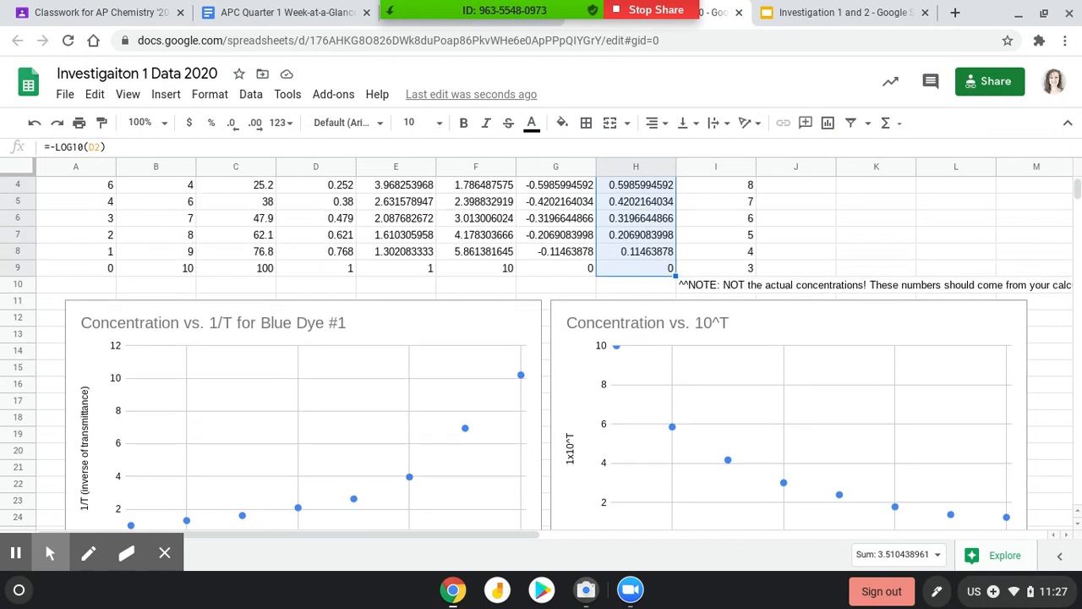
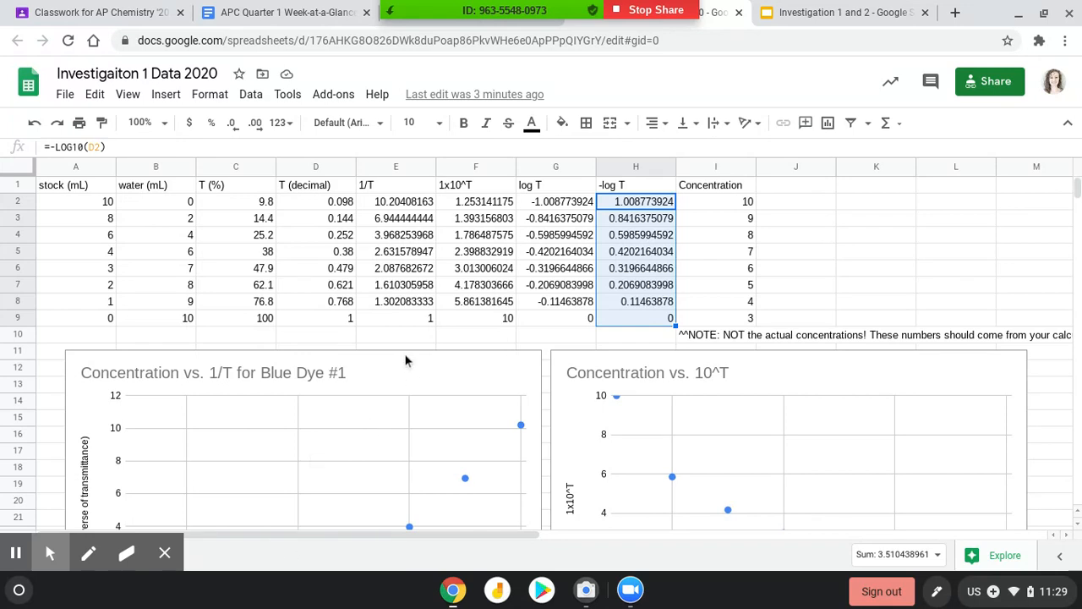
left_click(409, 387)
scroll(406, 387, "down", 2)
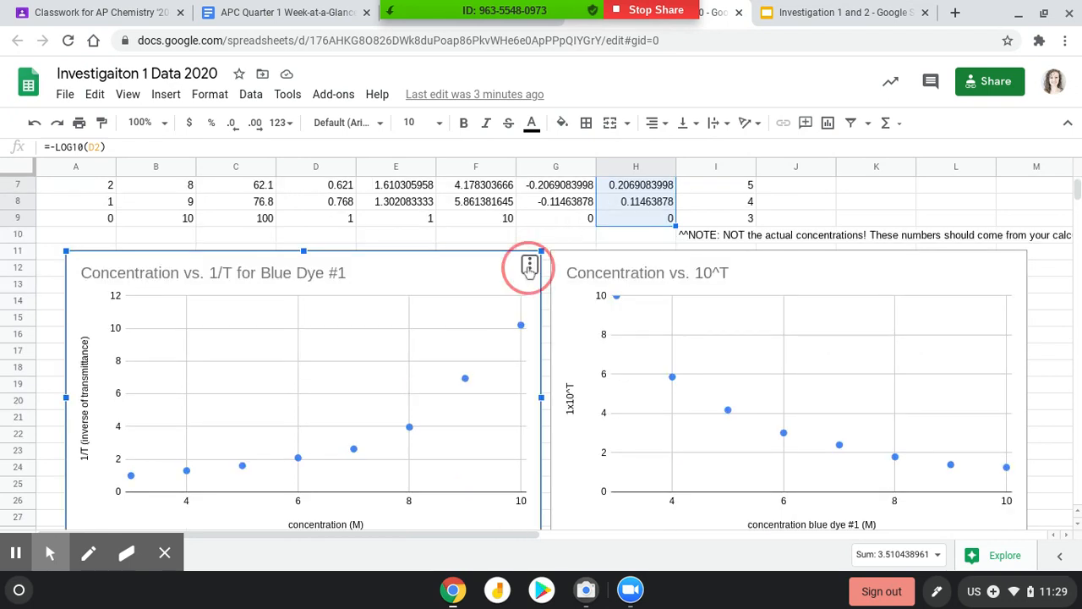
left_click(529, 266)
left_click(505, 291)
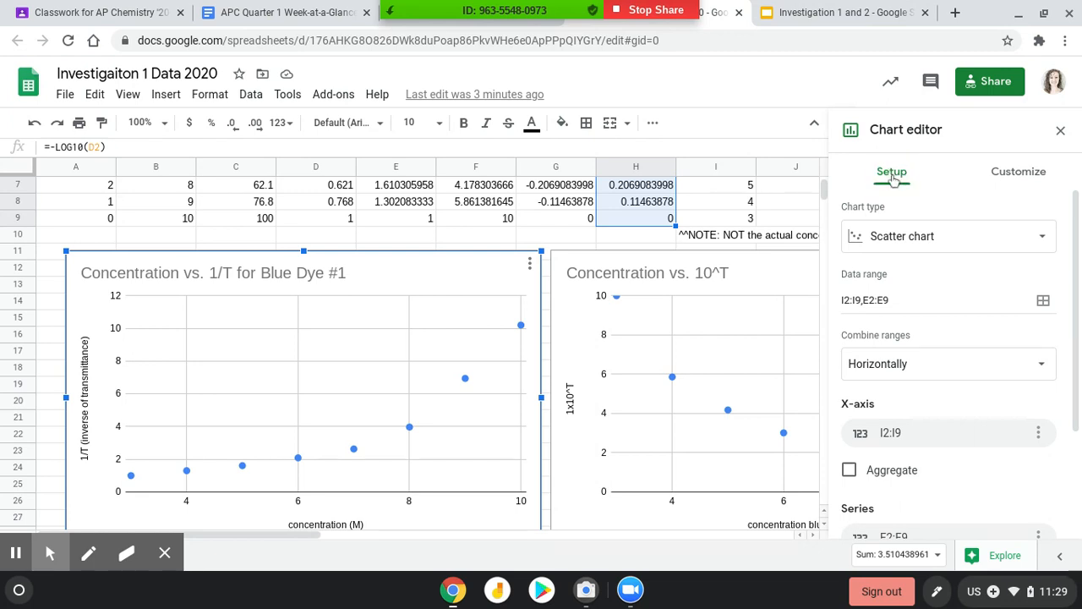
scroll(848, 247, "down", 4)
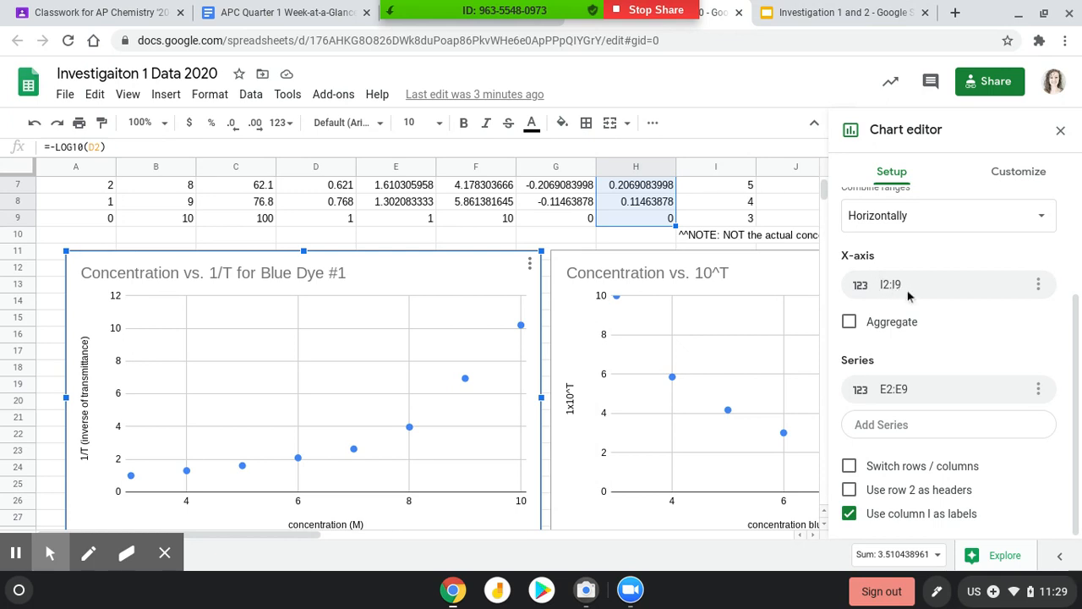
left_click(1039, 285)
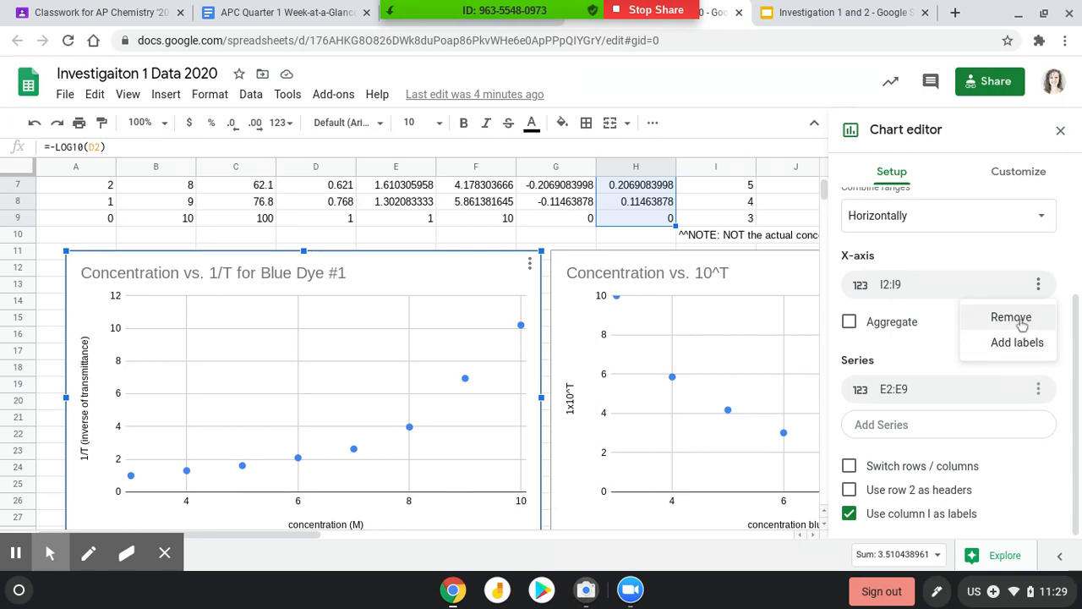
left_click(1022, 324)
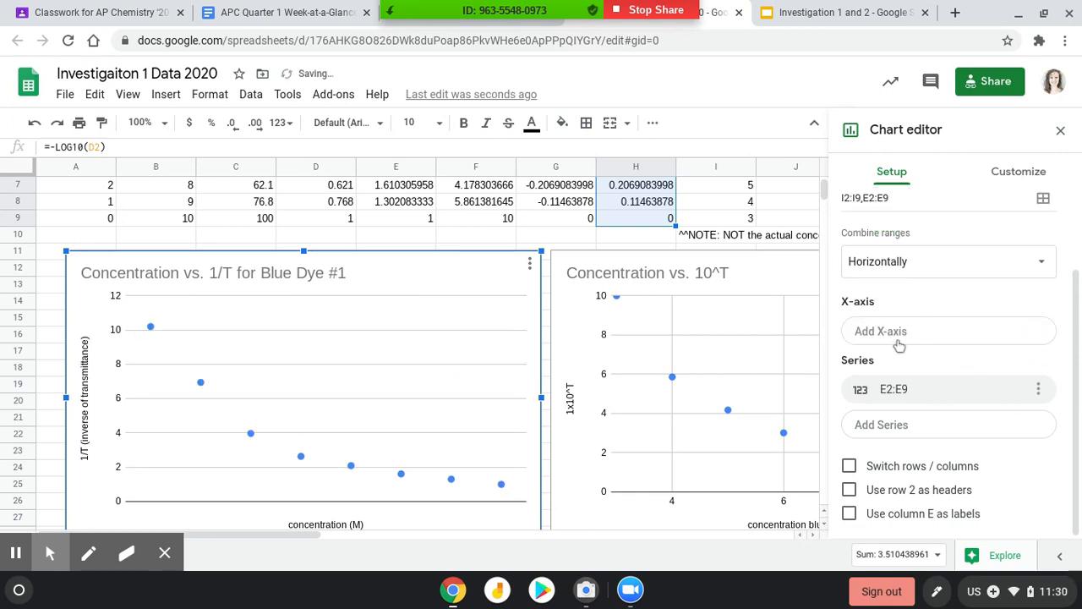
Add the data range I2:I9 as the X-axis of the Concentration vs. 1/T chart
left_click(920, 335)
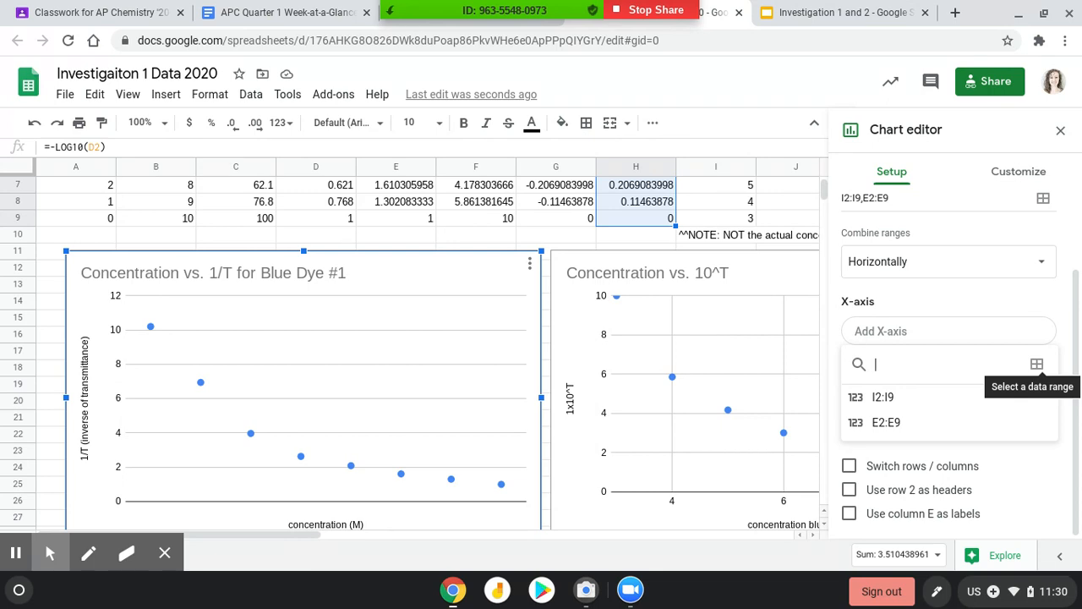
left_click(1036, 366)
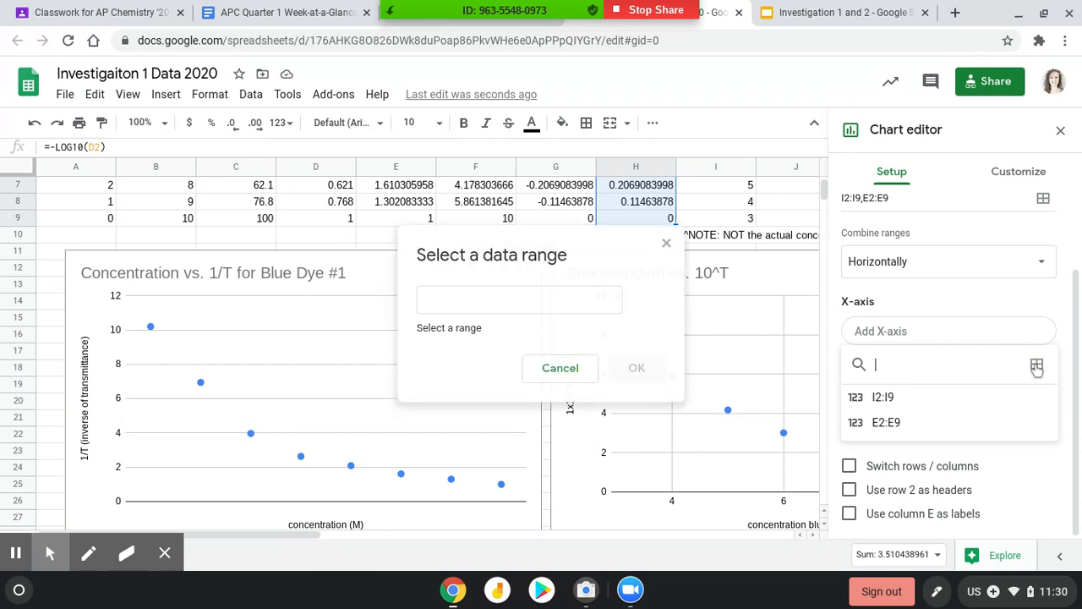
left_click(466, 303)
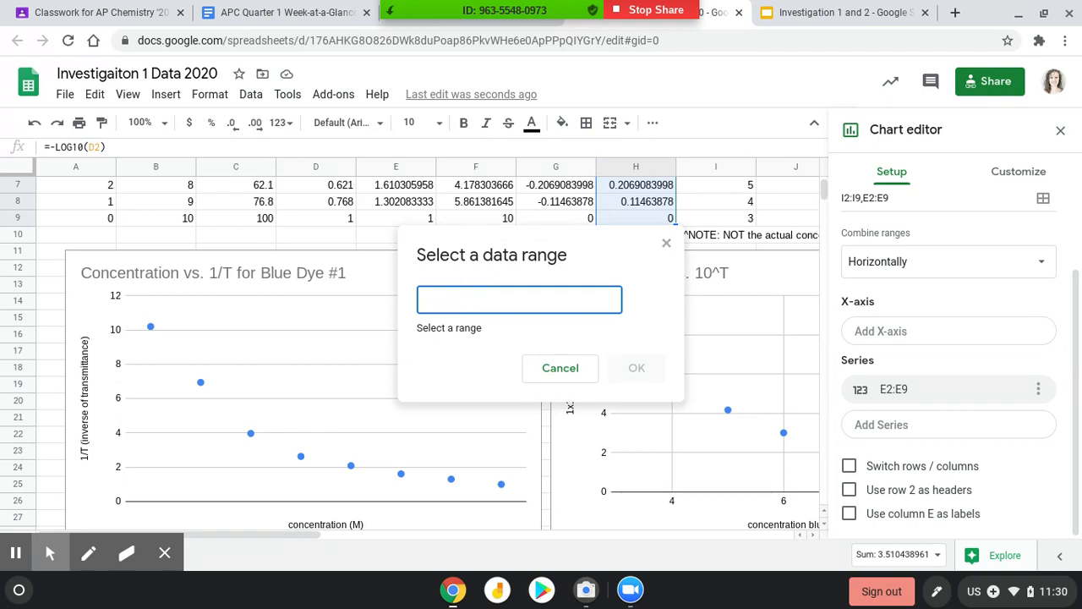
type("I2")
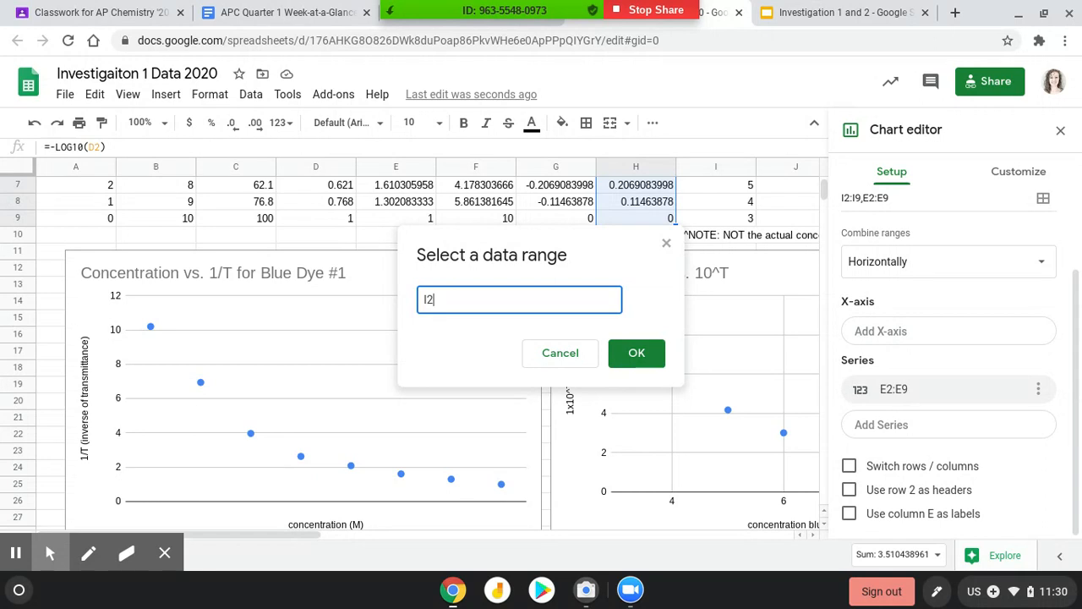
type(":")
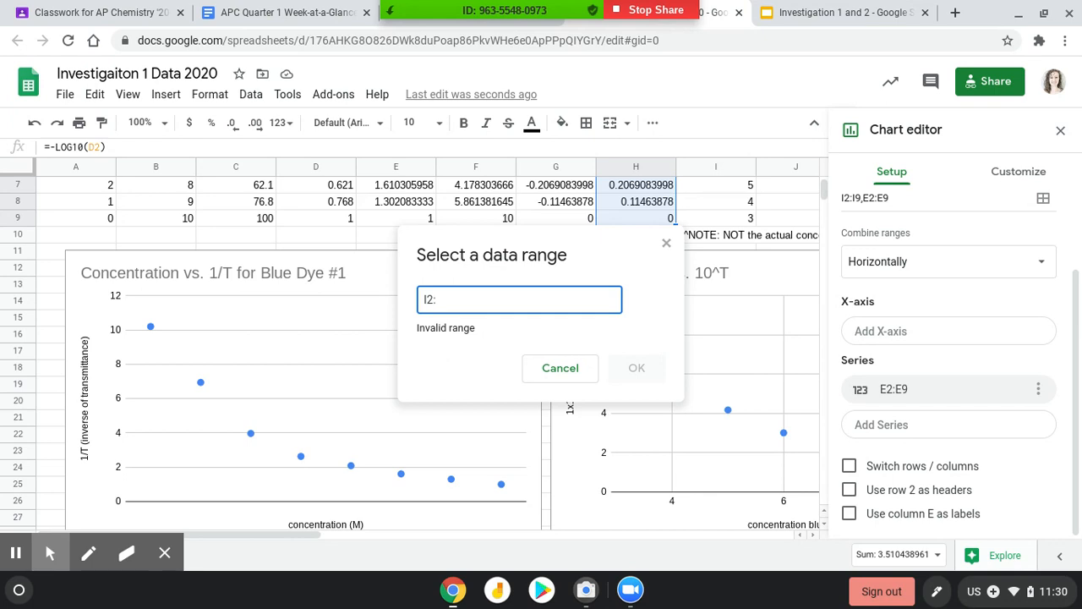
type("I9")
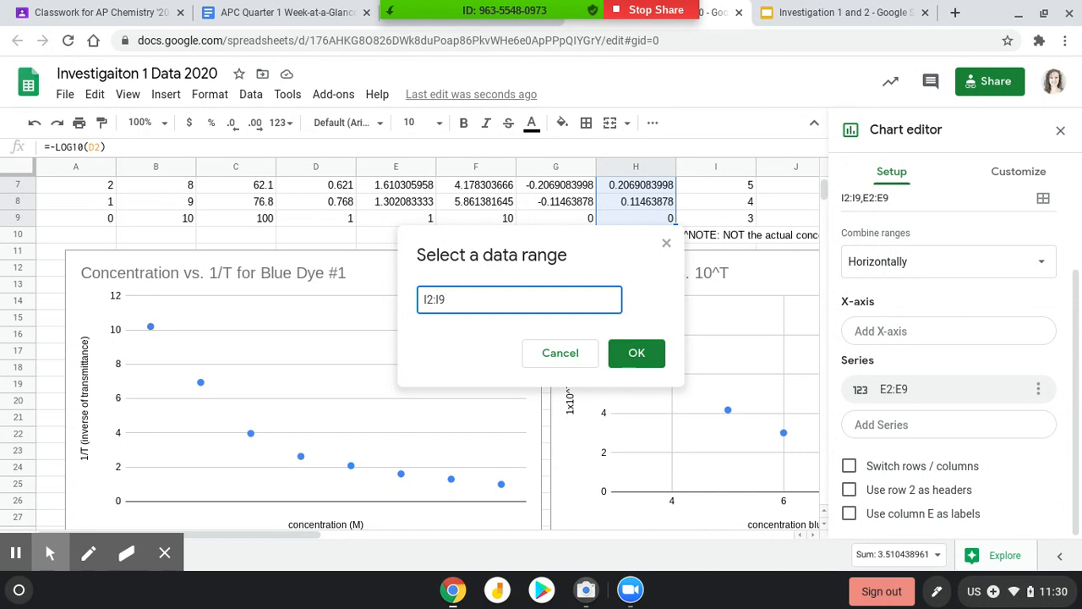
left_click(638, 354)
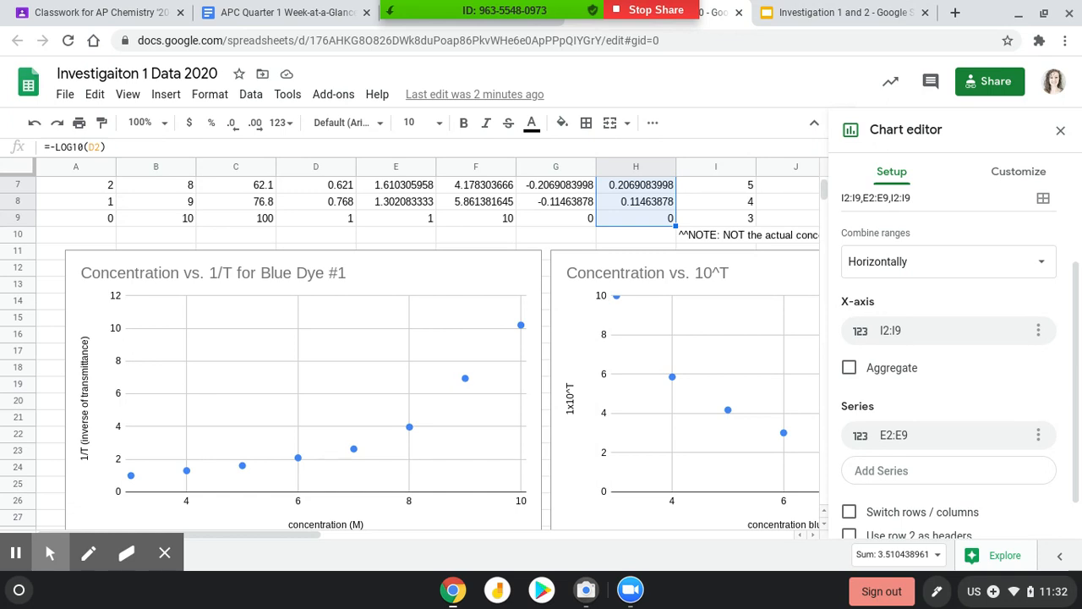
Leave the chart editor and select cell E2 to inspect the 1/T formula
scroll(447, 296, "up", 2)
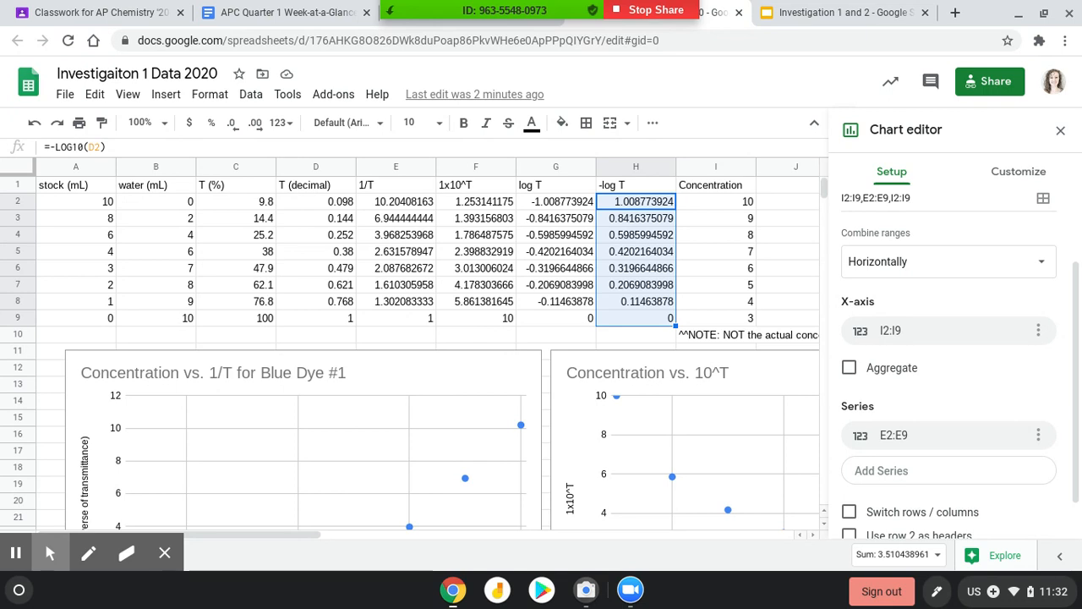
left_click(409, 205)
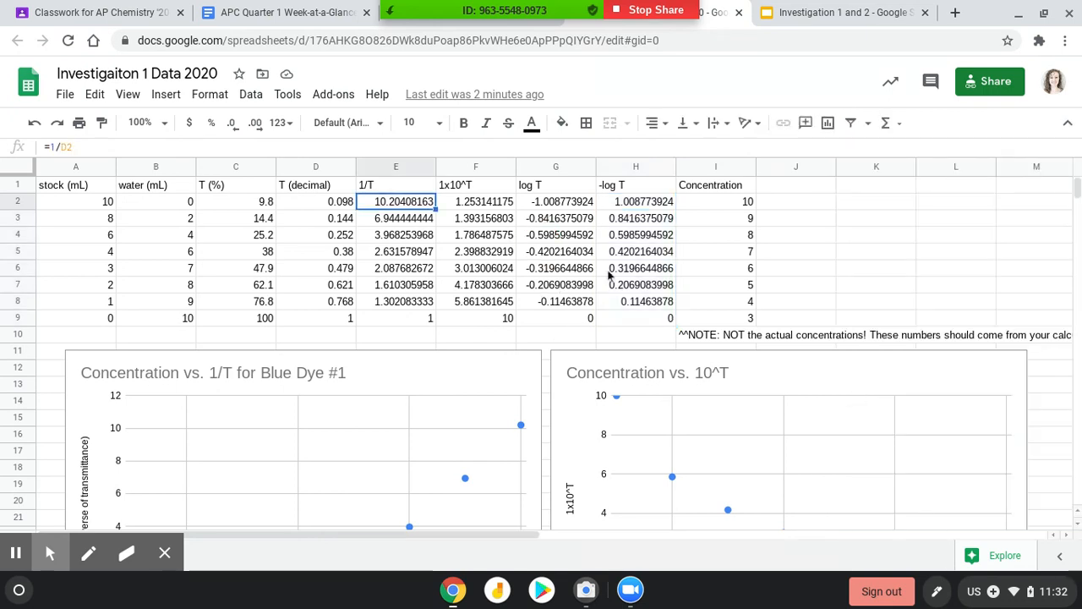
Open the Concentration vs. 1/T chart for editing and review its X-axis and series ranges against the data table
scroll(403, 374, "down", 3)
left_click(529, 267)
left_click(488, 292)
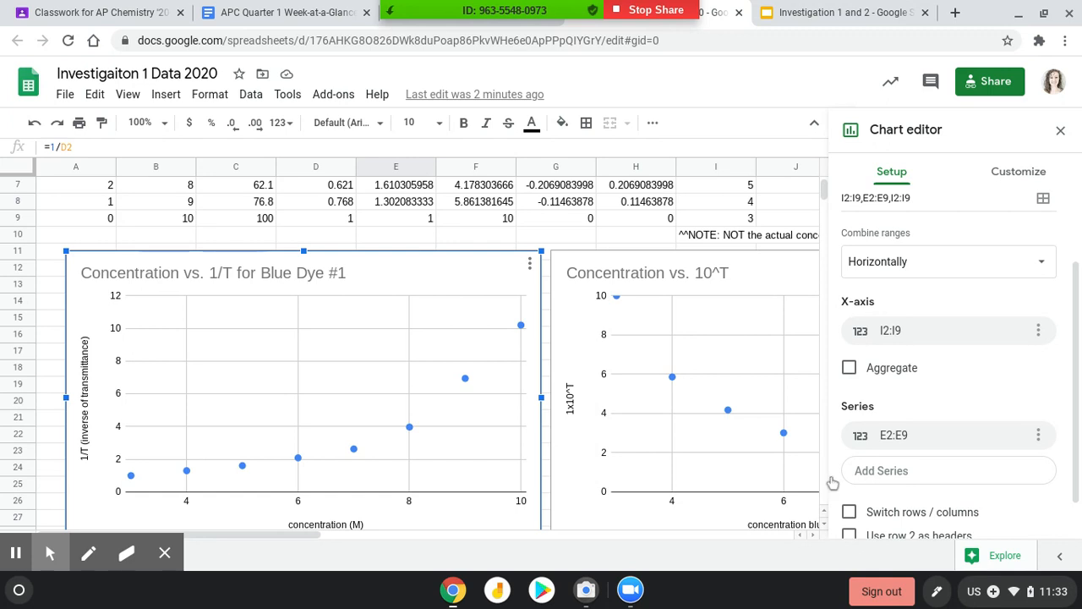
scroll(485, 464, "down", 1)
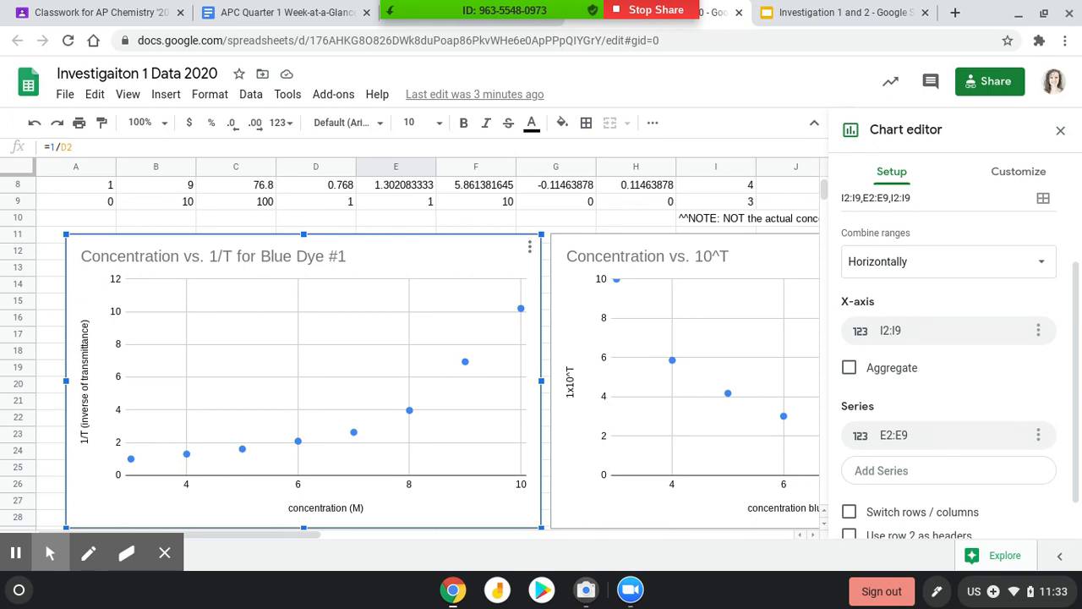
scroll(493, 302, "up", 3)
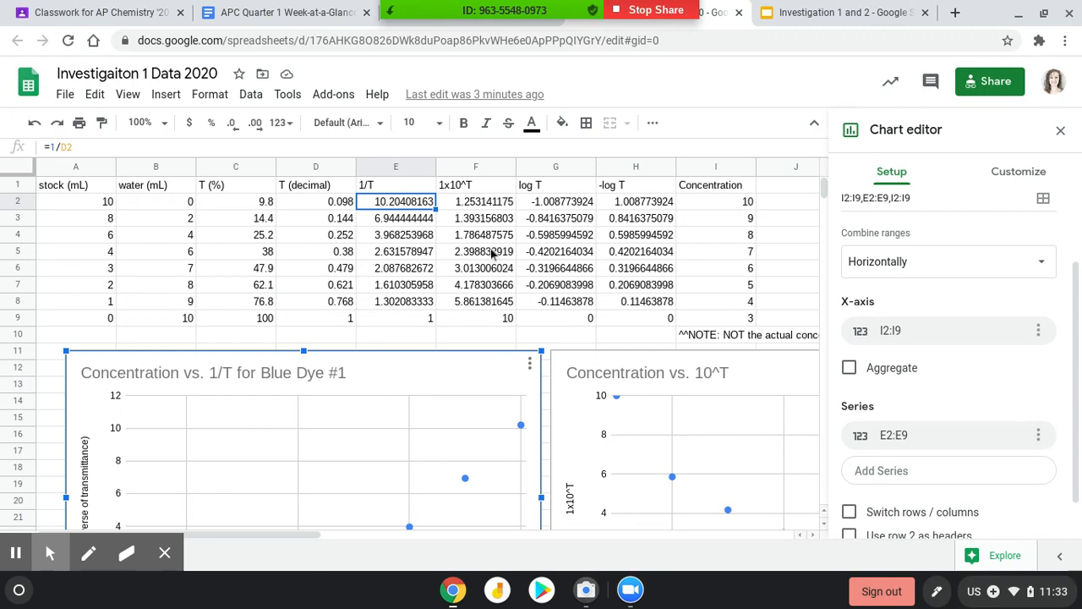
Select cell F2 to inspect the 1x10^T formula and compare the 1/T and 10^T charts with the data
left_click(494, 203)
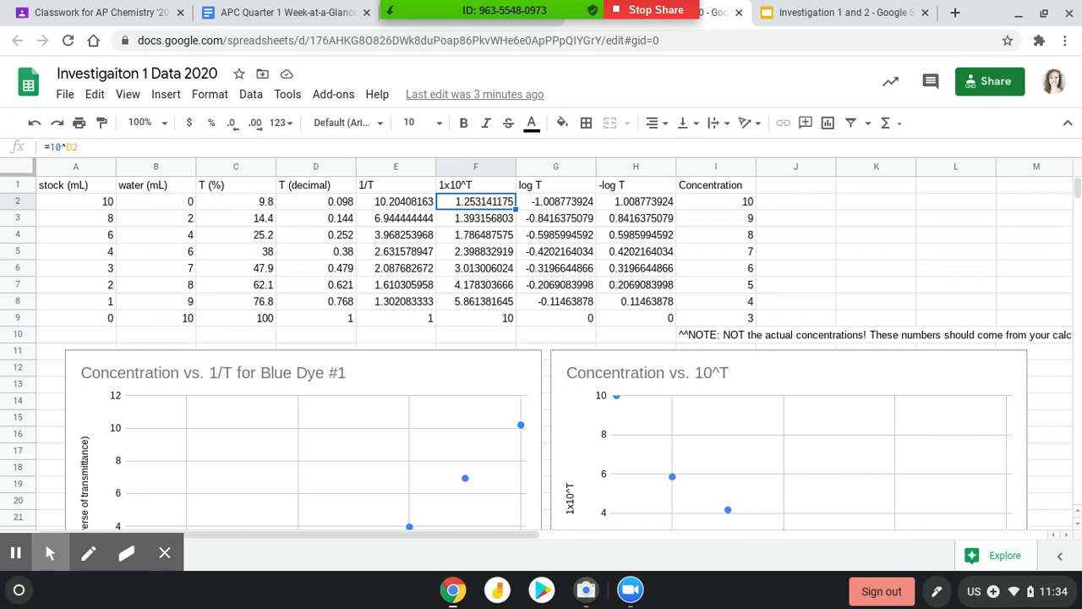
scroll(447, 370, "down", 2)
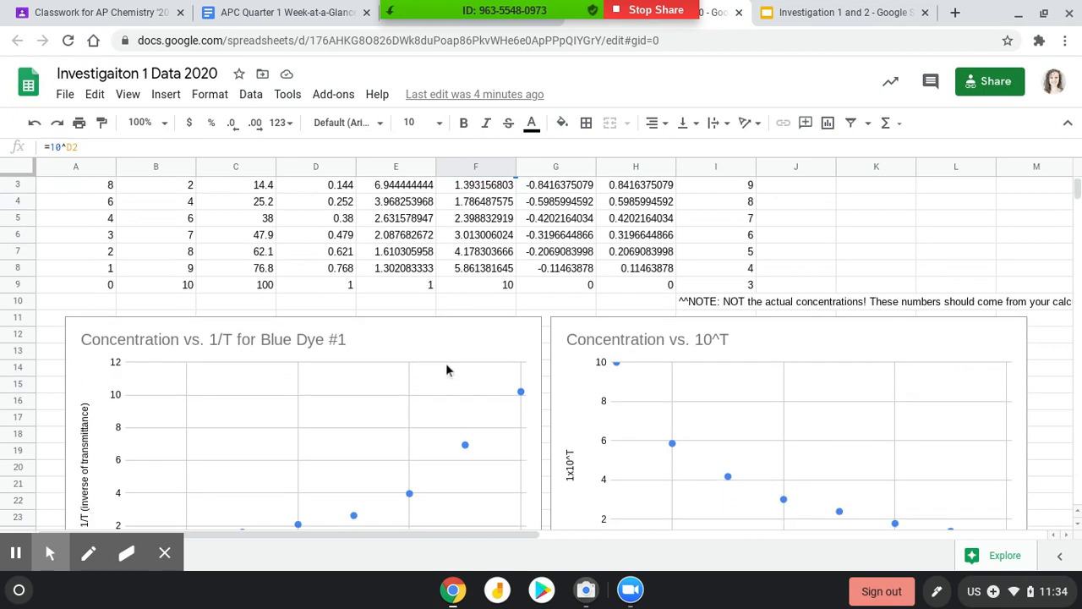
scroll(448, 369, "down", 3)
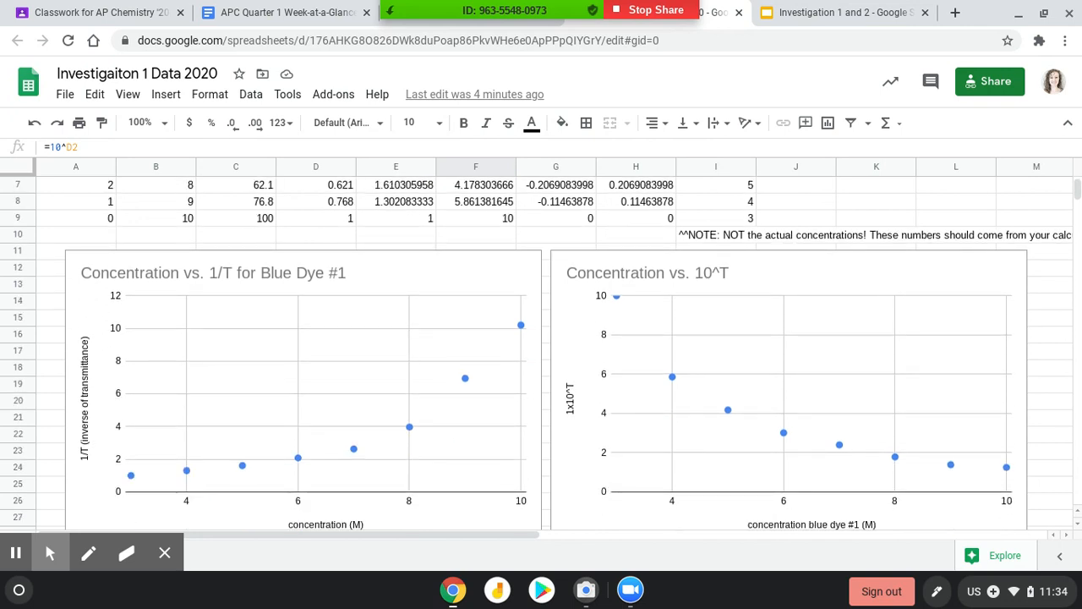
left_click(427, 286)
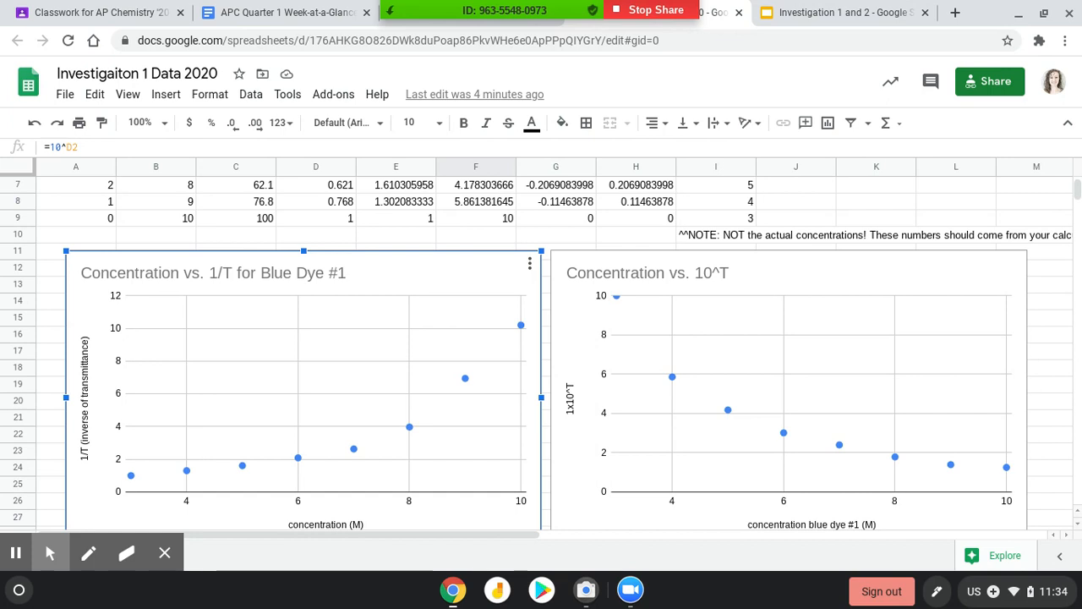
scroll(535, 276, "down", 1)
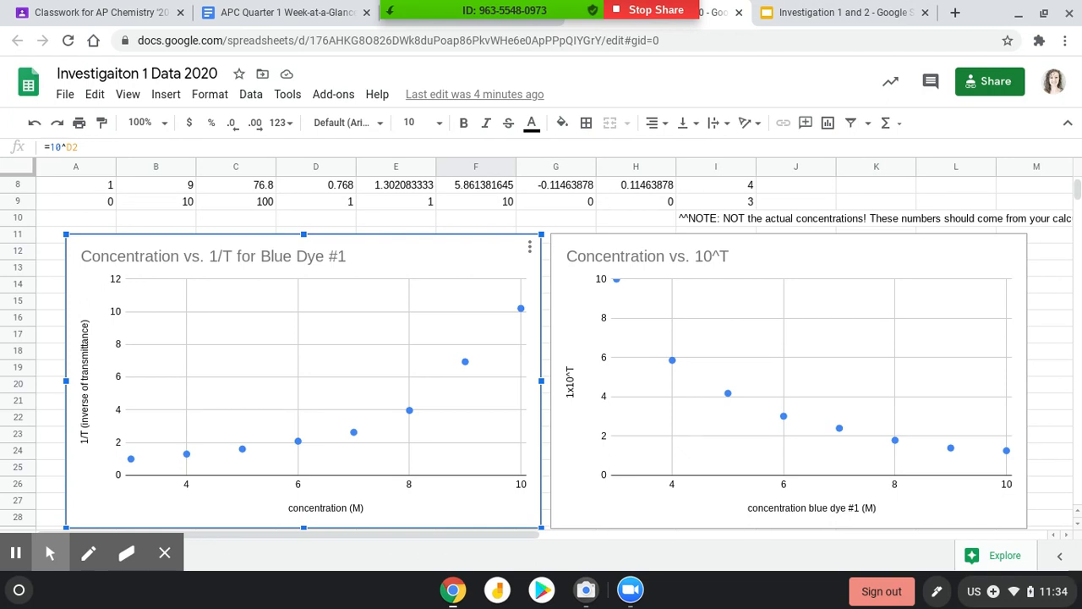
scroll(640, 213, "up", 3)
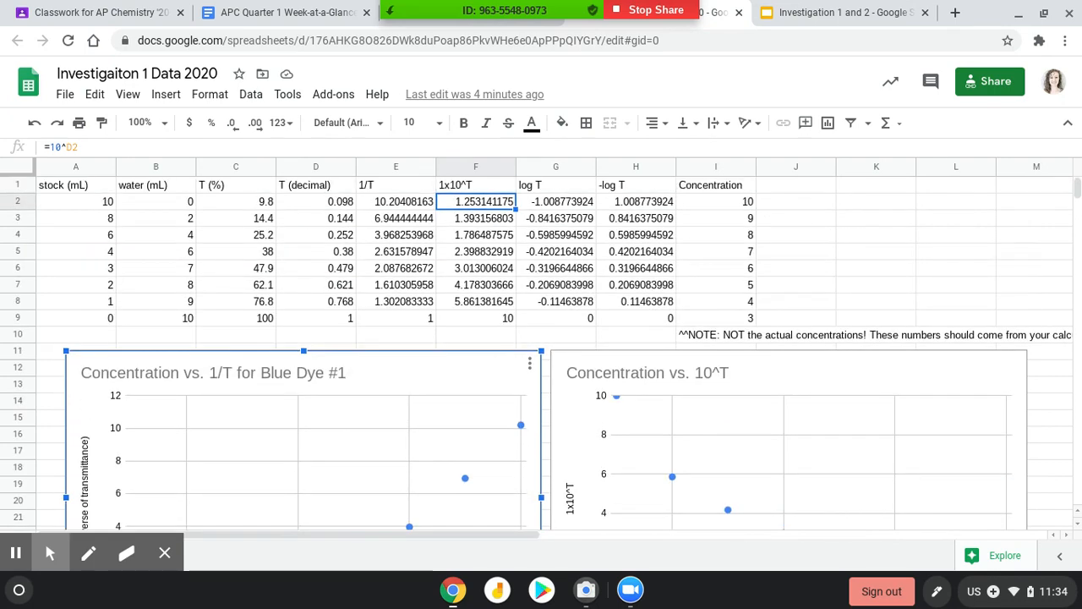
Select cells I2 and I9 to check the first and last Concentration values against the chart points
left_click(742, 205)
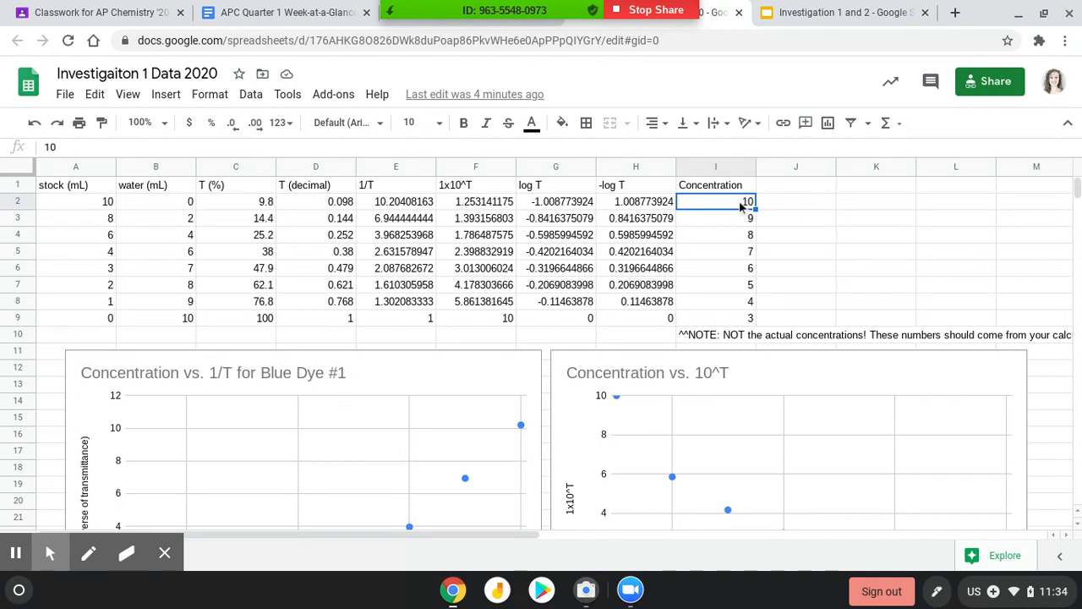
left_click(746, 319)
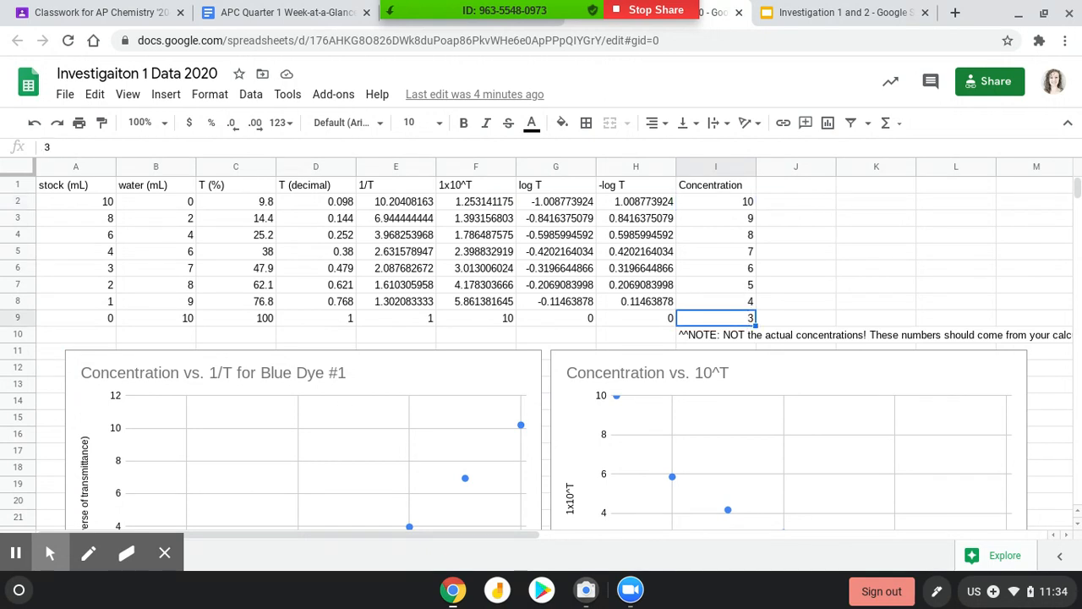
scroll(542, 355, "down", 3)
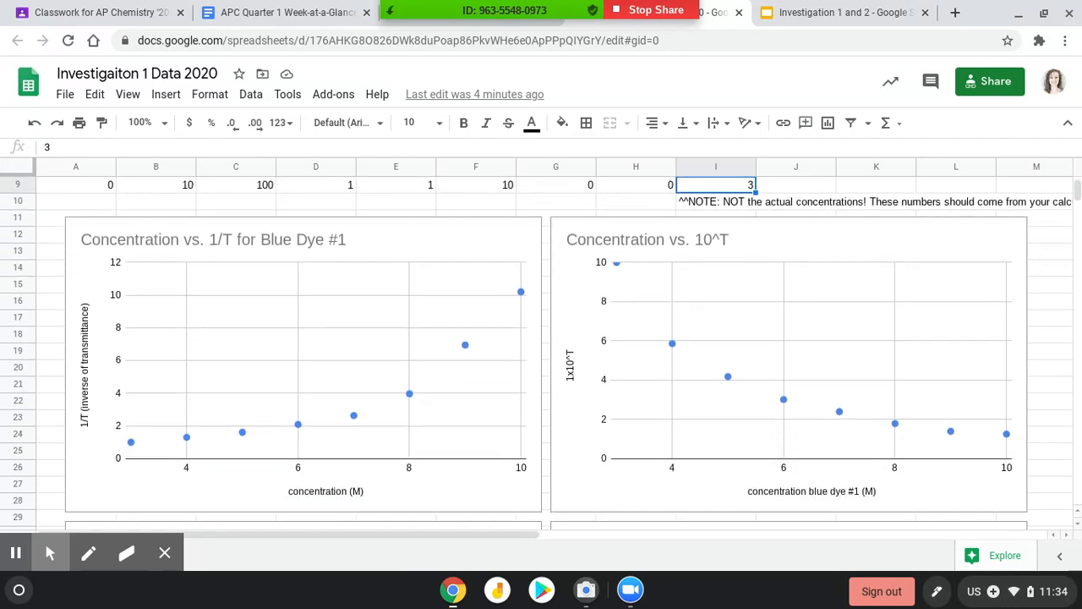
Reopen the Concentration vs. 1/T chart for editing and examine its chart type, data ranges and header and label options
left_click(463, 258)
left_click(530, 230)
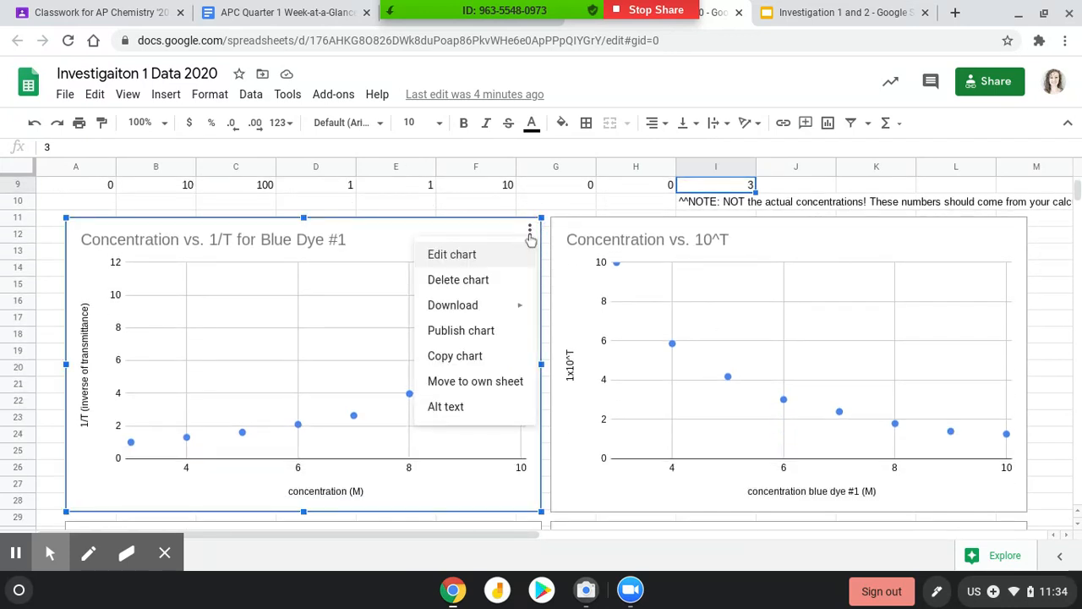
left_click(496, 255)
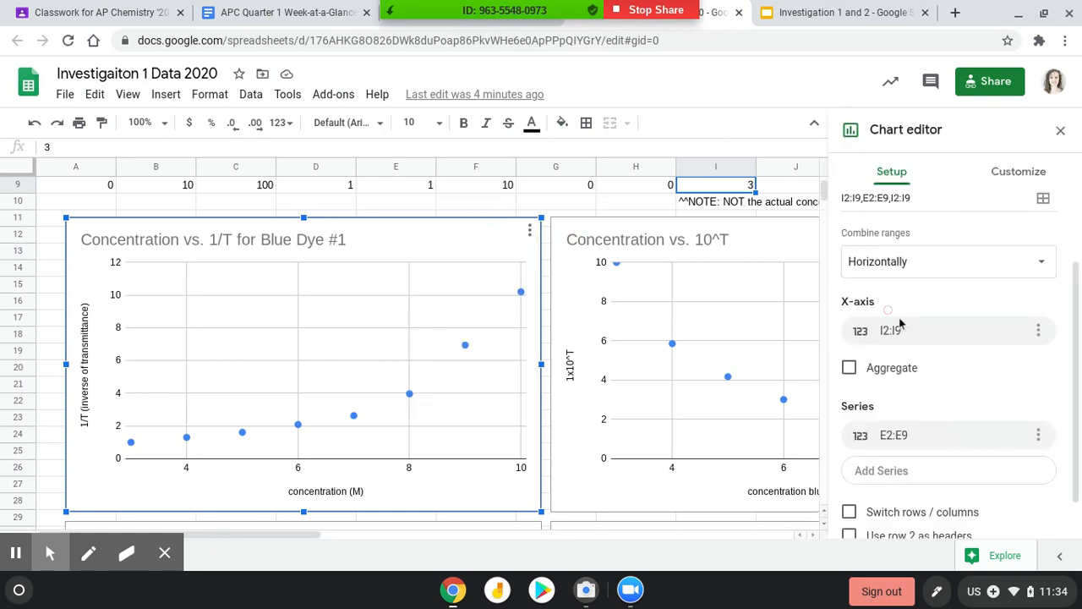
scroll(900, 322, "down", 1)
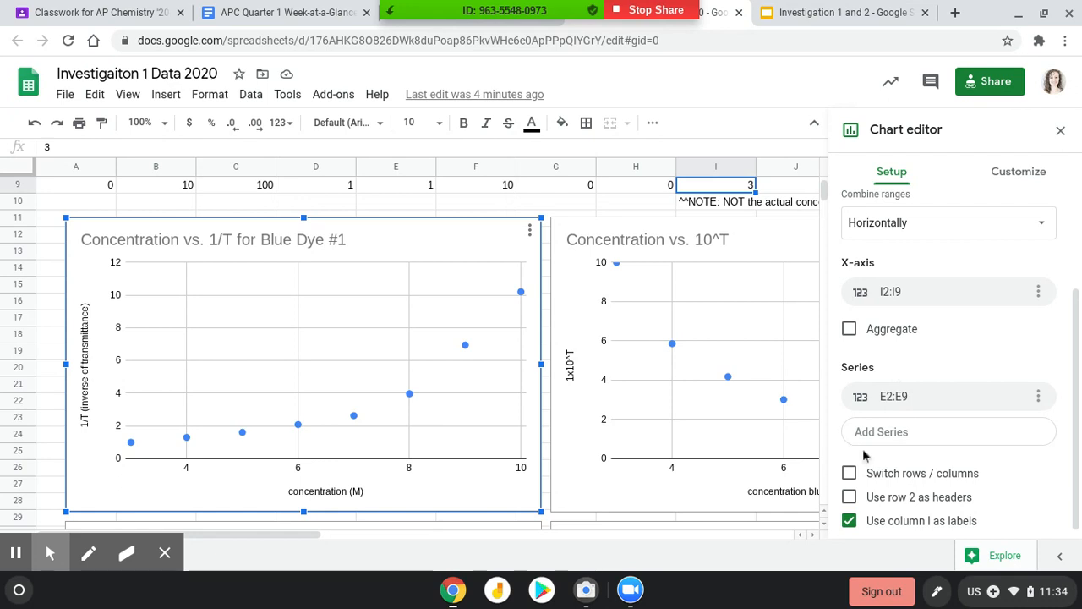
scroll(942, 446, "down", 1)
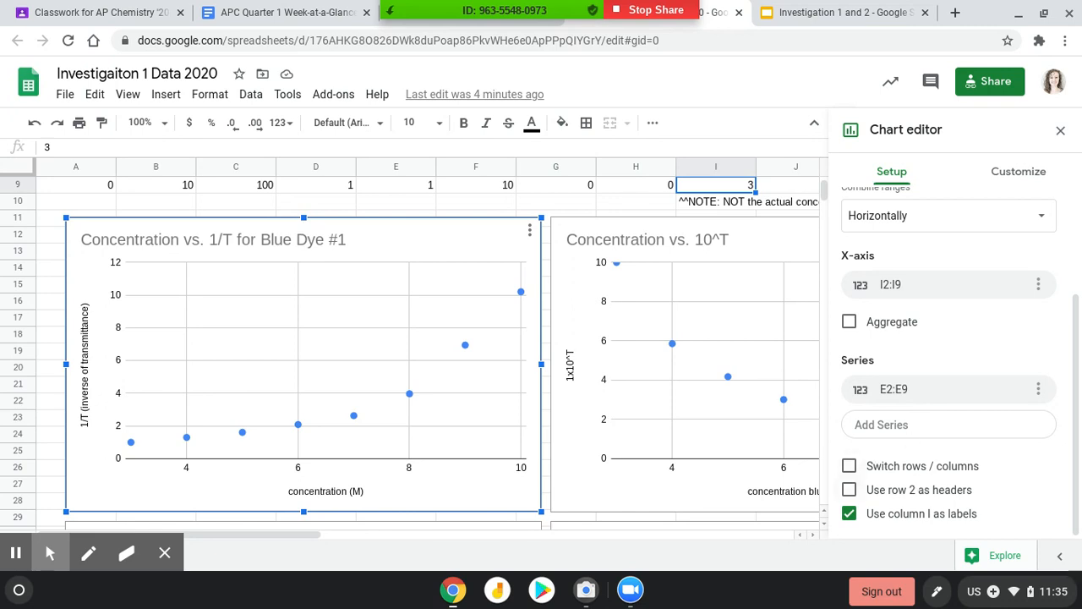
scroll(947, 363, "up", 2)
left_click(389, 421)
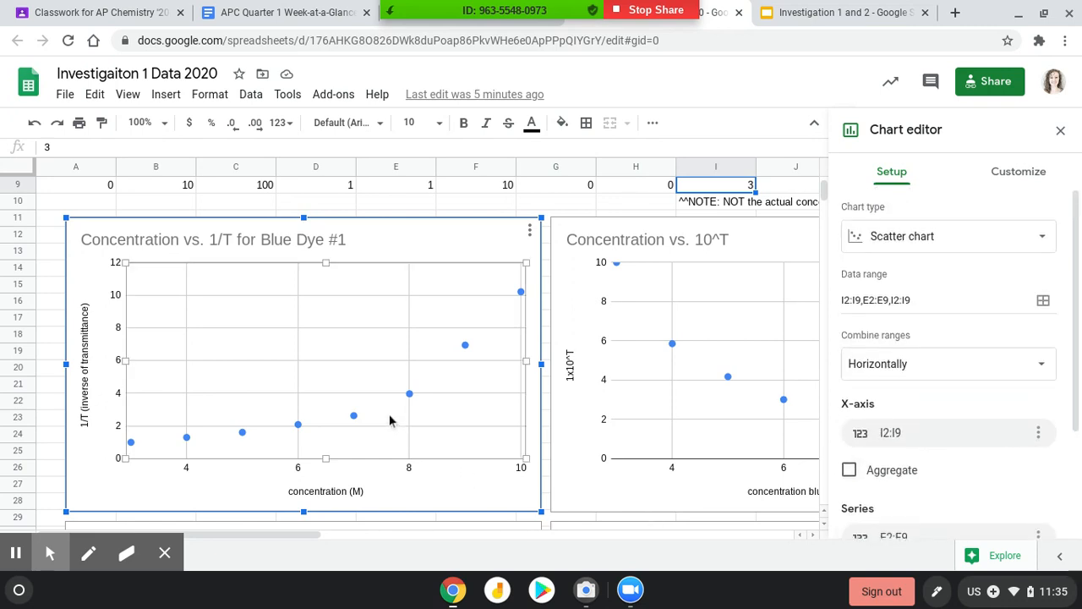
Compare the data table with the 1/T, 10^T, Log T and -log T charts to judge which is most linear
scroll(389, 421, "up", 3)
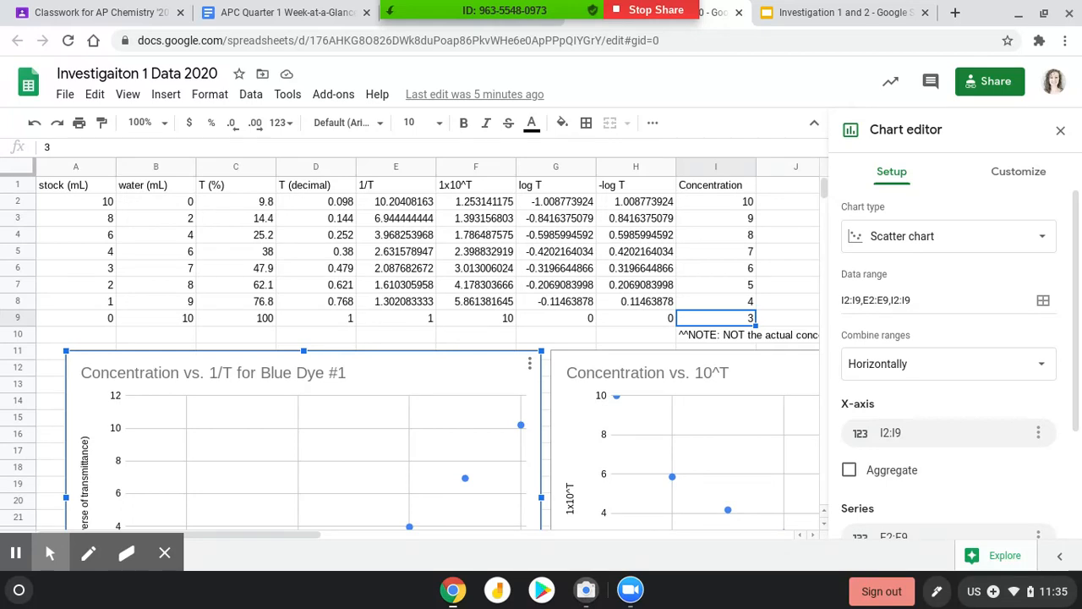
scroll(410, 355, "down", 3)
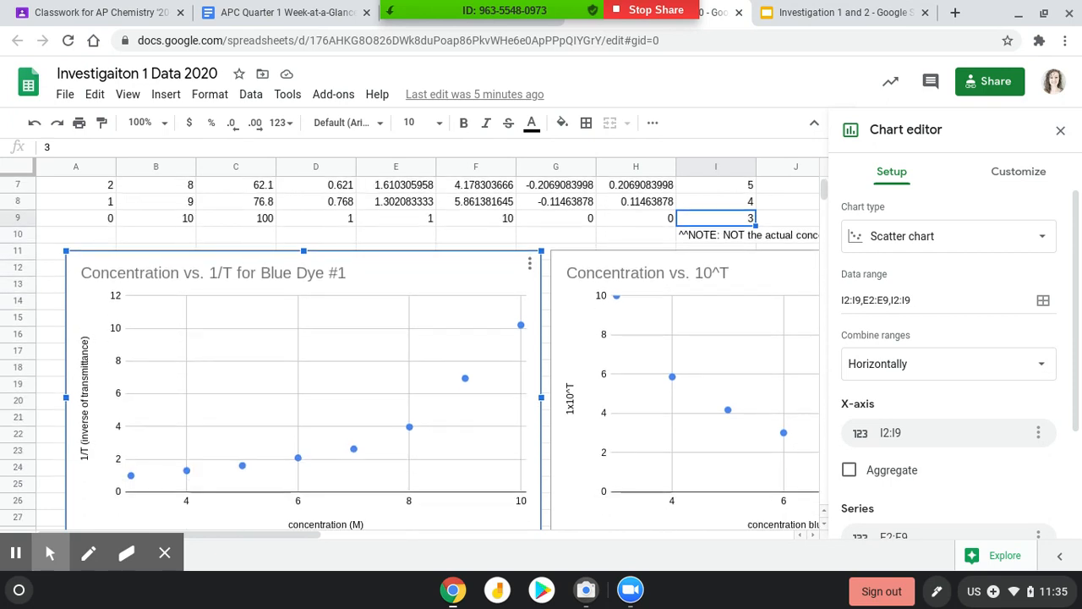
scroll(410, 355, "down", 3)
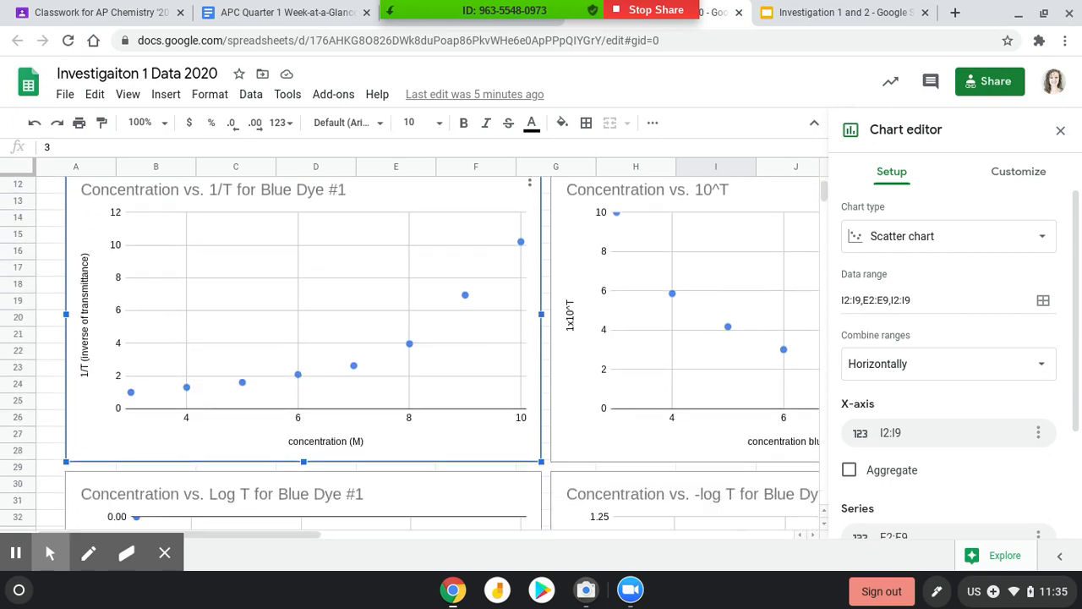
scroll(410, 355, "down", 8)
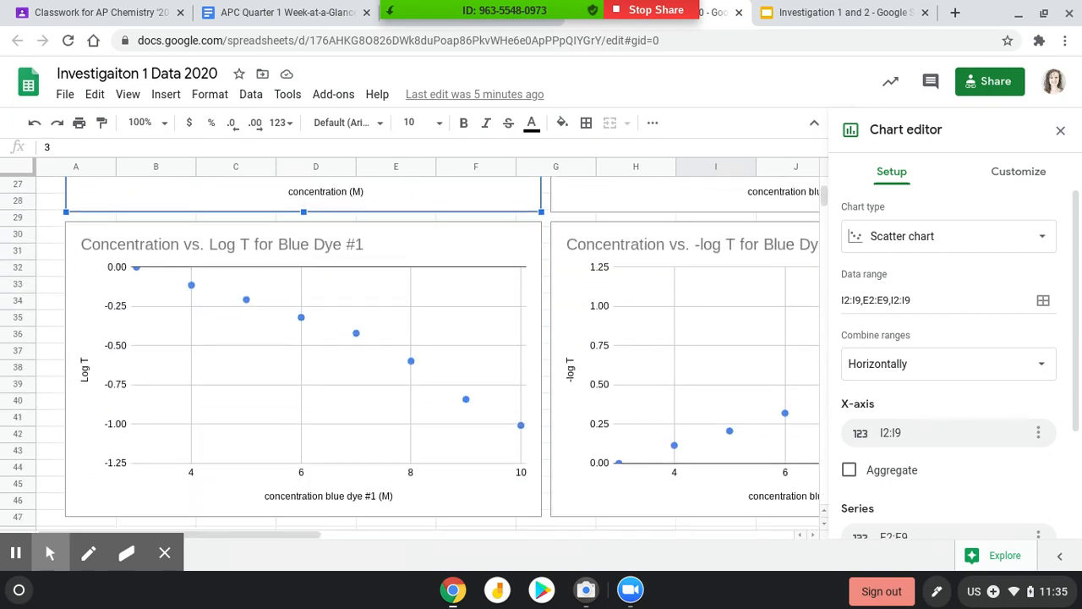
scroll(417, 354, "down", 1)
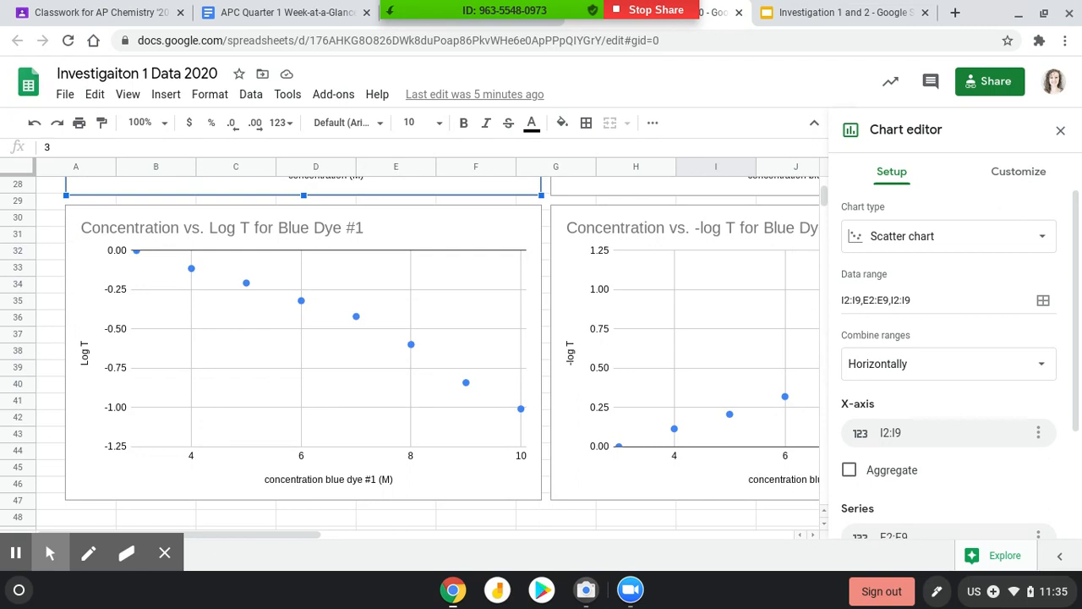
scroll(410, 355, "right", 3)
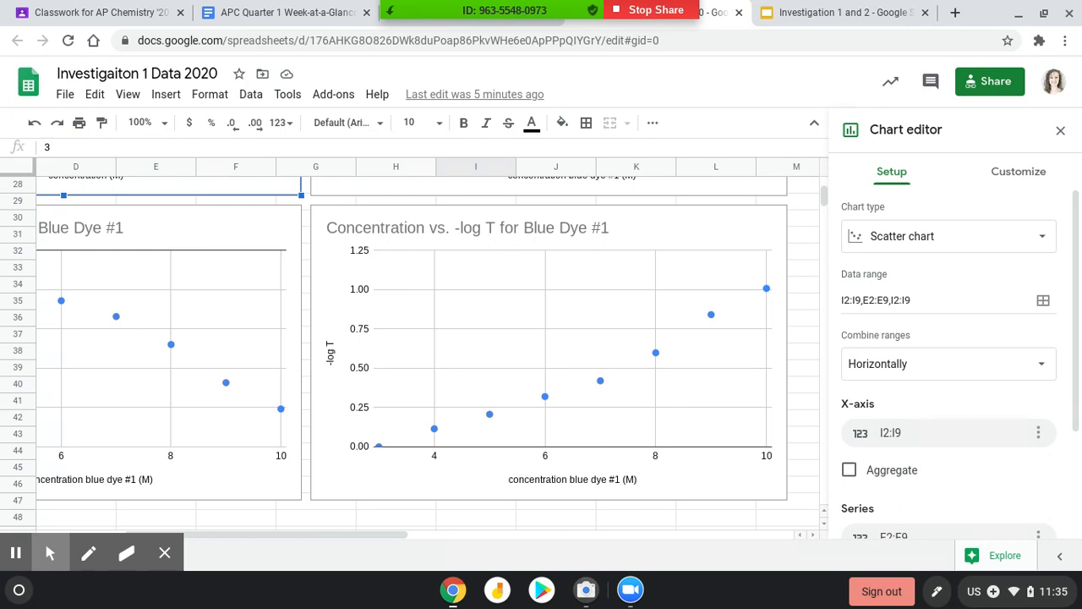
Check the Zoom meeting window and the Camera app's live view, and return to the spreadsheet
left_click(631, 590)
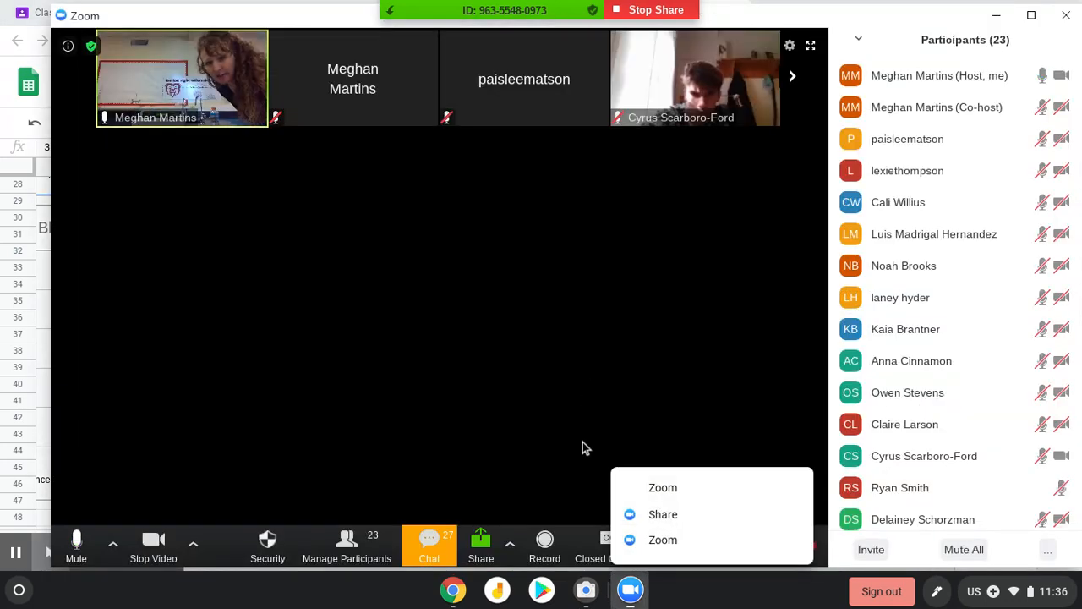
left_click(625, 591)
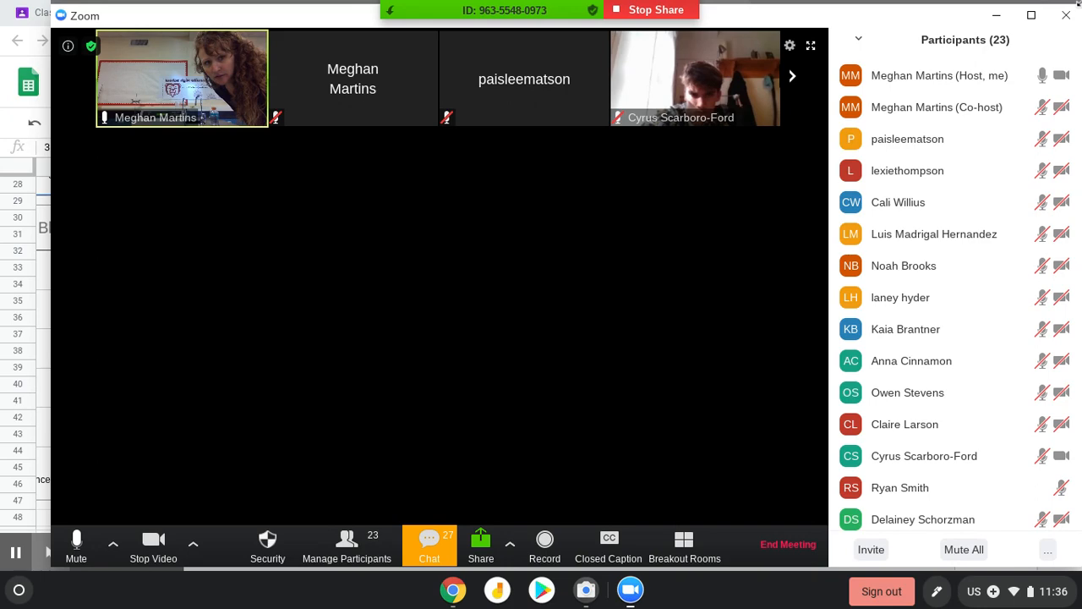
left_click(997, 15)
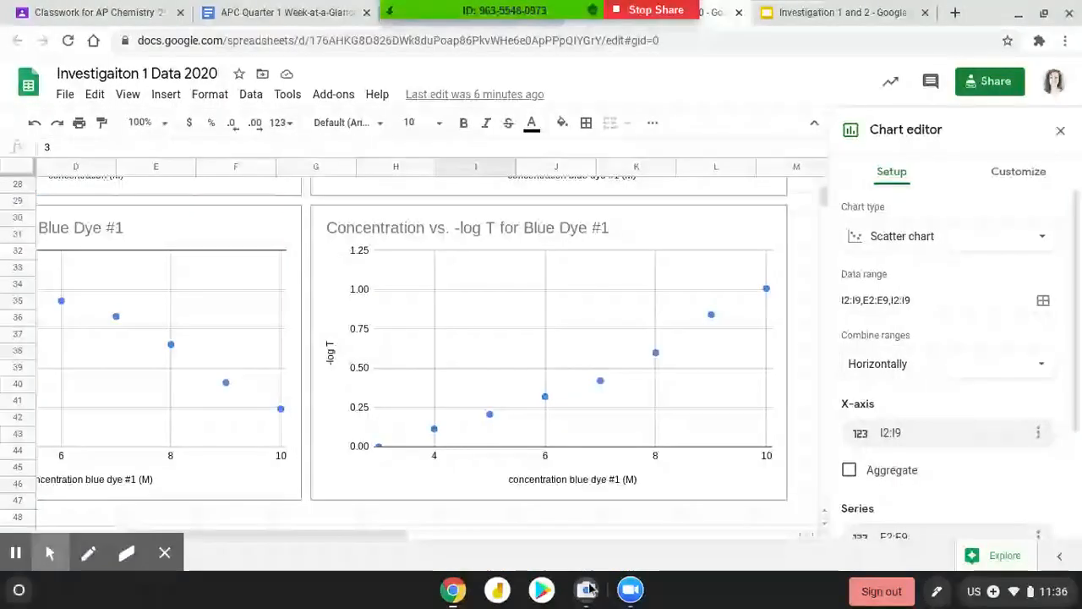
left_click(587, 590)
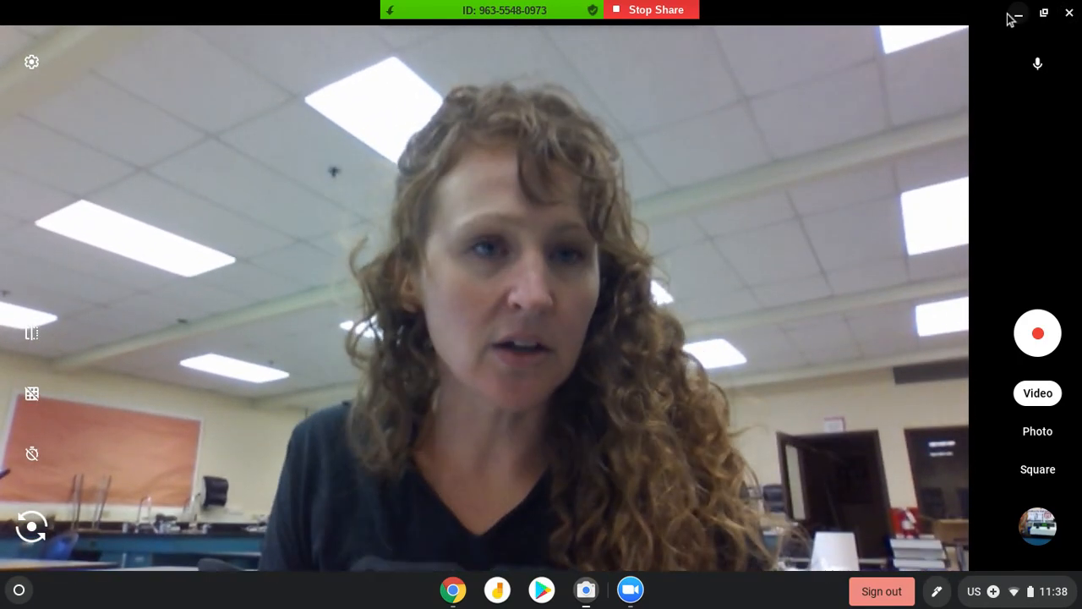
left_click(1018, 15)
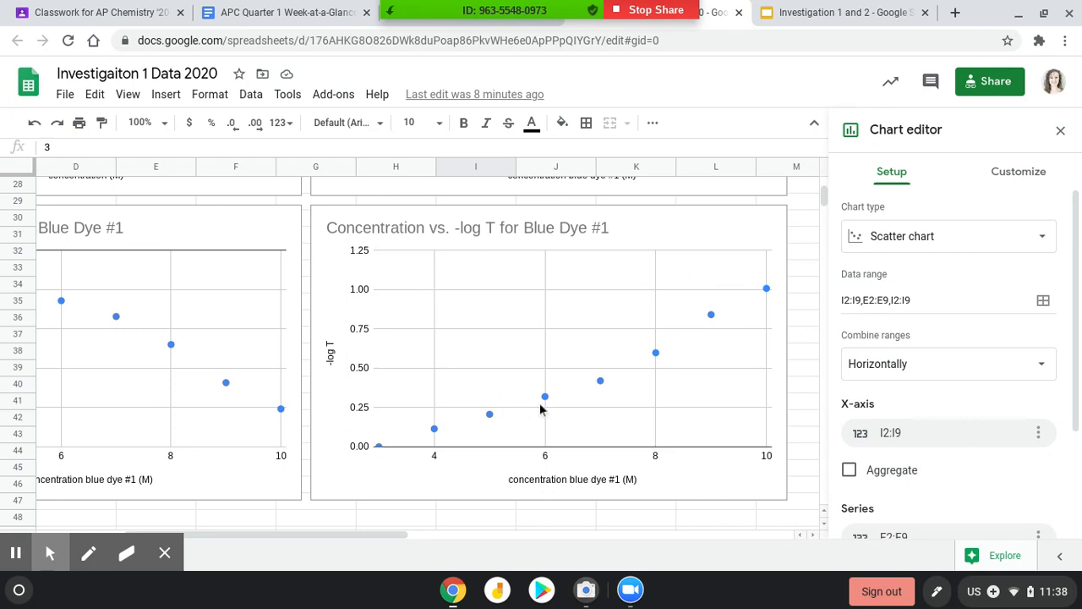
Add a linear trendline to the data series of the Concentration vs. -log T chart
left_click(1017, 173)
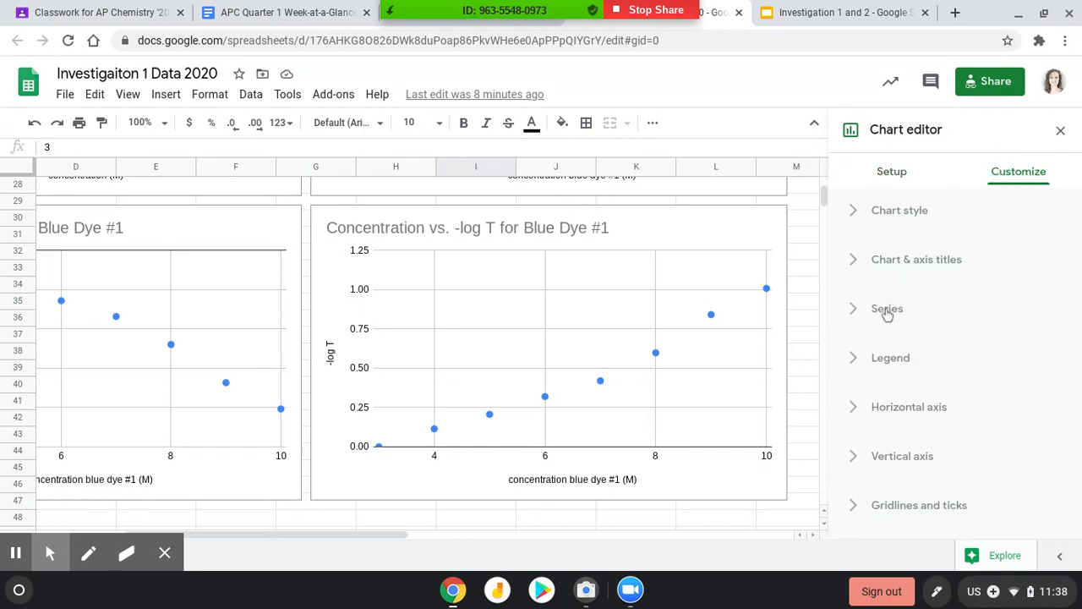
left_click(889, 311)
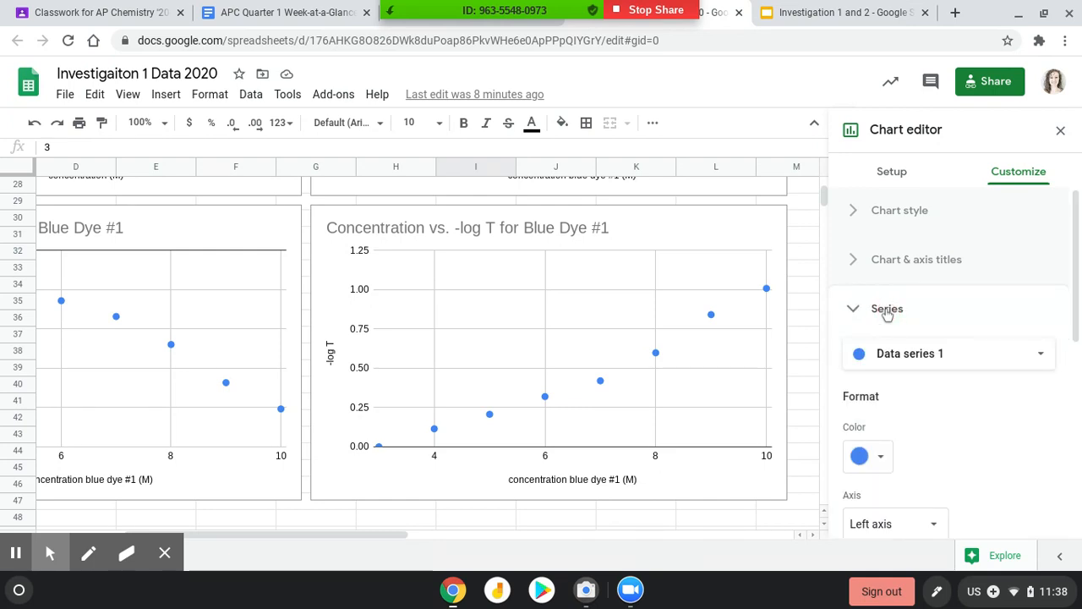
scroll(887, 313, "down", 3)
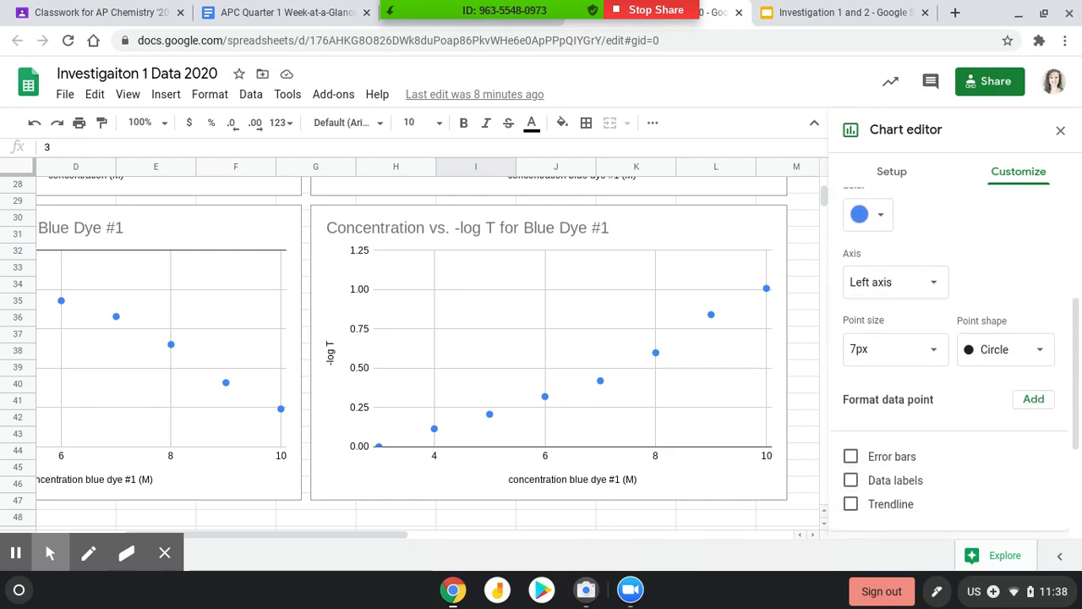
scroll(871, 350, "down", 2)
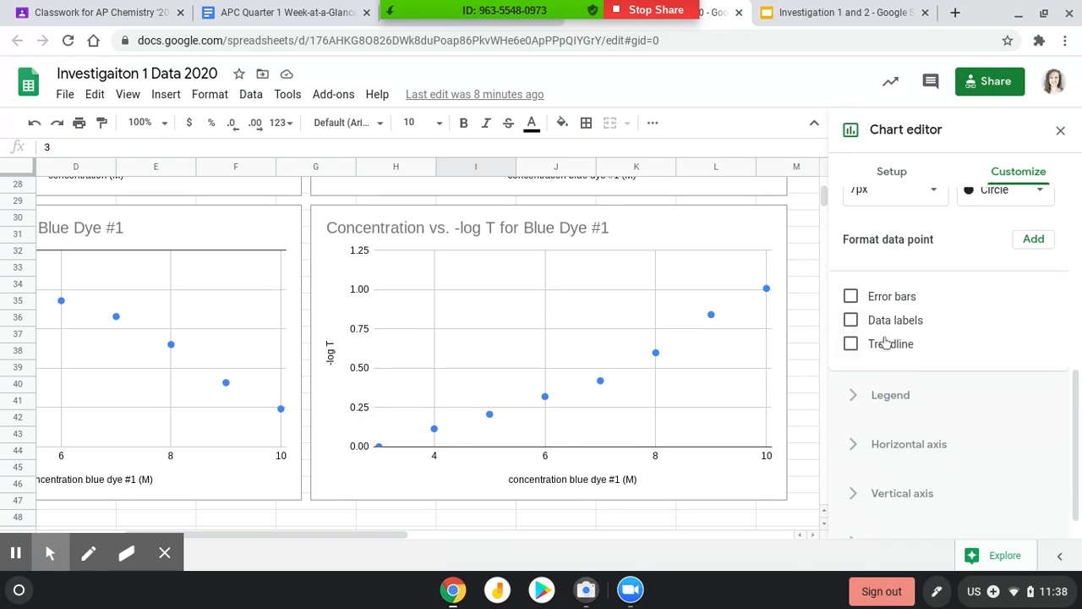
left_click(781, 339)
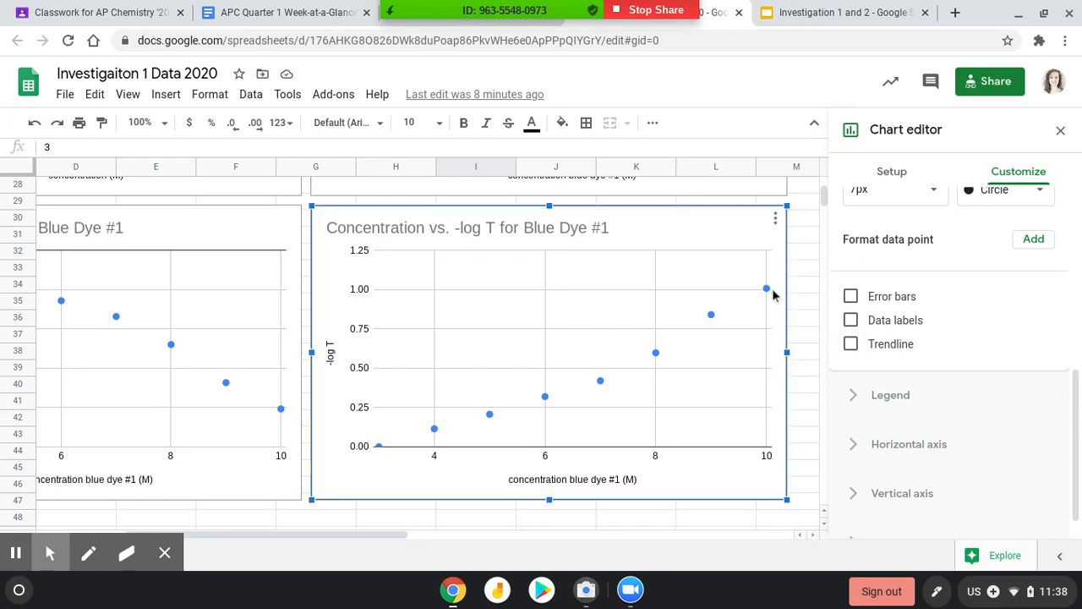
left_click(851, 343)
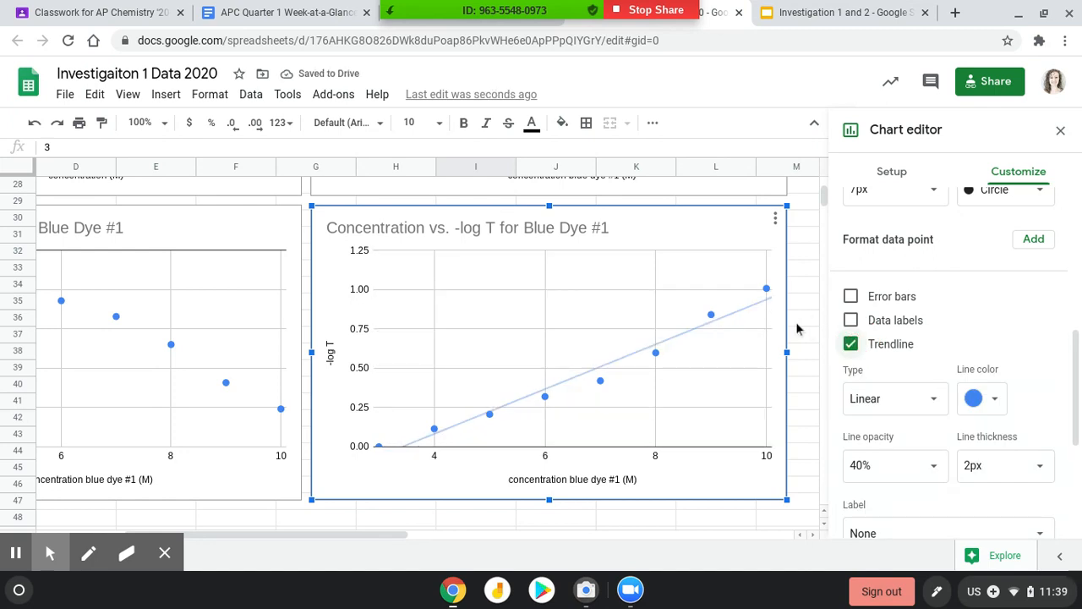
Set the label of the -log T chart's trendline to Use Equation
scroll(898, 341, "down", 3)
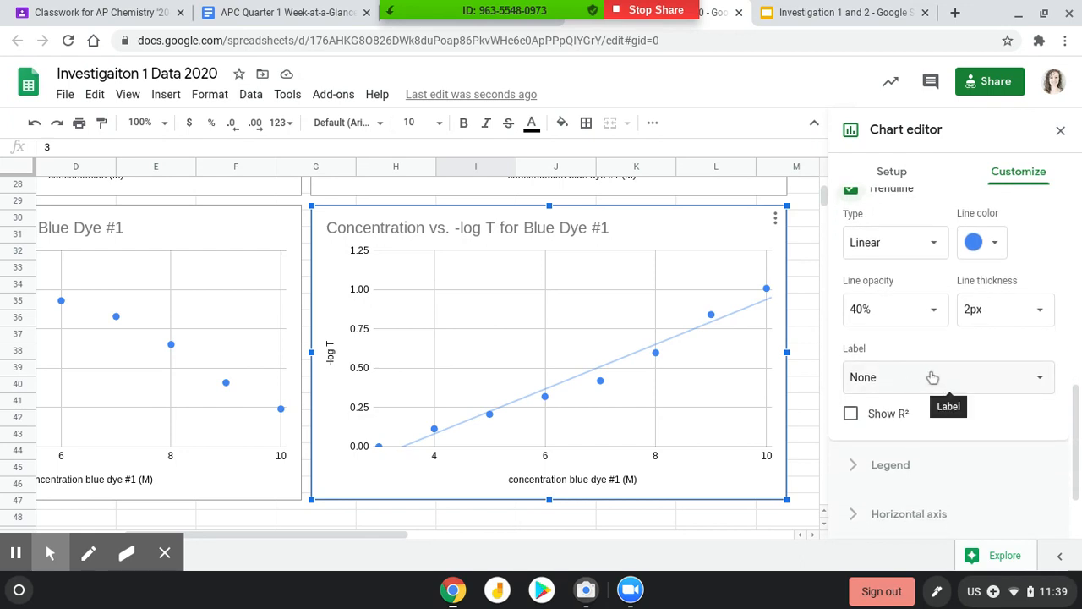
left_click(876, 384)
left_click(890, 424)
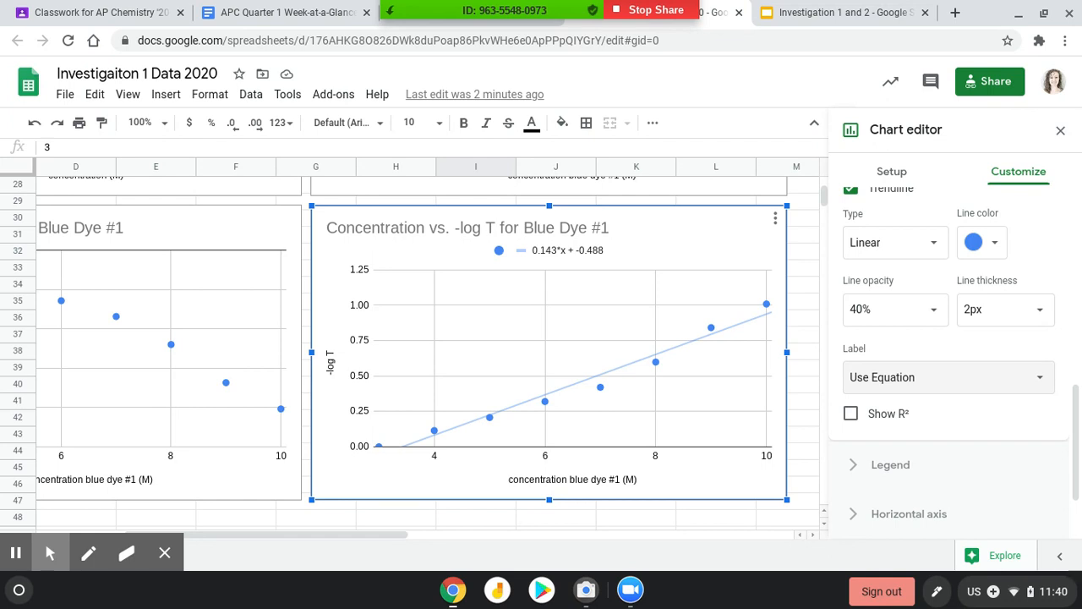
Open the browser's list of installed extensions
left_click(1039, 42)
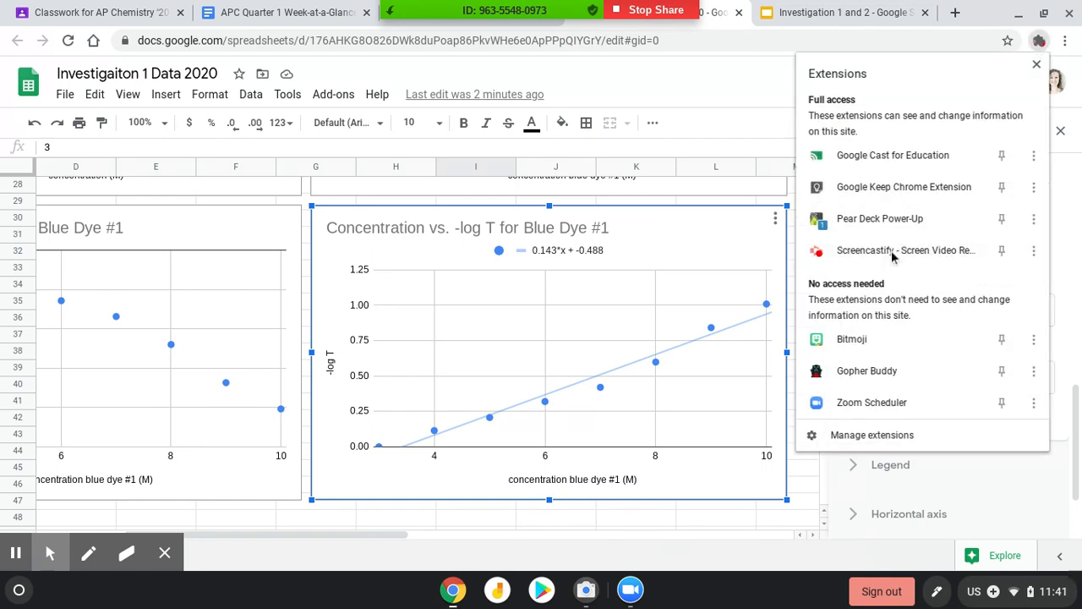